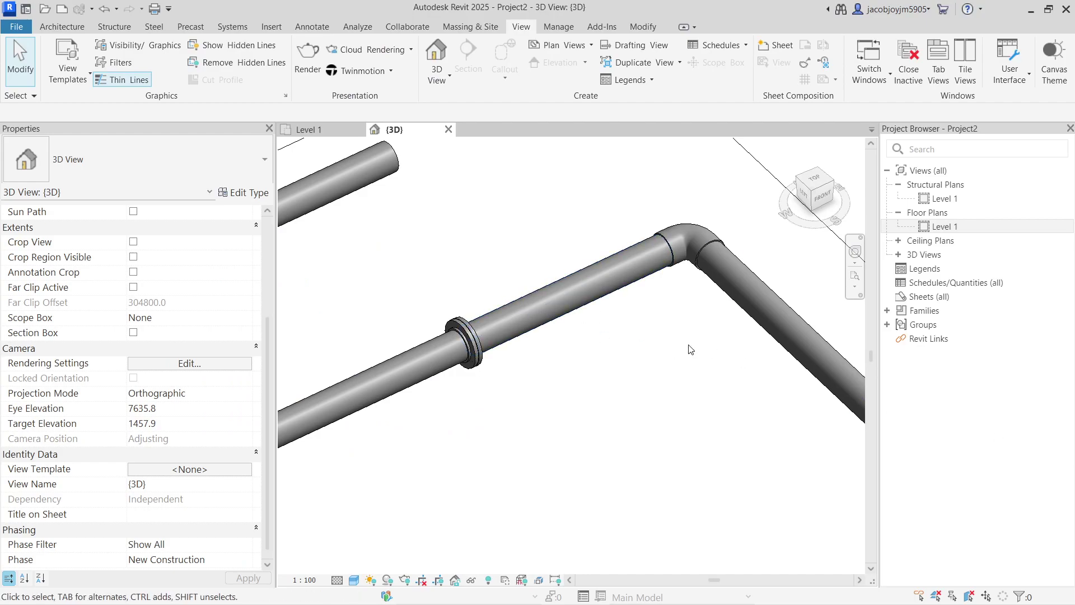
Close the Project2 model without saving its changes
{"action": "scroll", "coordinate": [571, 336], "scroll_direction": "down", "scroll_amount": 5}
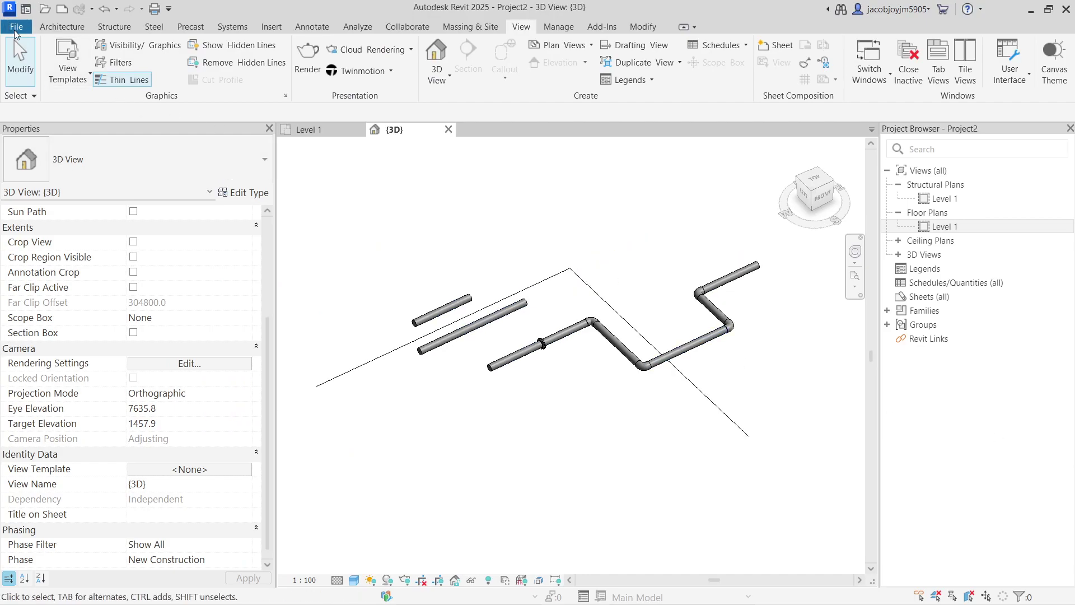
{"action": "left_click", "coordinate": [15, 28]}
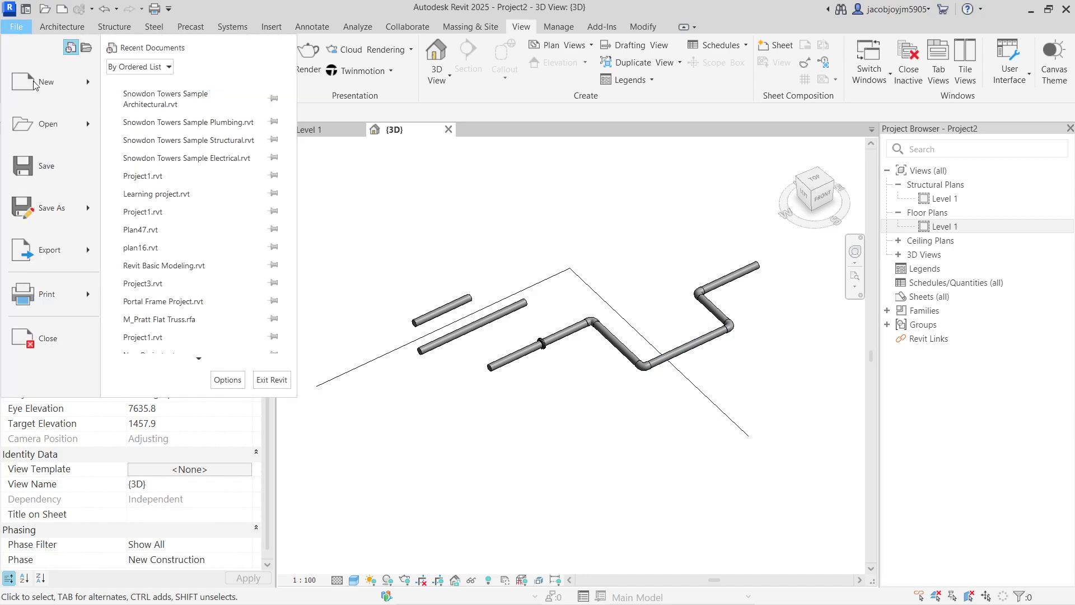
{"action": "key", "text": "Escape"}
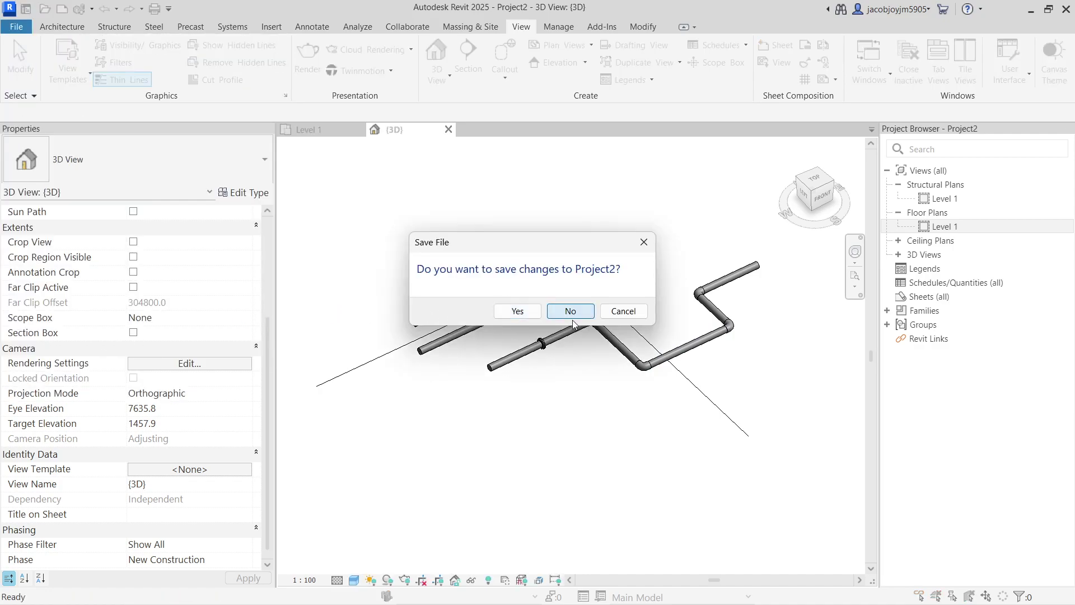
{"action": "left_click", "coordinate": [569, 310]}
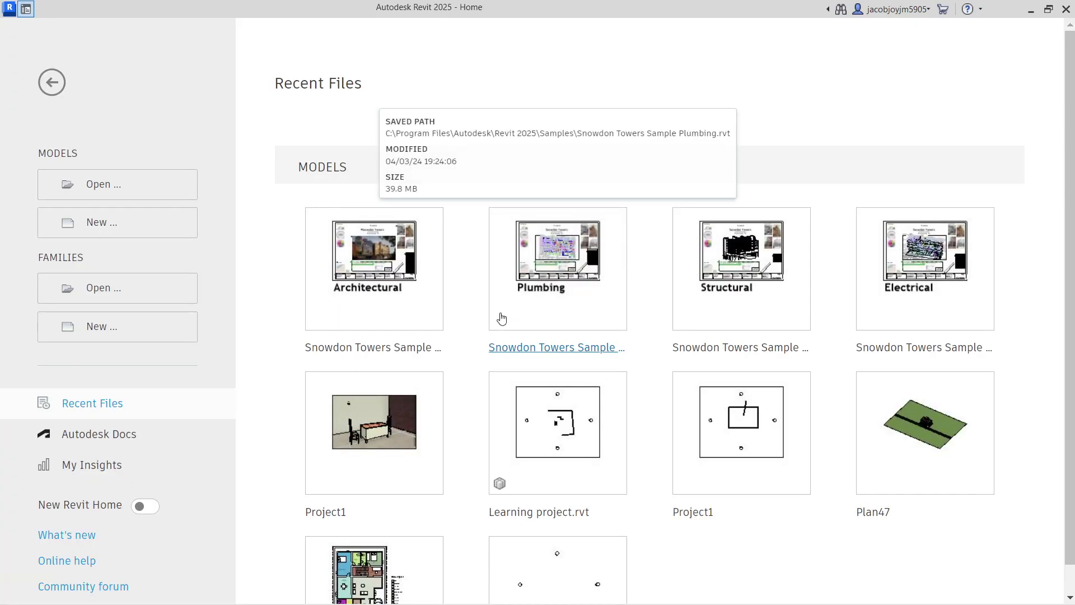
Create a new project from the Plumbing Template
{"action": "left_click", "coordinate": [168, 230]}
{"action": "left_click", "coordinate": [560, 234]}
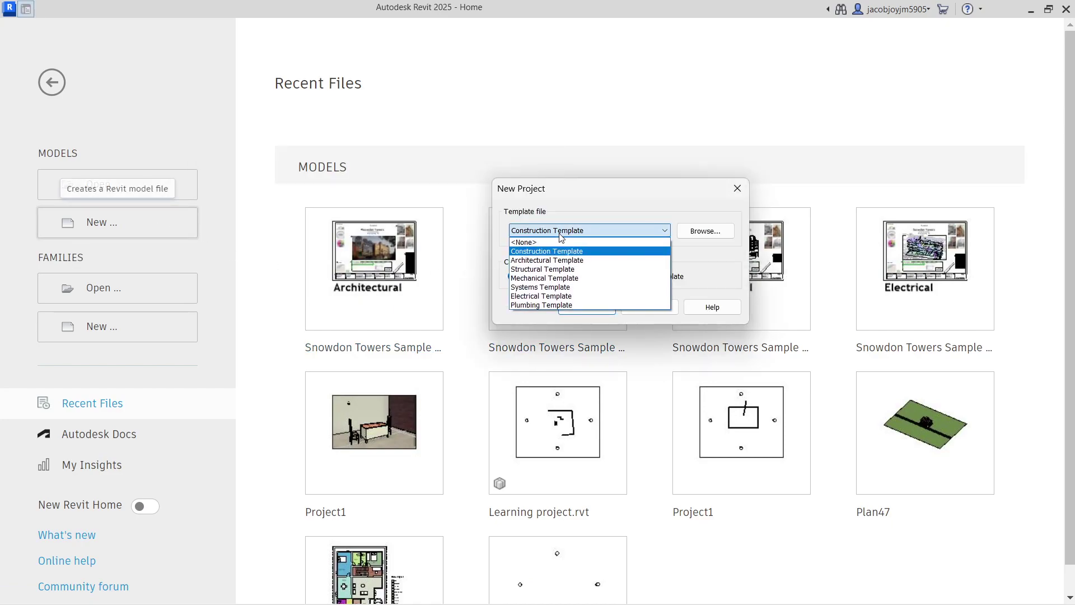
{"action": "left_click", "coordinate": [560, 306]}
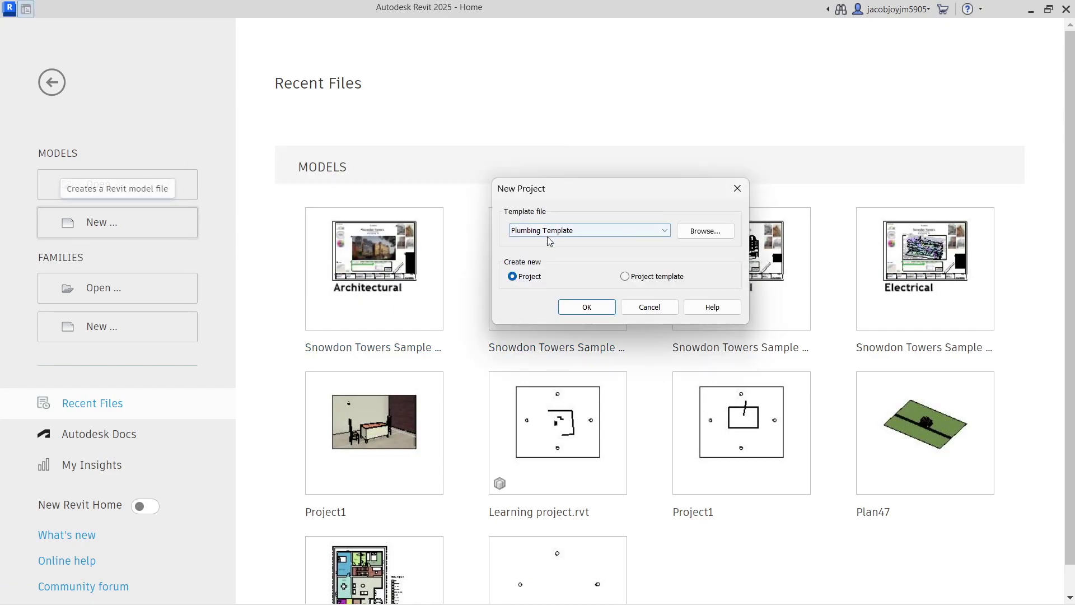
{"action": "left_click", "coordinate": [583, 307]}
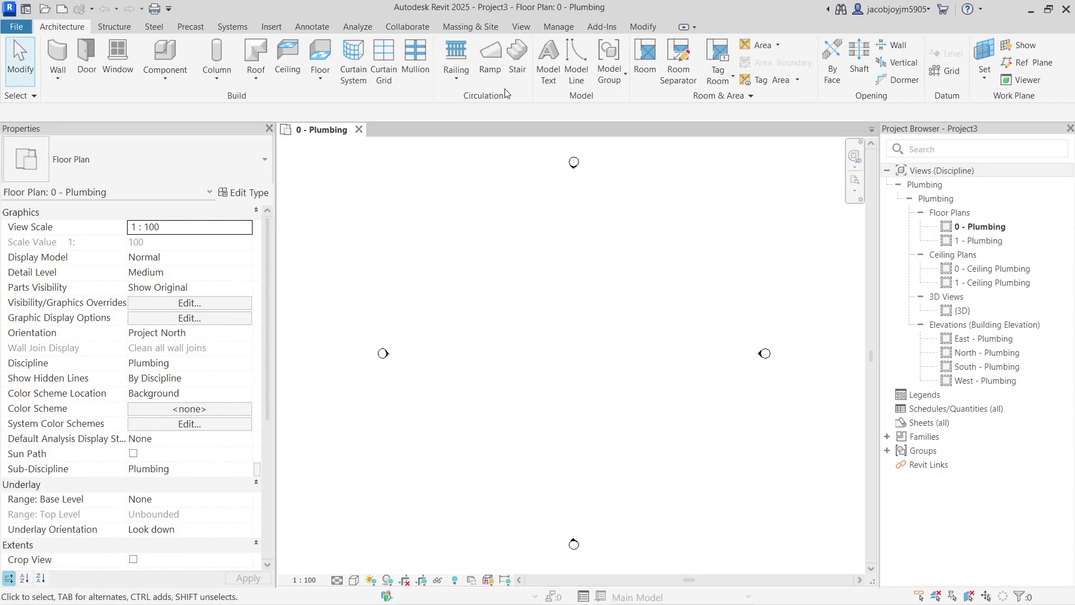
Draw a stepped pipe run in the 0 - Plumbing floor plan, with a first horizontal segment about 8000 mm long
{"action": "left_click", "coordinate": [234, 26]}
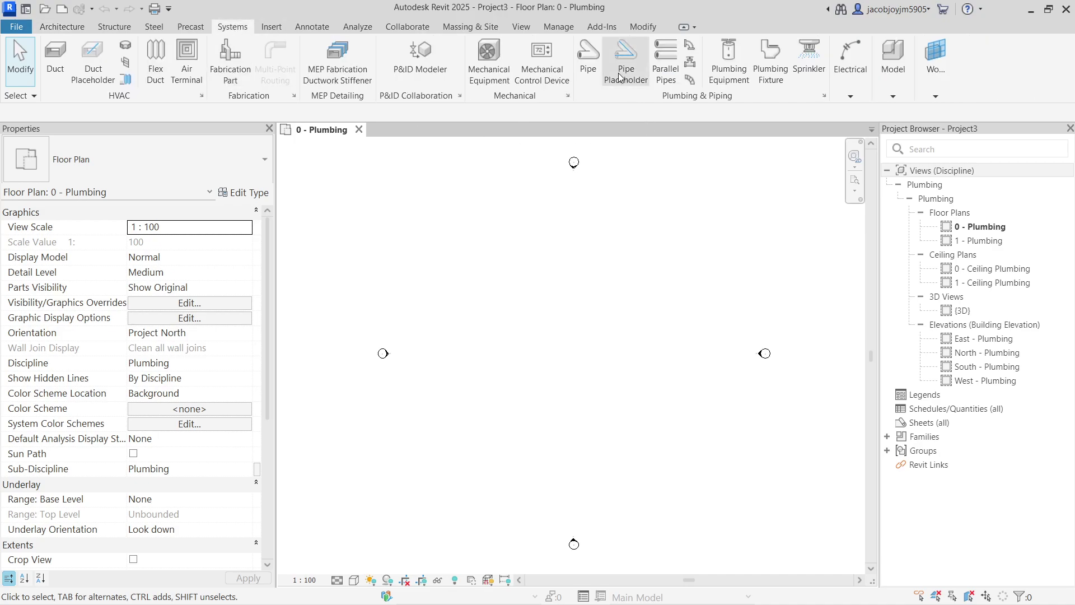
{"action": "left_click", "coordinate": [588, 59]}
{"action": "left_click", "coordinate": [487, 306]}
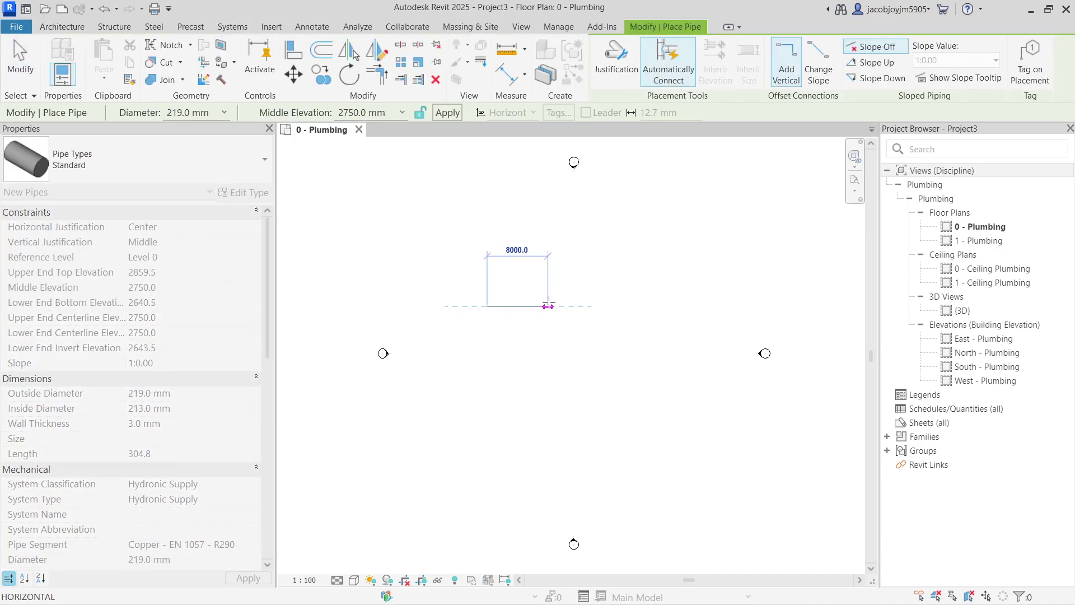
{"action": "left_click", "coordinate": [593, 329]}
{"action": "key", "text": "Escape"}
{"action": "key", "text": "Escape"}
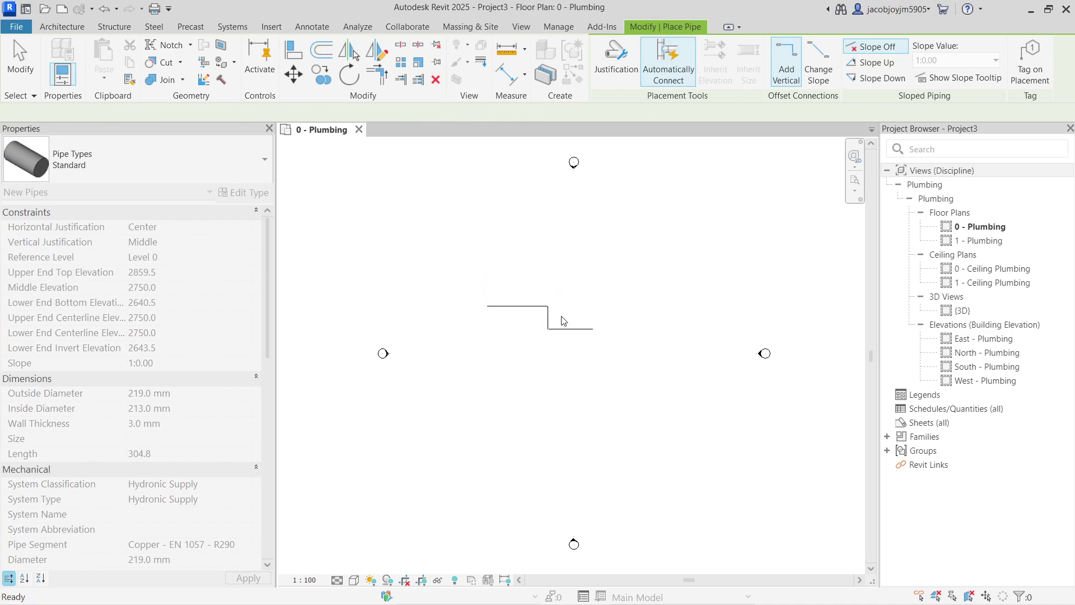
{"action": "scroll", "coordinate": [539, 311], "scroll_direction": "up", "scroll_amount": 3}
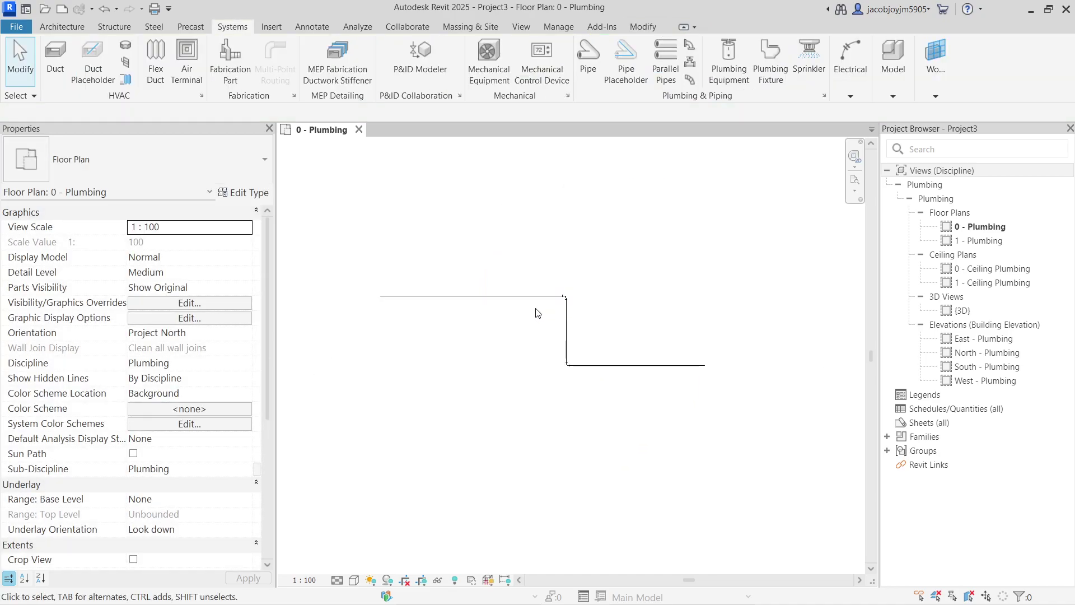
Set the detail level of the 0 - Plumbing floor plan to Fine
{"action": "left_click", "coordinate": [339, 580]}
{"action": "left_click", "coordinate": [352, 566]}
{"action": "scroll", "coordinate": [468, 283], "scroll_direction": "up", "scroll_amount": 2}
{"action": "scroll", "coordinate": [616, 273], "scroll_direction": "up", "scroll_amount": 2}
{"action": "scroll", "coordinate": [616, 273], "scroll_direction": "down", "scroll_amount": 2}
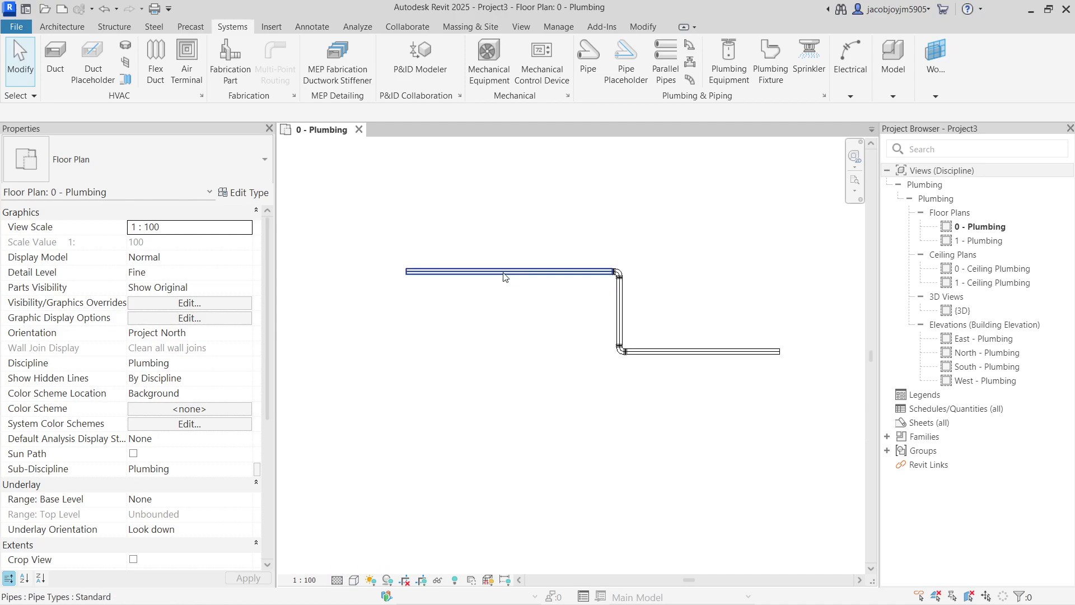
Look through the pipe types available for the upper horizontal pipe
{"action": "left_click", "coordinate": [476, 272]}
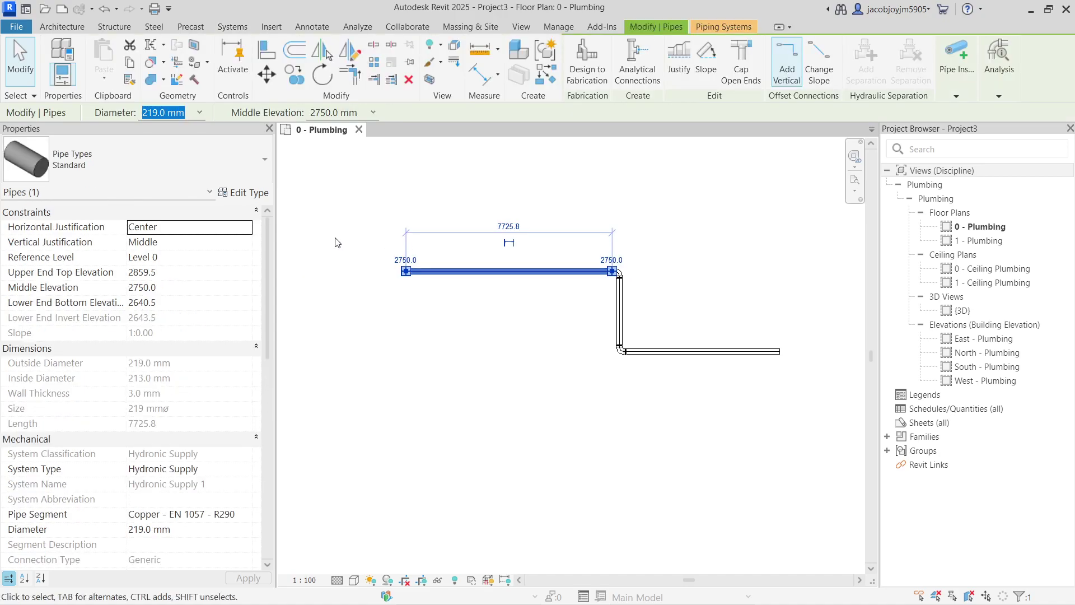
{"action": "left_click", "coordinate": [202, 160]}
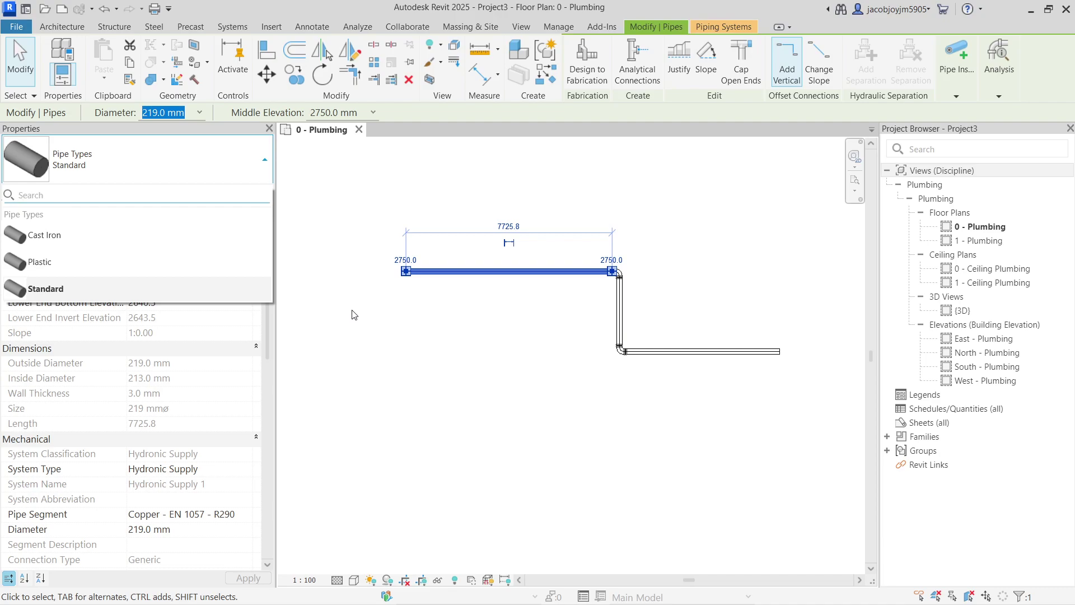
{"action": "key", "text": "Escape"}
{"action": "key", "text": "Escape"}
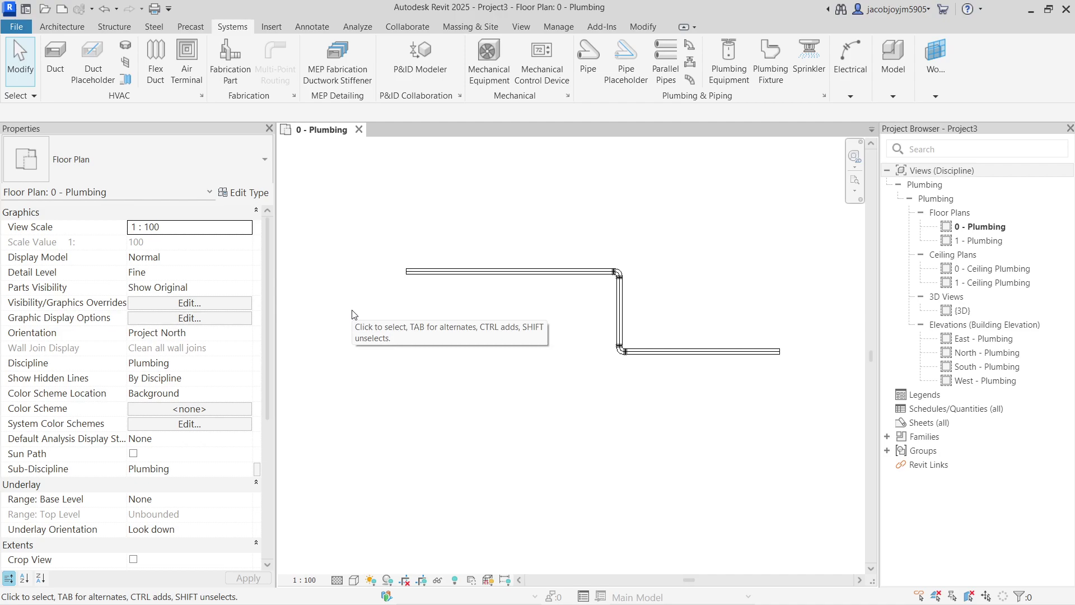
Duplicate the upper horizontal pipe's Standard type under the name PVC Pipe - Water Supply
{"action": "left_click", "coordinate": [466, 273]}
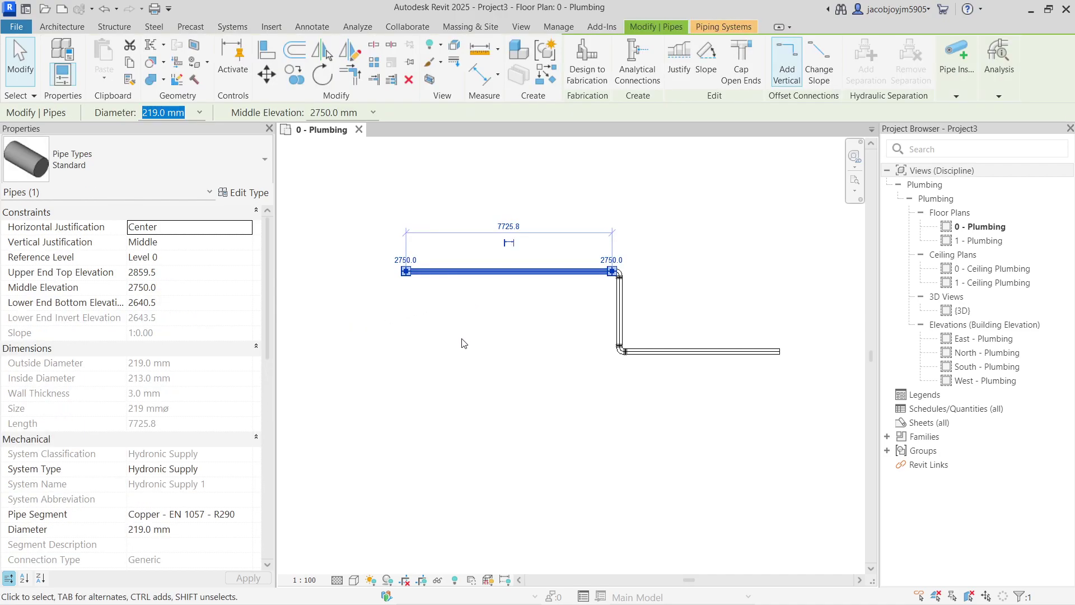
{"action": "left_click", "coordinate": [258, 193]}
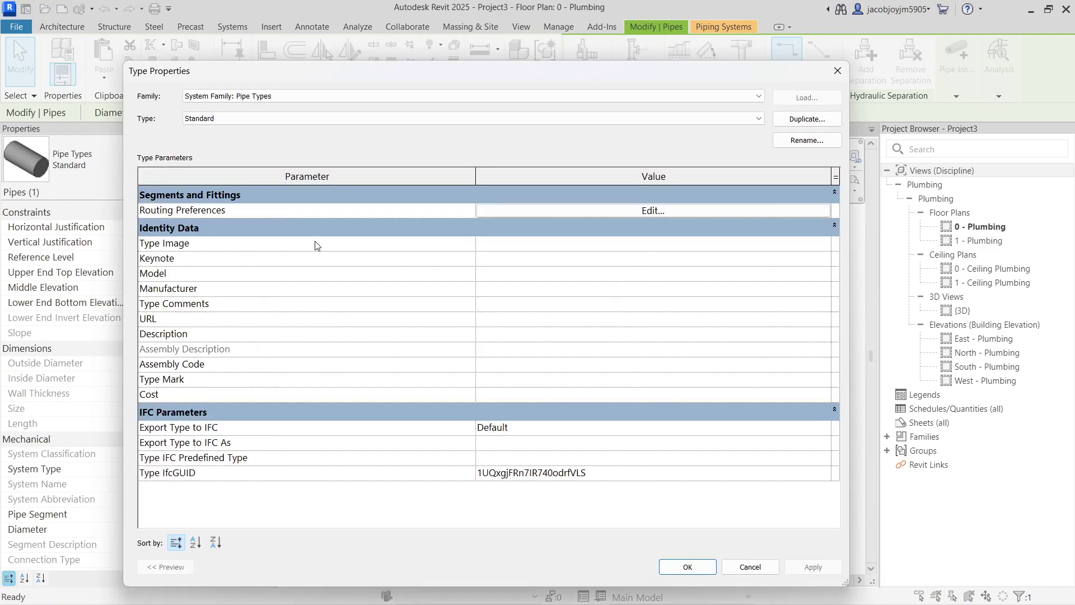
{"action": "left_click", "coordinate": [810, 119]}
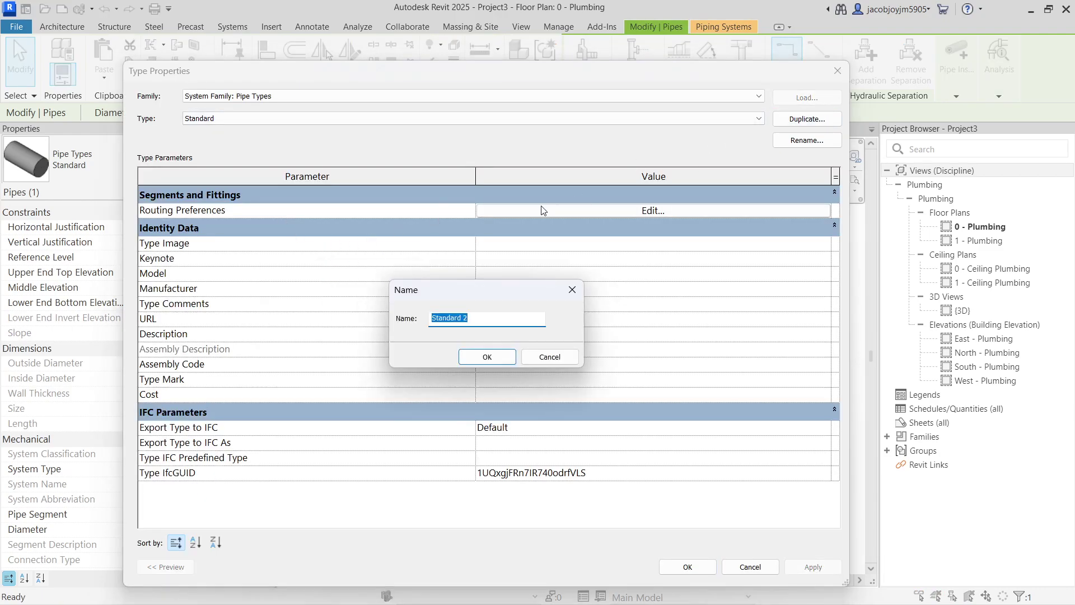
{"action": "type", "text": "PVC Pipe - Water Supply"}
{"action": "left_click", "coordinate": [503, 353]}
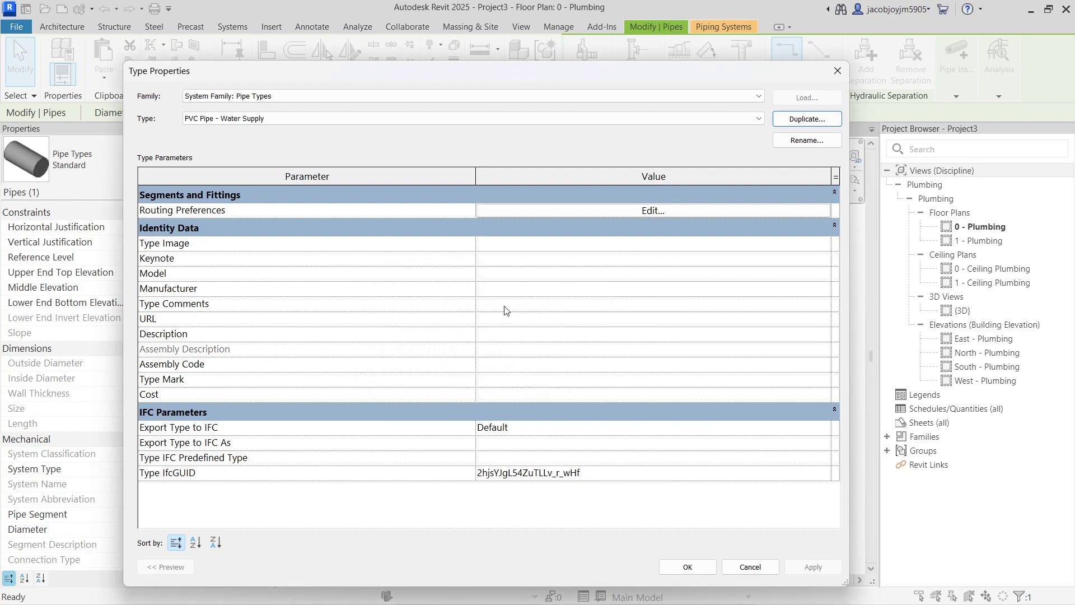
{"action": "left_click", "coordinate": [687, 567]}
{"action": "left_click", "coordinate": [564, 407]}
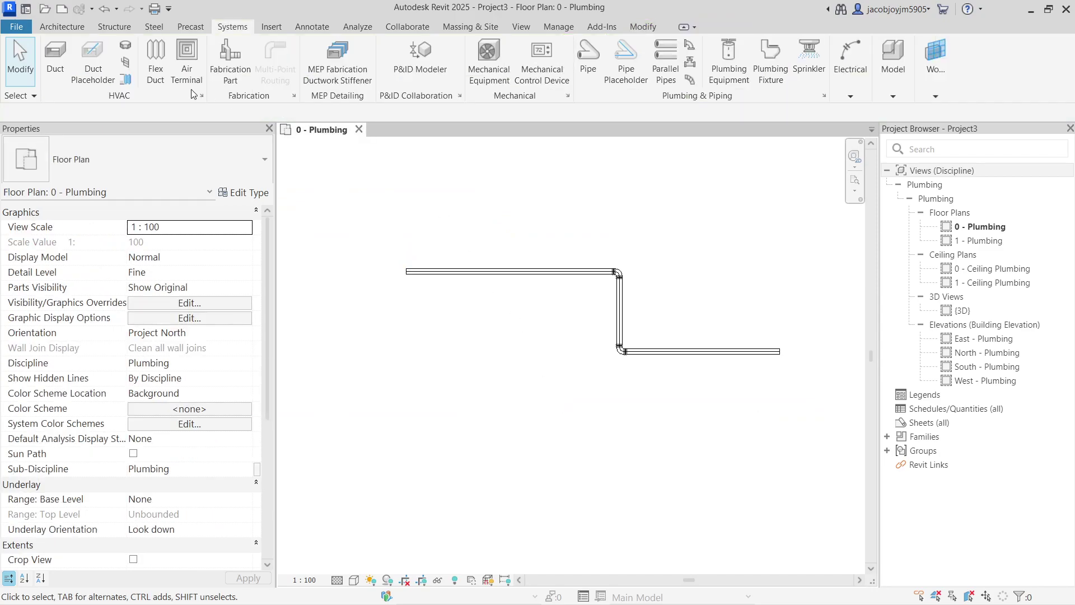
Draw a second stepped run below the first using PVC Pipe - Water Supply, with horizontal segments about 1626 mm and 3326 mm long
{"action": "left_click", "coordinate": [588, 59]}
{"action": "left_click", "coordinate": [434, 382]}
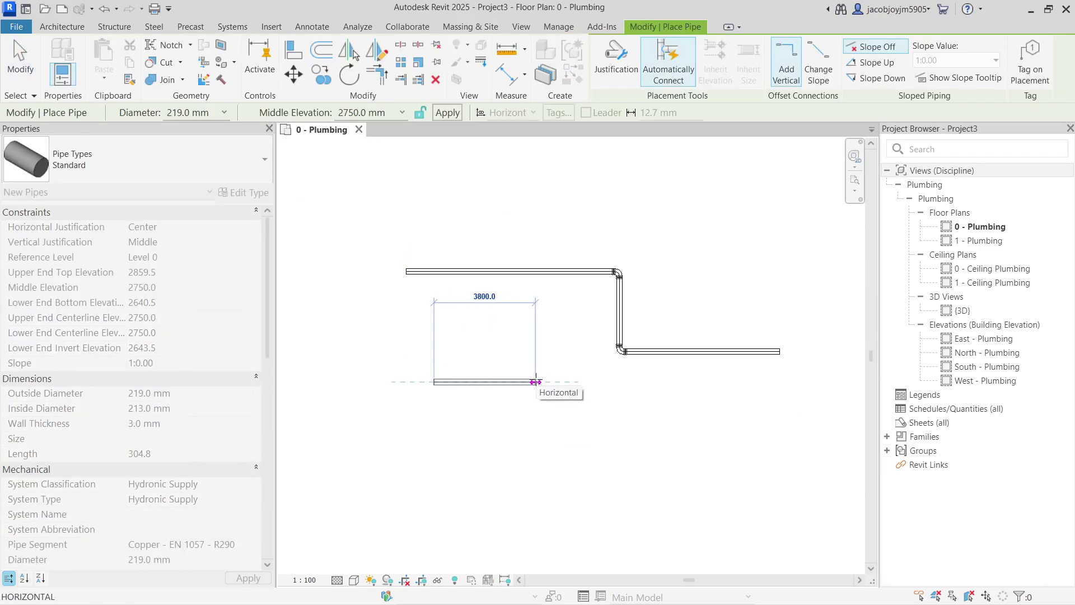
{"action": "key", "text": "Escape"}
{"action": "left_click", "coordinate": [167, 172]}
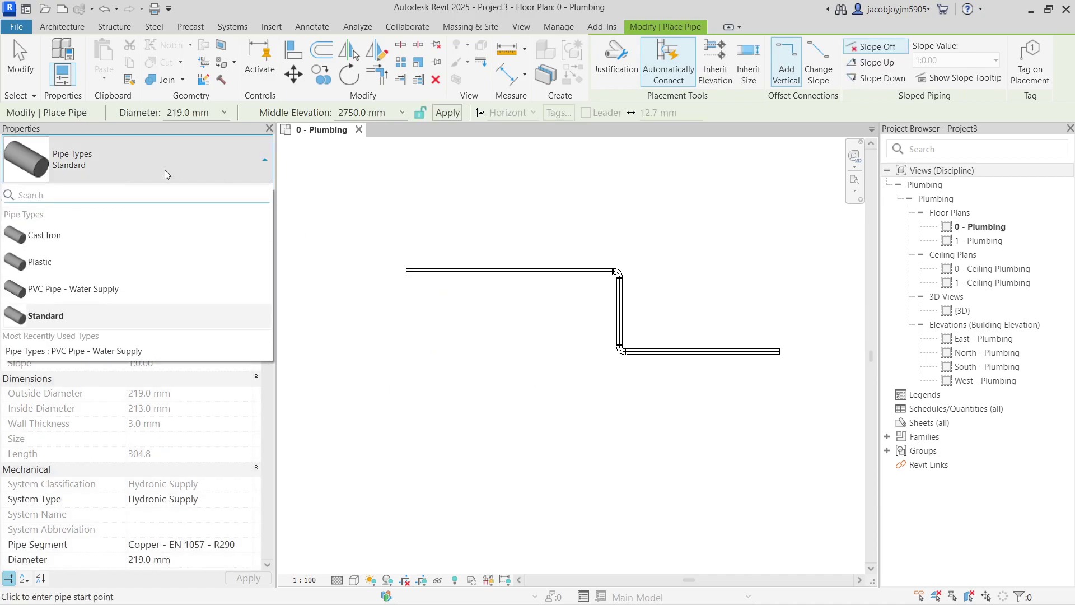
{"action": "left_click", "coordinate": [125, 291]}
{"action": "left_click", "coordinate": [419, 368]}
{"action": "left_click", "coordinate": [471, 368]}
{"action": "left_click", "coordinate": [471, 423]}
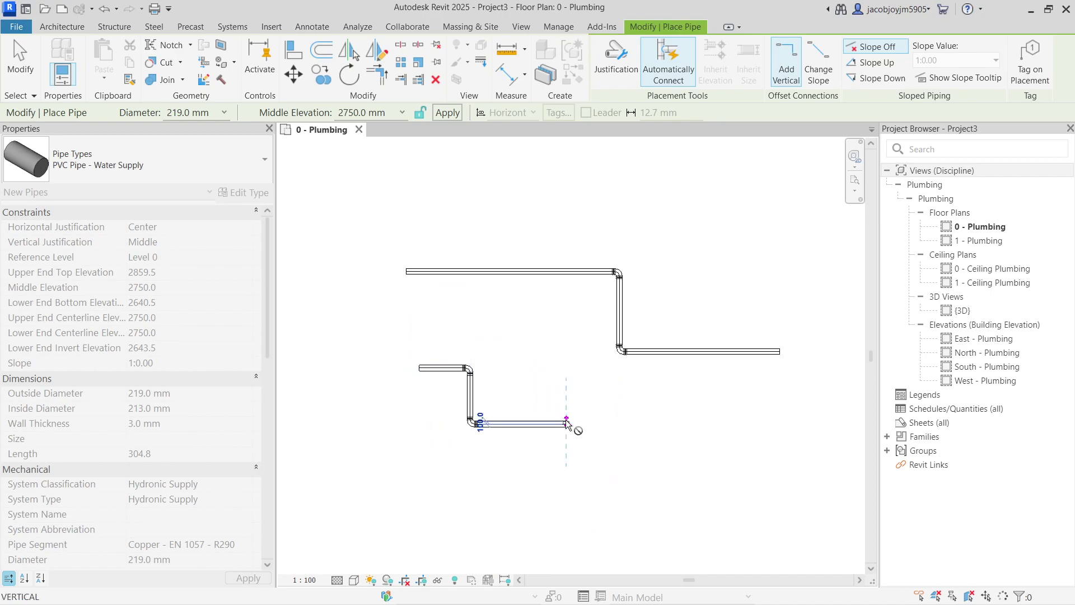
{"action": "left_click", "coordinate": [567, 423]}
{"action": "key", "text": "Escape"}
{"action": "key", "text": "Escape"}
Inspect the type and properties of the new run's lower horizontal pipe
{"action": "left_click", "coordinate": [498, 422]}
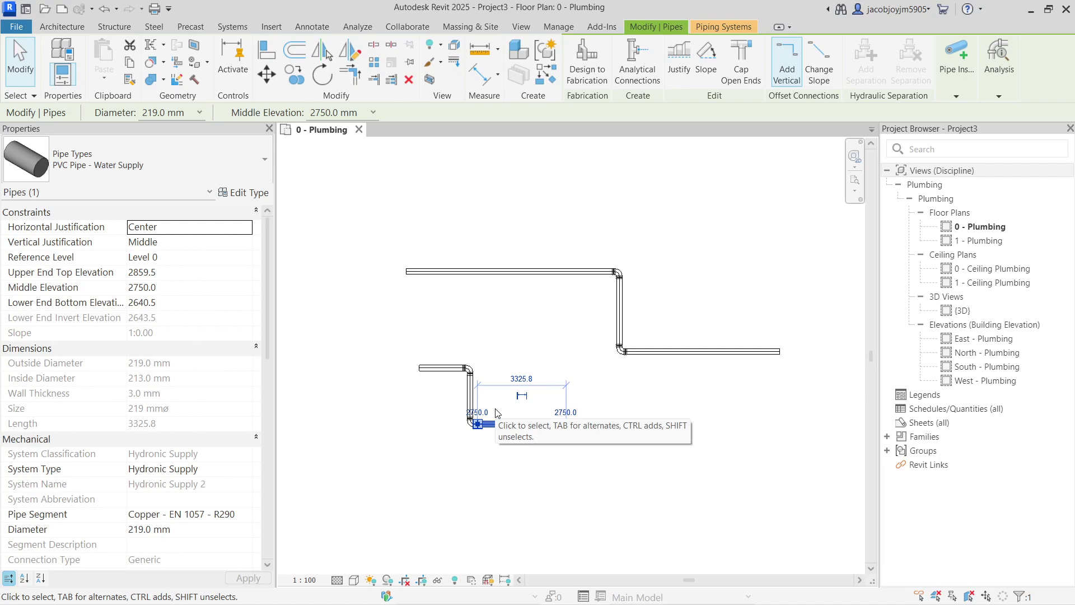
{"action": "scroll", "coordinate": [496, 412], "scroll_direction": "up", "scroll_amount": 4}
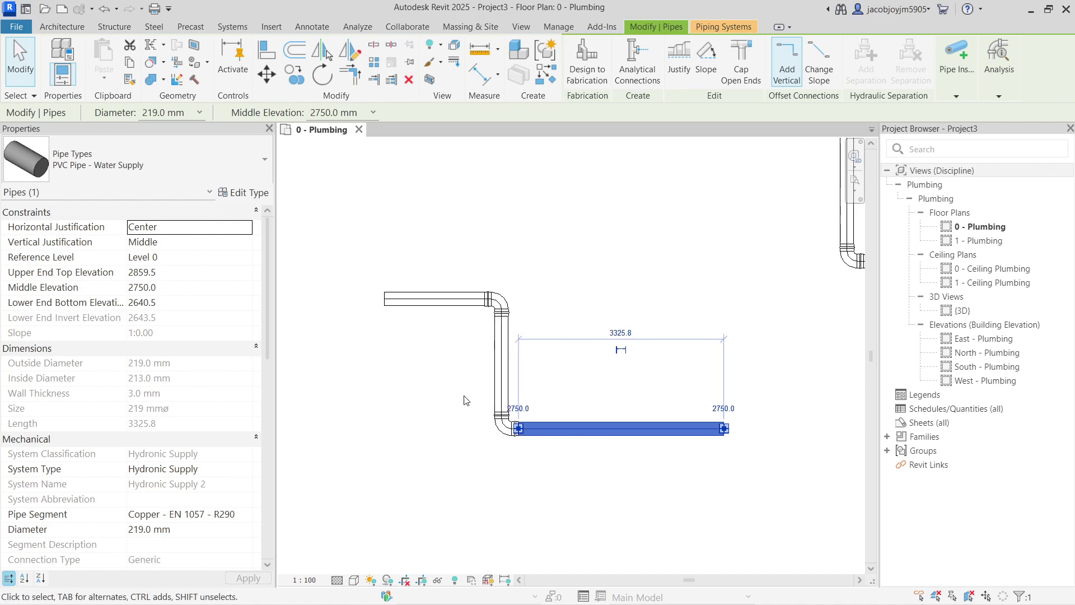
{"action": "middle_click_drag", "start_coordinate": [445, 440], "coordinate": [439, 378]}
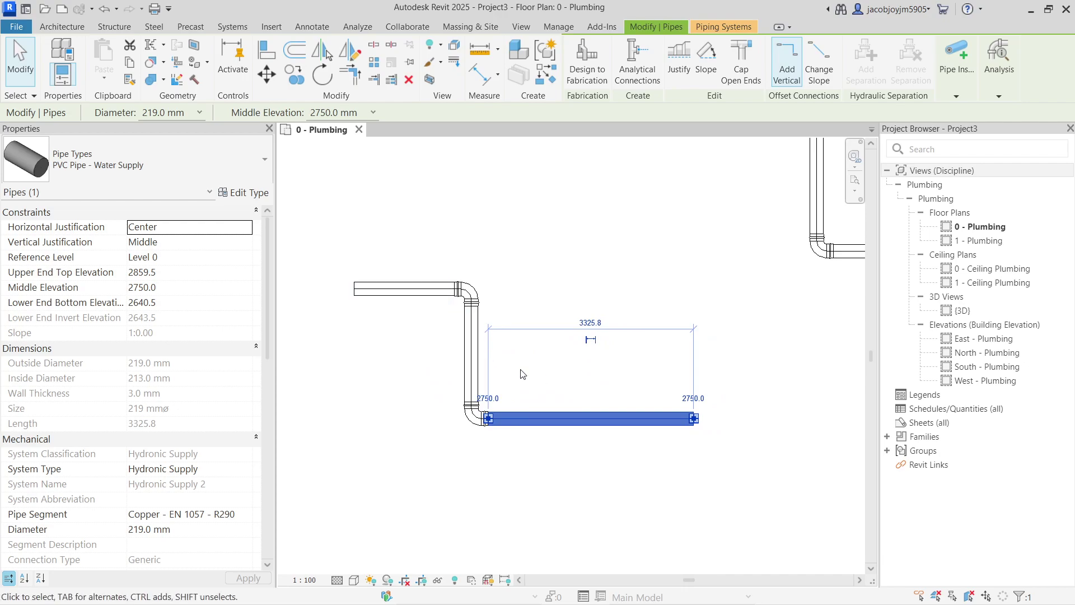
{"action": "key", "text": "Escape"}
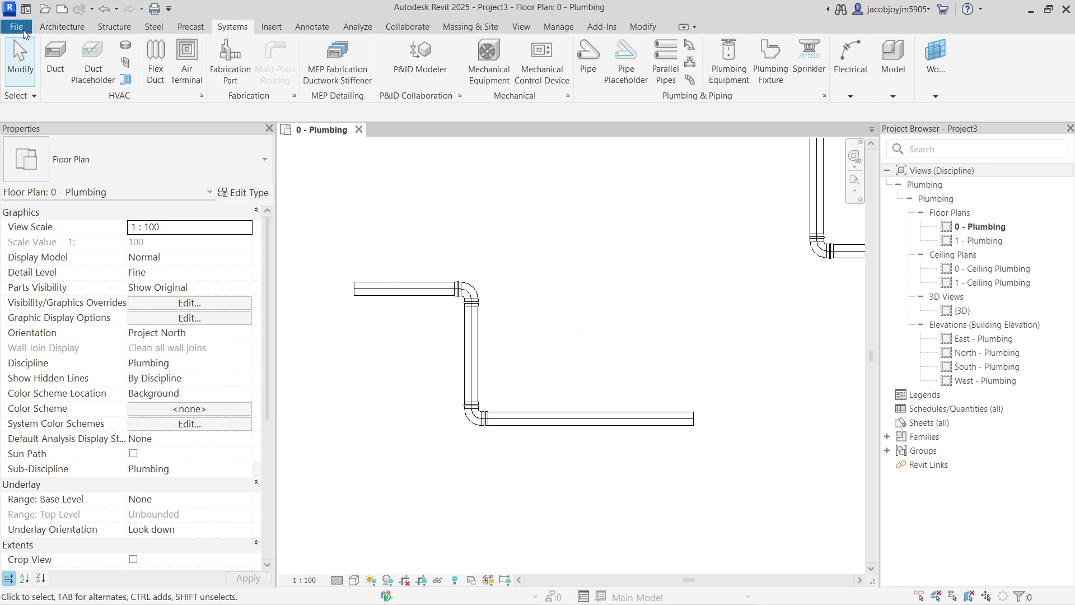
Set the pipe segment in the routing preferences of PVC Pipe - Water Supply to PVC-C - 727-2
{"action": "left_click", "coordinate": [391, 289]}
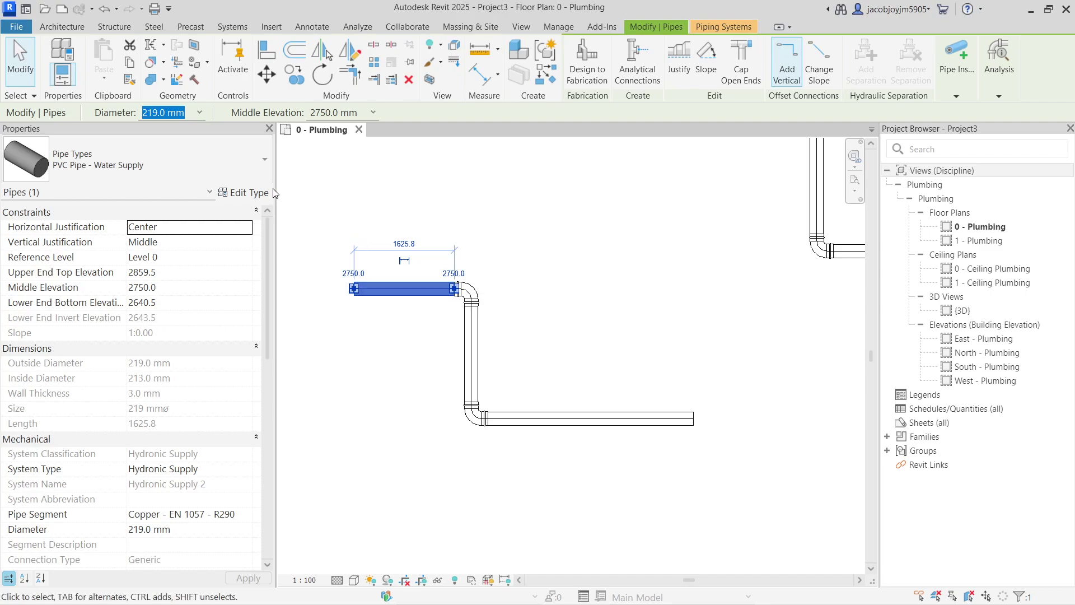
{"action": "left_click", "coordinate": [255, 192]}
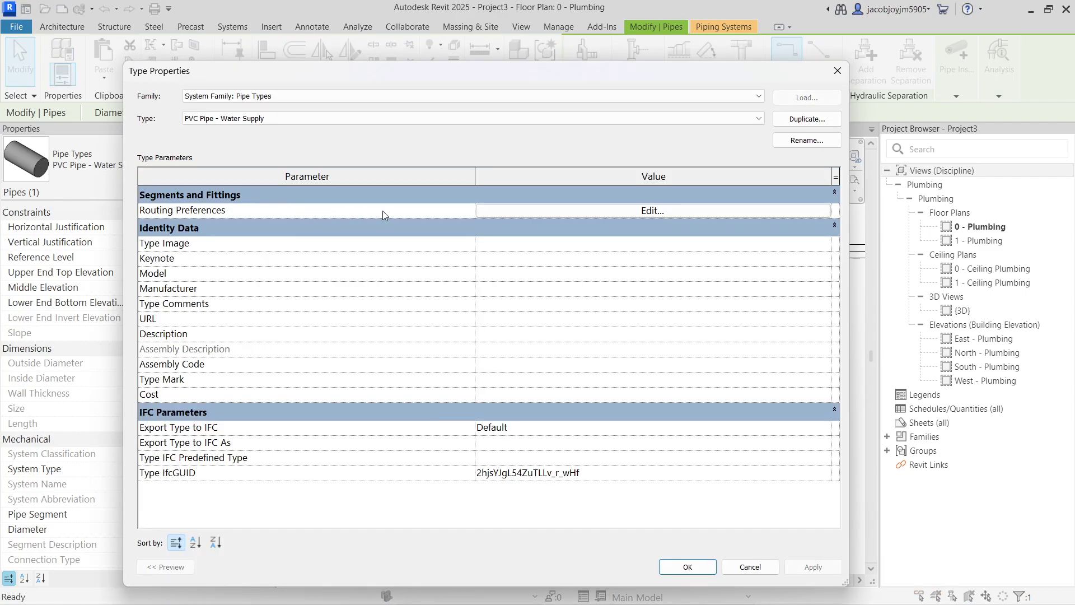
{"action": "left_click", "coordinate": [560, 211]}
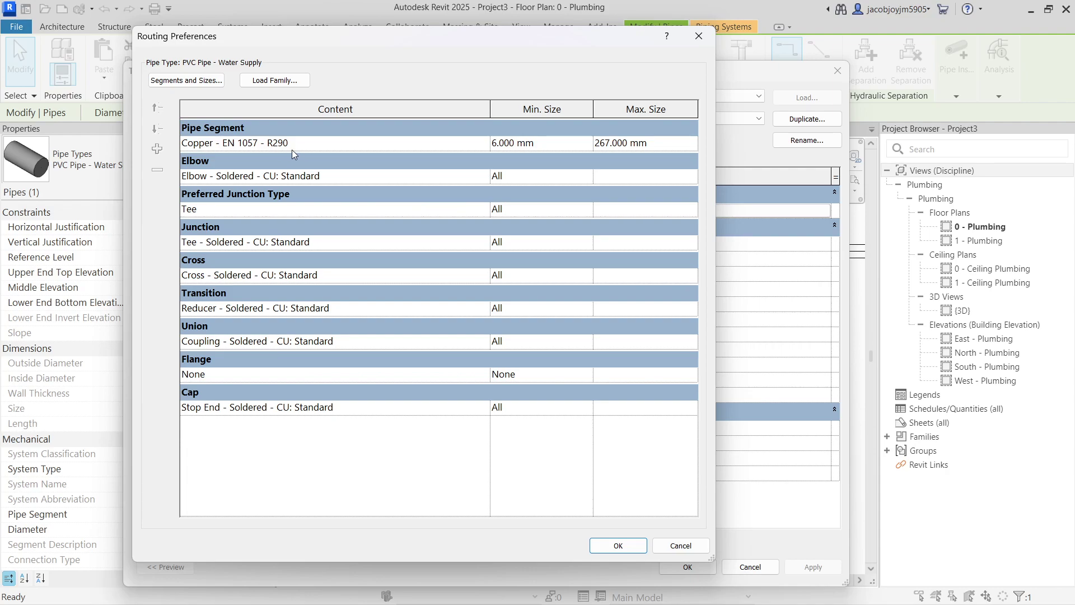
{"action": "left_click", "coordinate": [317, 145]}
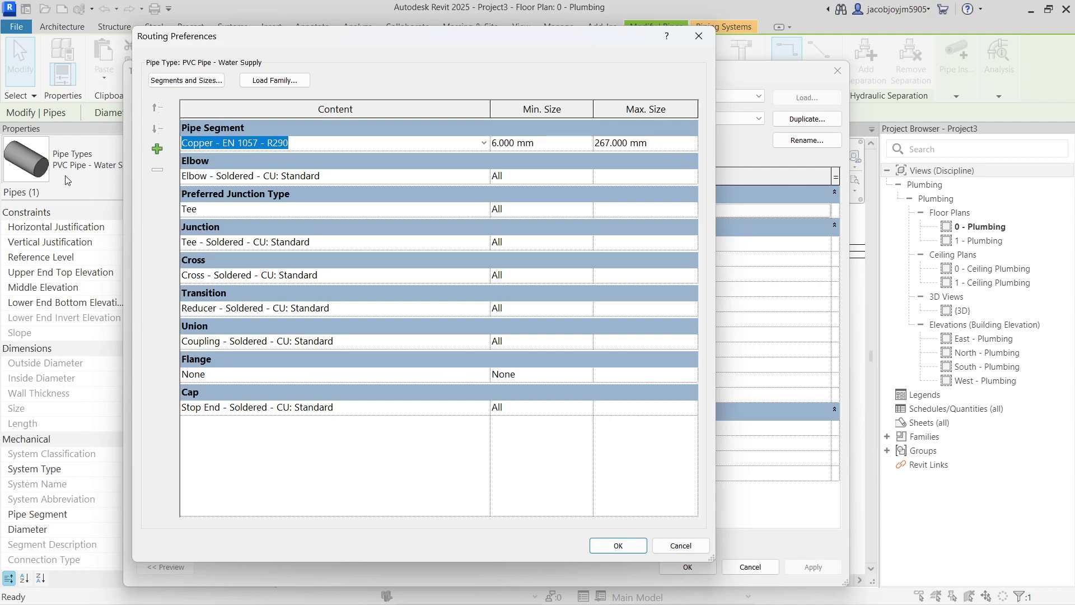
{"action": "left_click", "coordinate": [484, 144]}
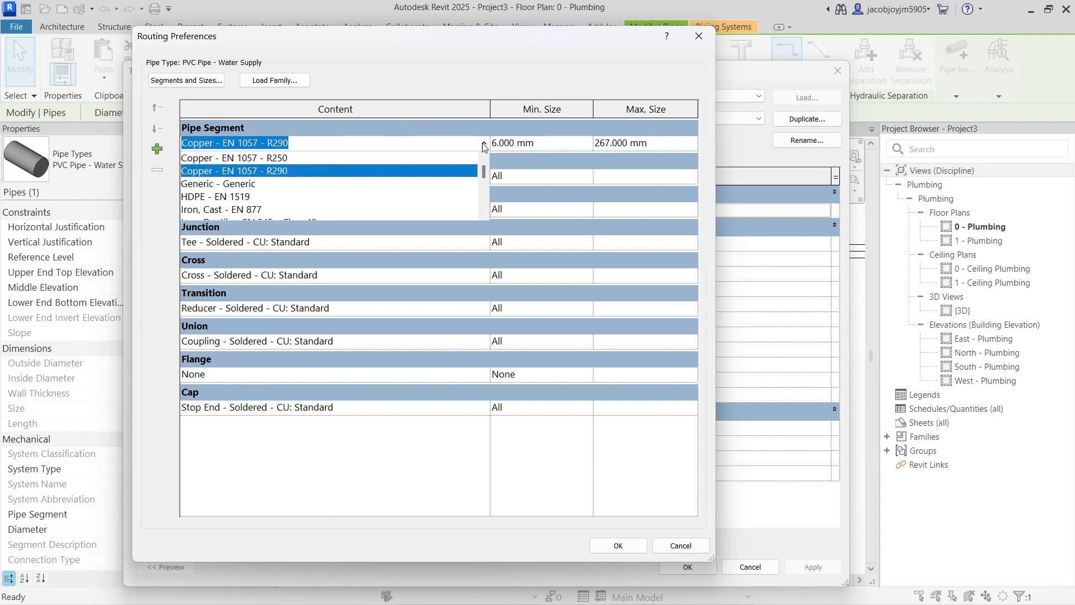
{"action": "left_click_drag", "start_coordinate": [485, 173], "coordinate": [485, 185]}
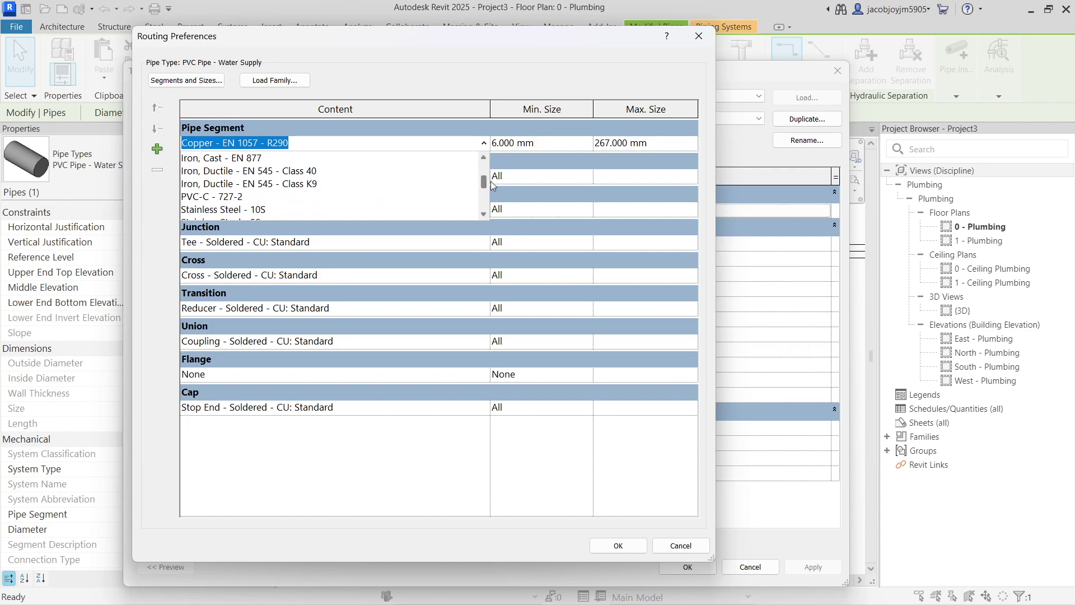
{"action": "left_click", "coordinate": [226, 196]}
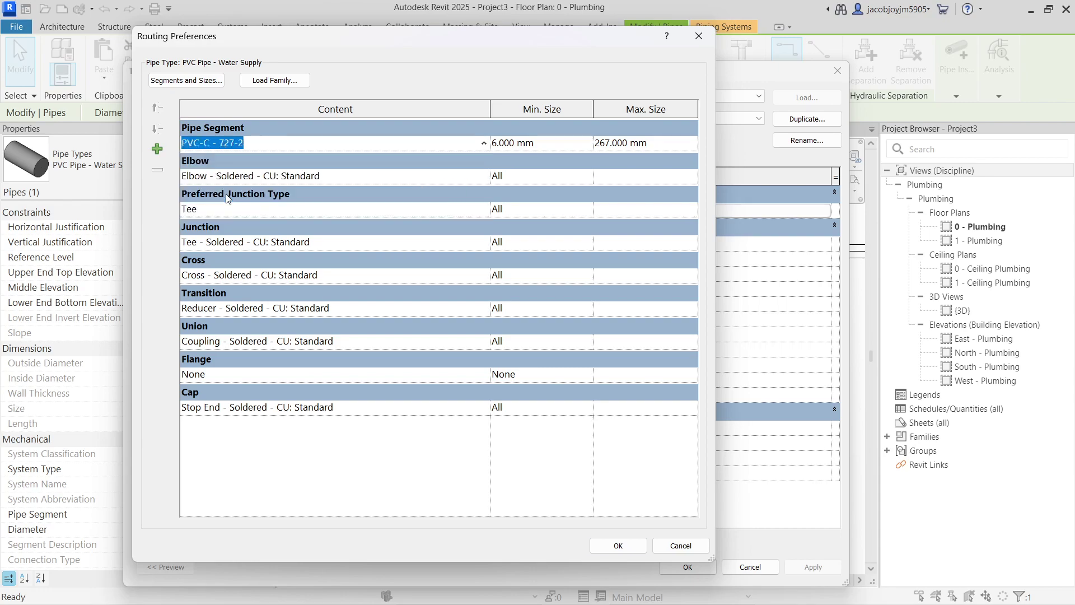
{"action": "left_click", "coordinate": [484, 144]}
{"action": "mouse_move", "coordinate": [484, 180]}
{"action": "left_mouse_down"}
{"action": "mouse_move", "coordinate": [486, 200]}
{"action": "mouse_move", "coordinate": [487, 167]}
{"action": "mouse_move", "coordinate": [488, 184]}
{"action": "left_mouse_up"}
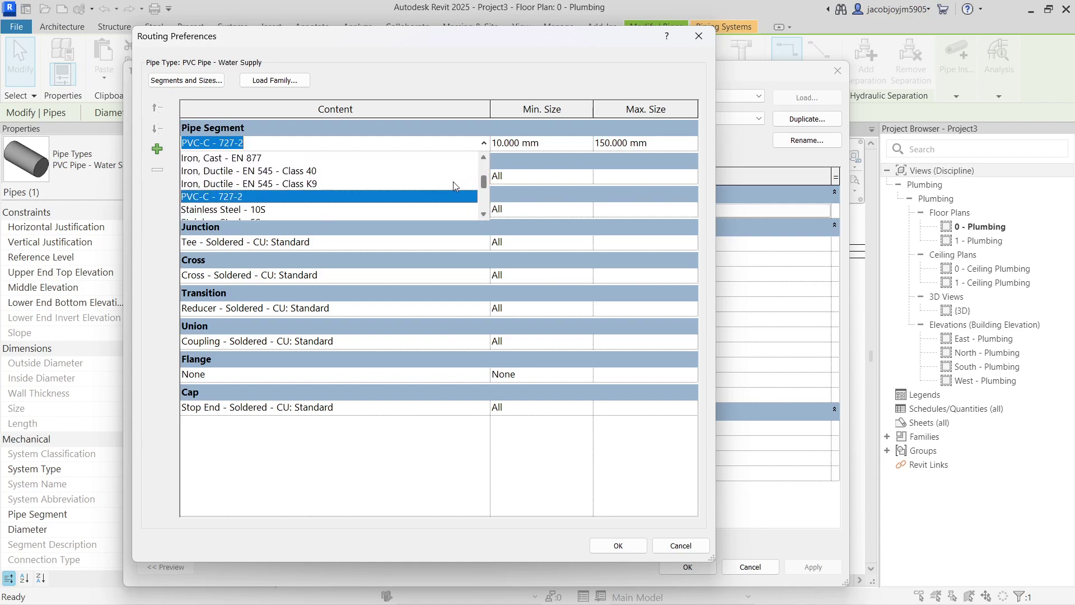
{"action": "left_click", "coordinate": [268, 196]}
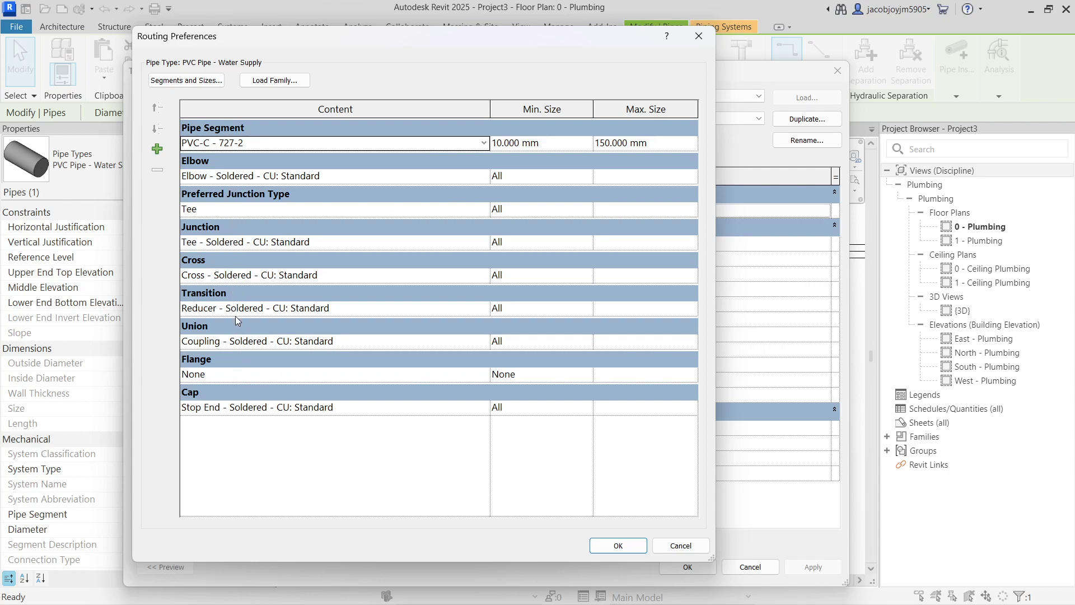
Check which flange options are available in the routing preferences
{"action": "left_click", "coordinate": [235, 375]}
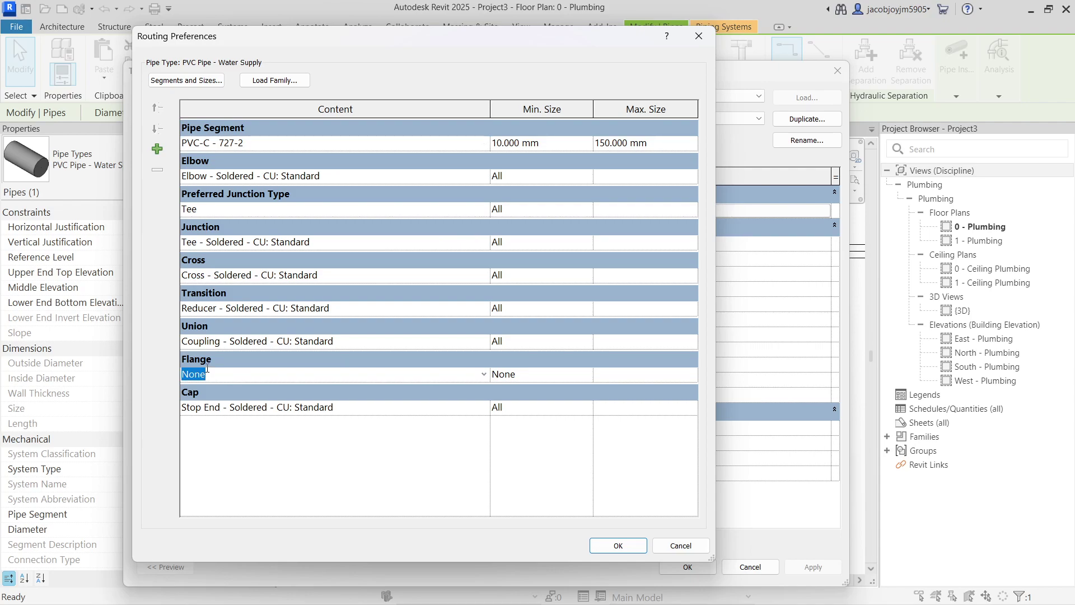
{"action": "left_click", "coordinate": [484, 375]}
{"action": "left_click", "coordinate": [376, 380]}
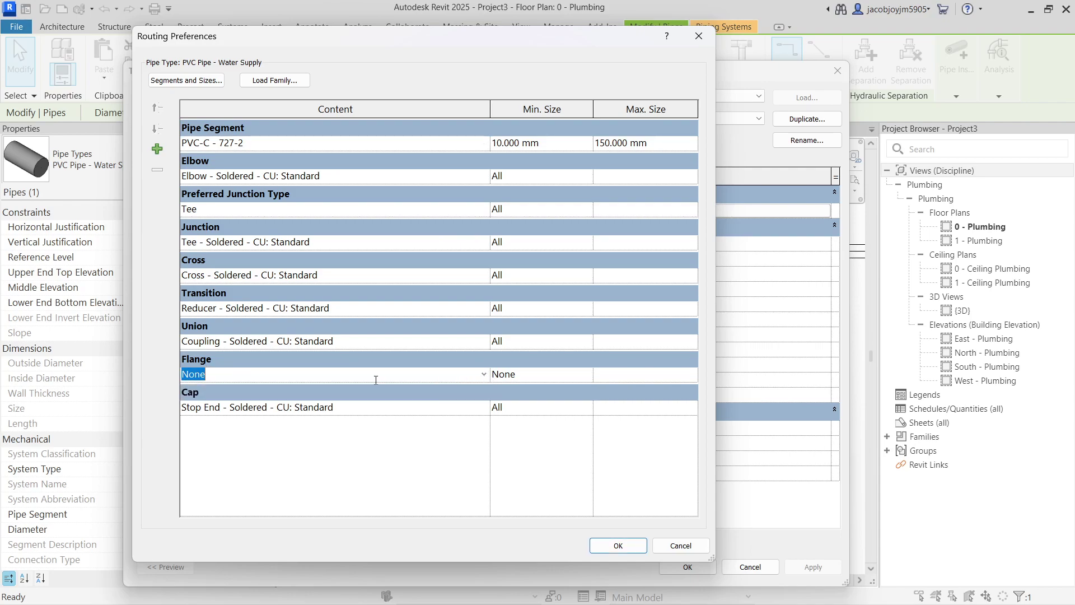
Start loading a family and browse the US library to the Pipe, Fittings, PVC, Sch 40, Socket-Type folder
{"action": "left_click", "coordinate": [281, 82]}
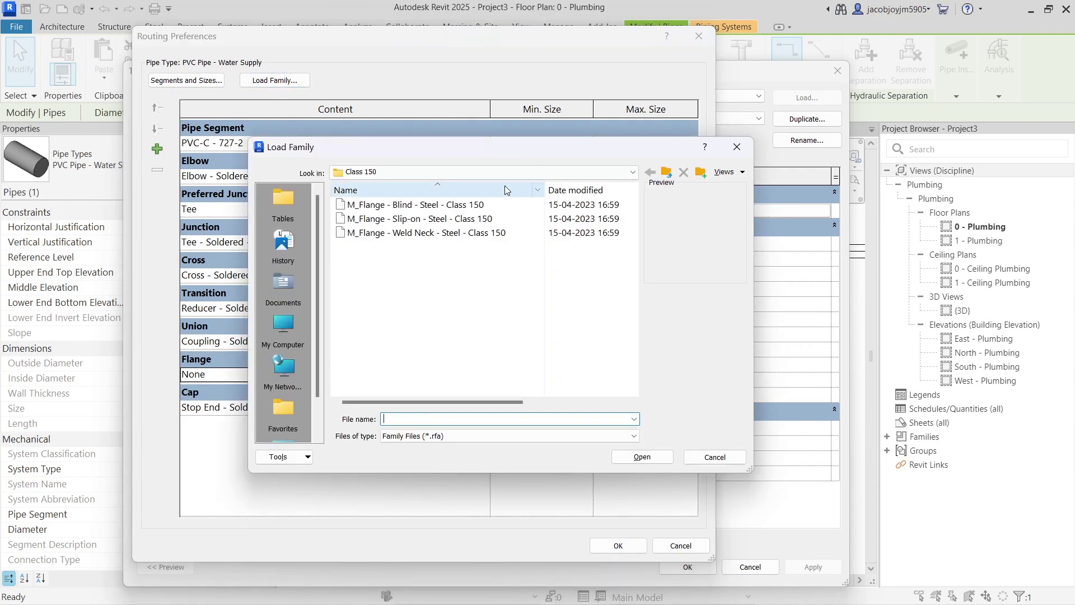
{"action": "left_click", "coordinate": [667, 172]}
{"action": "left_click", "coordinate": [667, 172]}
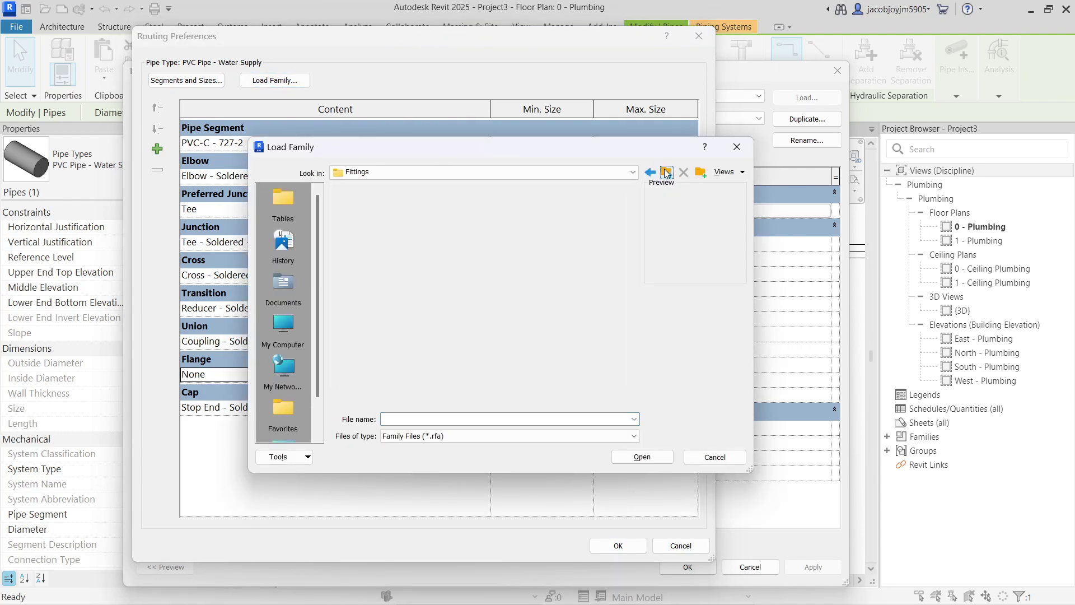
{"action": "left_click", "coordinate": [667, 172]}
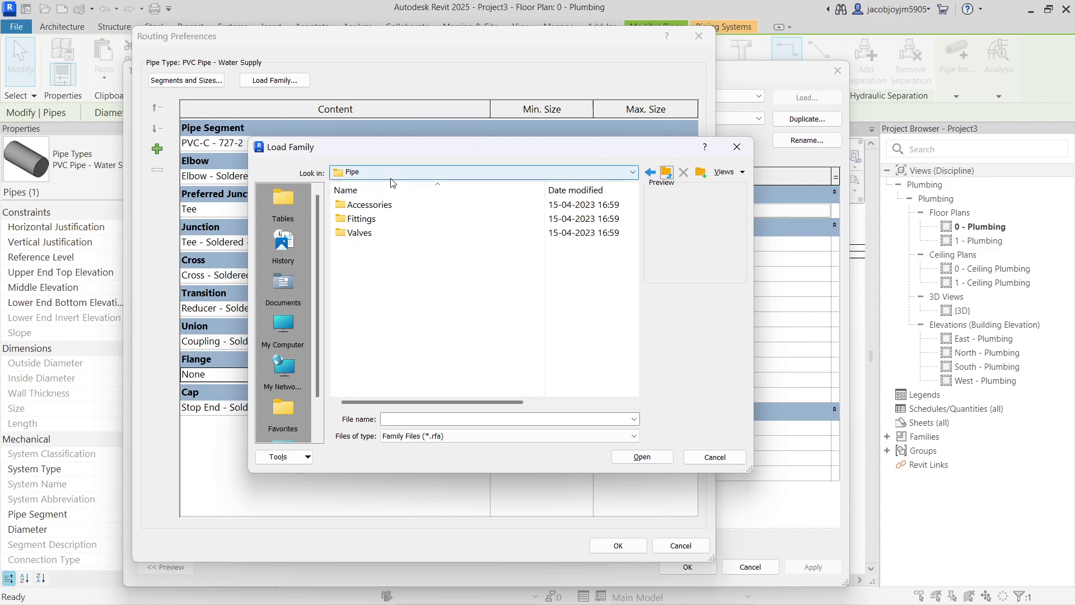
{"action": "left_click", "coordinate": [664, 175]}
{"action": "left_click_drag", "start_coordinate": [636, 209], "coordinate": [633, 275]}
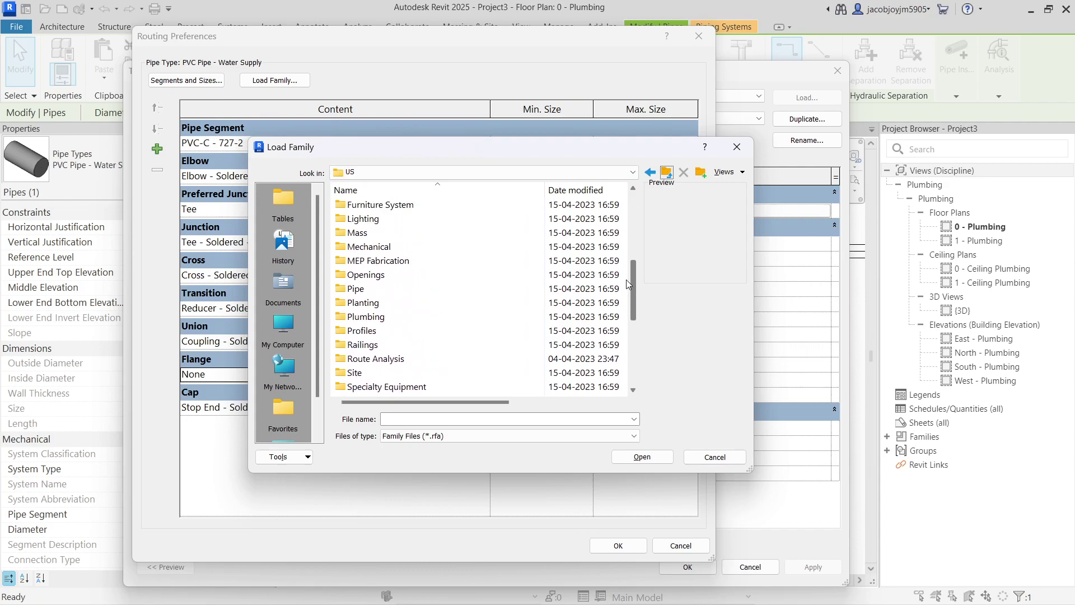
{"action": "double_click", "coordinate": [380, 288]}
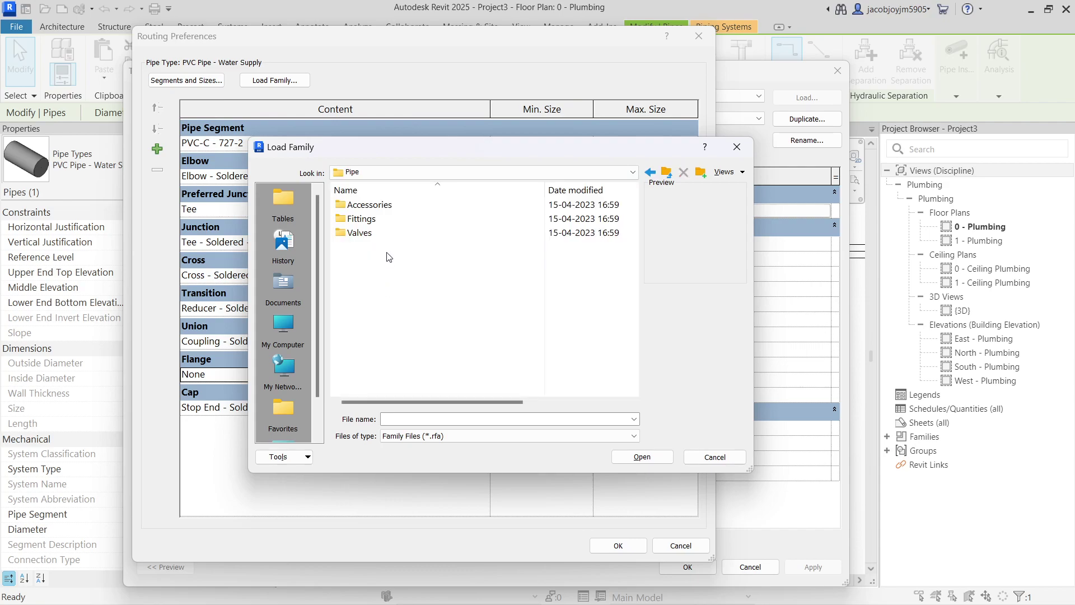
{"action": "double_click", "coordinate": [397, 219]}
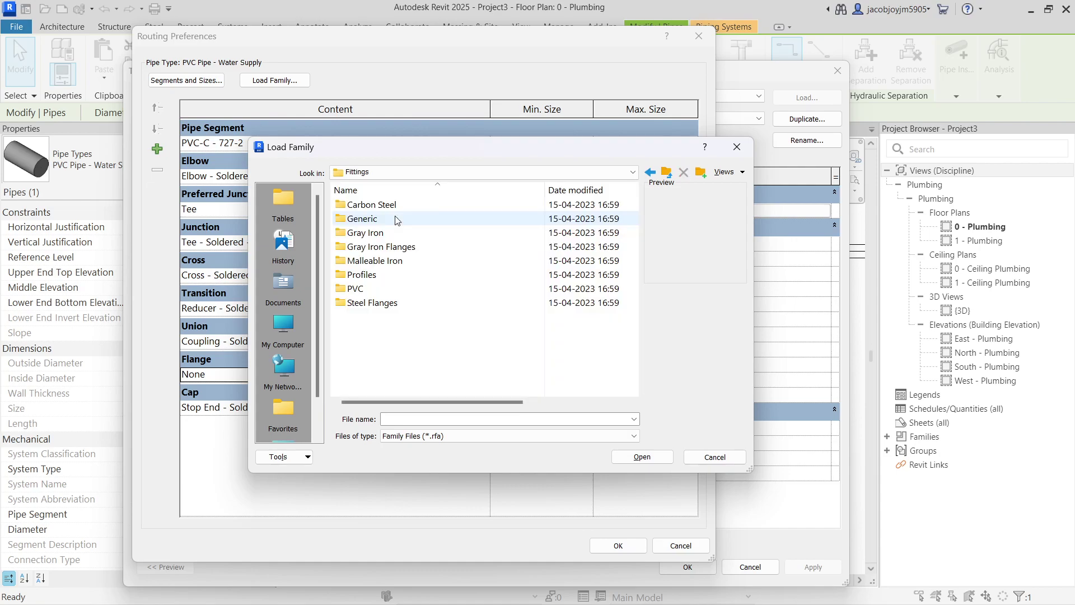
{"action": "left_click", "coordinate": [375, 289]}
{"action": "double_click", "coordinate": [374, 289]}
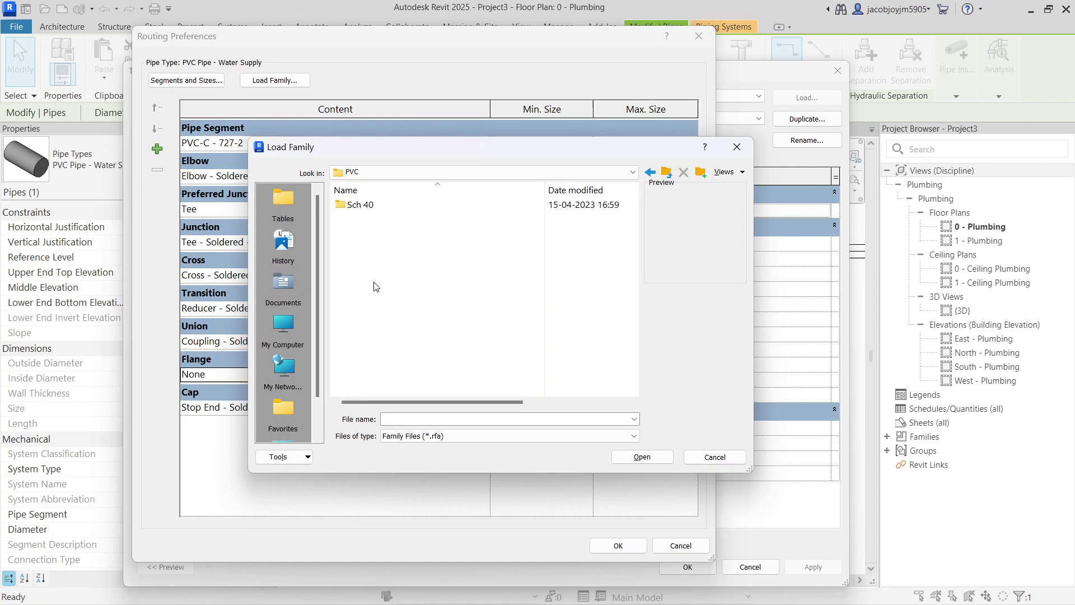
{"action": "left_click", "coordinate": [375, 210]}
{"action": "double_click", "coordinate": [409, 208]}
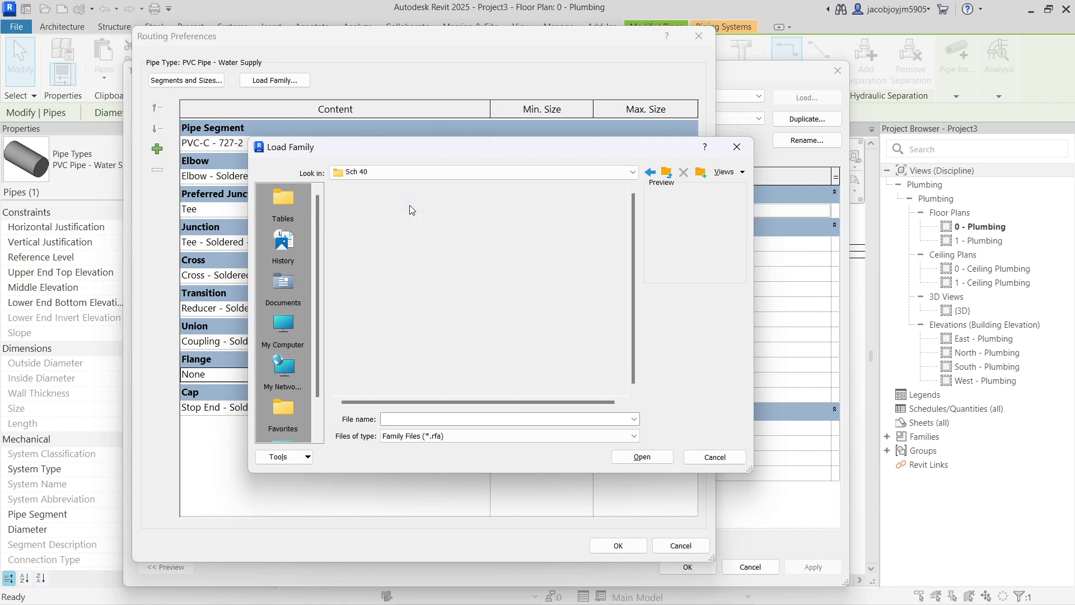
{"action": "double_click", "coordinate": [400, 205]}
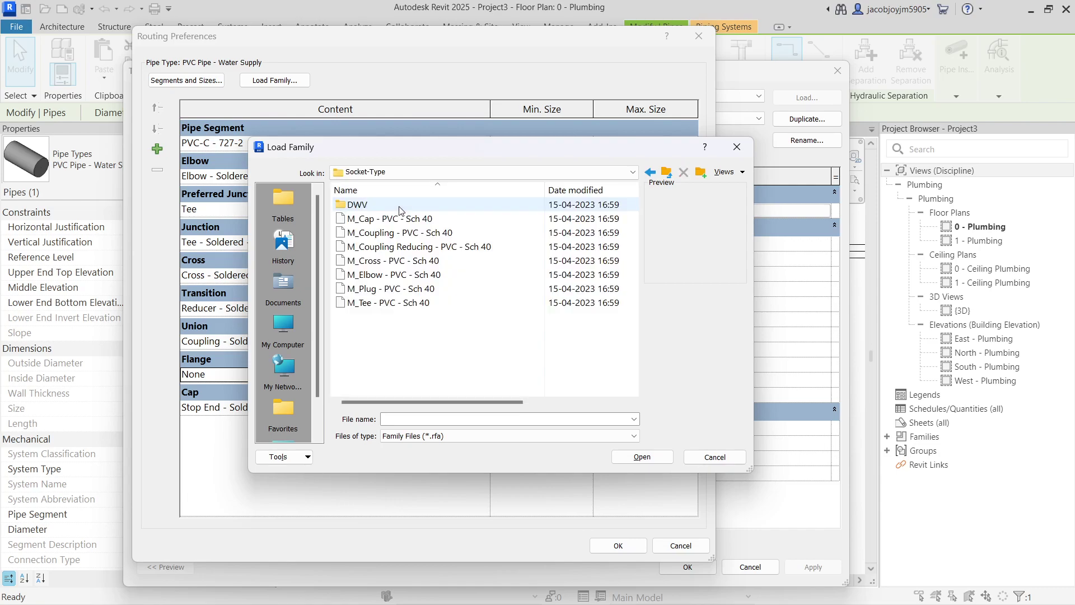
Preview the PVC Sch 40 fitting families in the Socket-Type folder, including the reducing coupling and the tee
{"action": "left_click", "coordinate": [401, 220]}
{"action": "key", "text": "Down"}
{"action": "key", "text": "Down"}
{"action": "key", "text": "Down"}
{"action": "key", "text": "Down"}
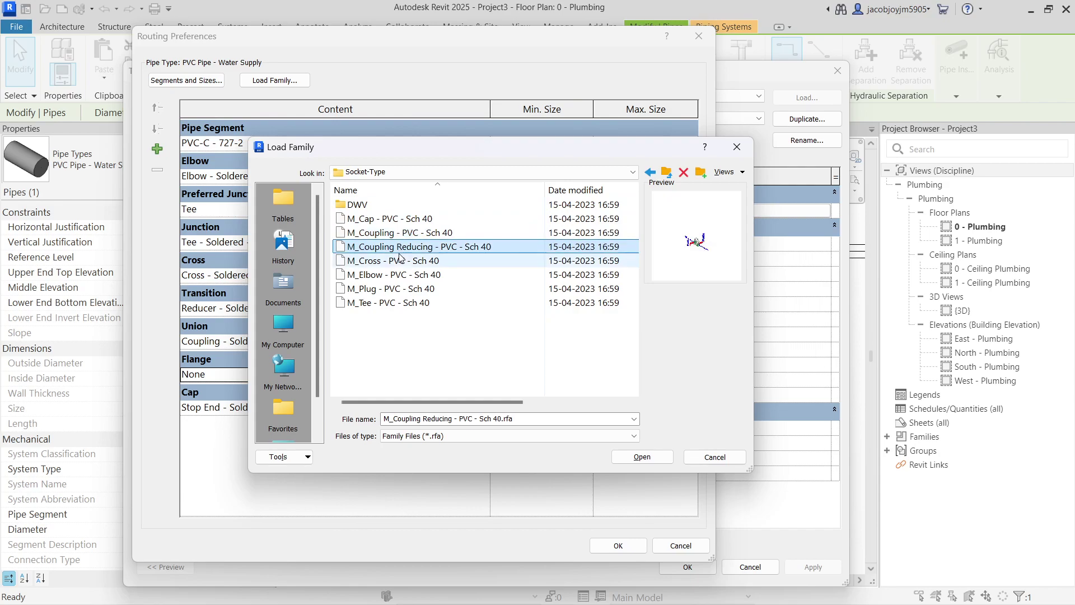
{"action": "left_click", "coordinate": [403, 290]}
{"action": "left_click", "coordinate": [404, 304]}
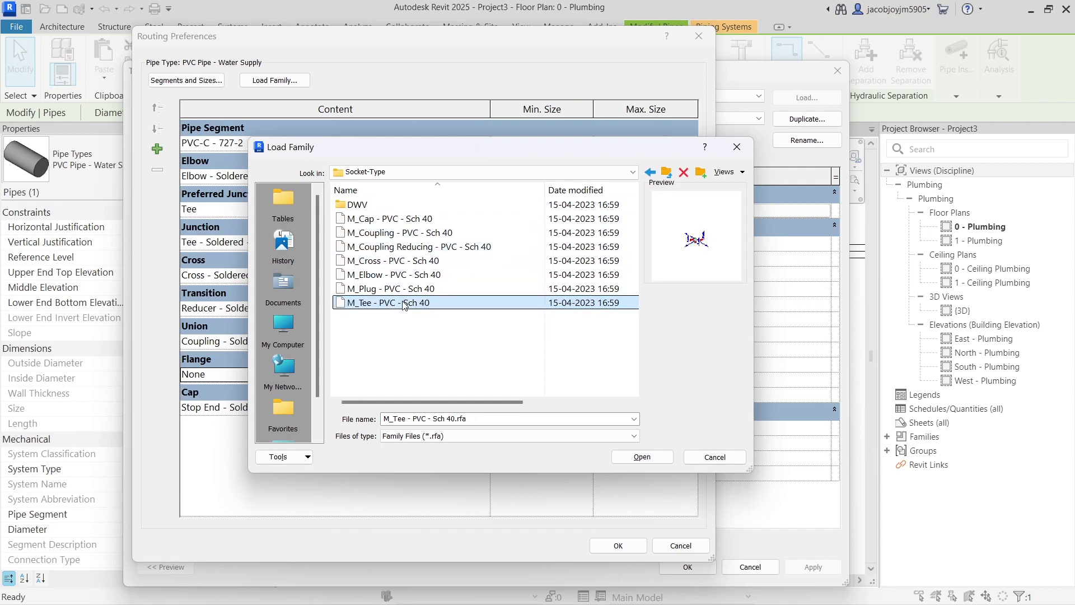
{"action": "left_click", "coordinate": [404, 331]}
Load the Blind, Slip-on and Weld Neck flange families from the Class 150 folder of Steel Flanges
{"action": "left_click", "coordinate": [667, 175]}
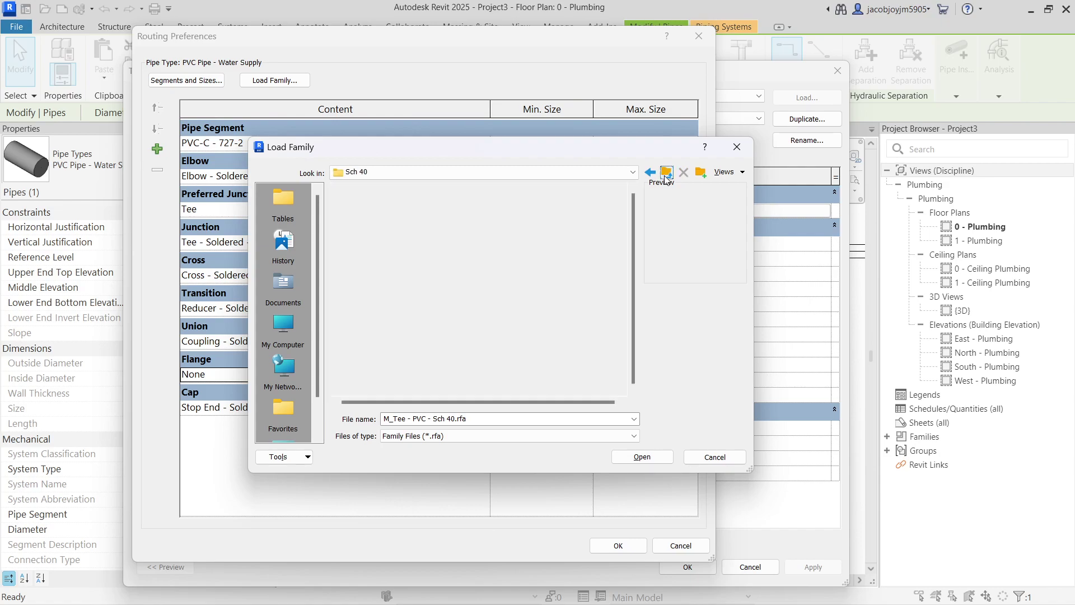
{"action": "left_click", "coordinate": [666, 175]}
{"action": "left_click", "coordinate": [665, 177]}
{"action": "left_click", "coordinate": [395, 303]}
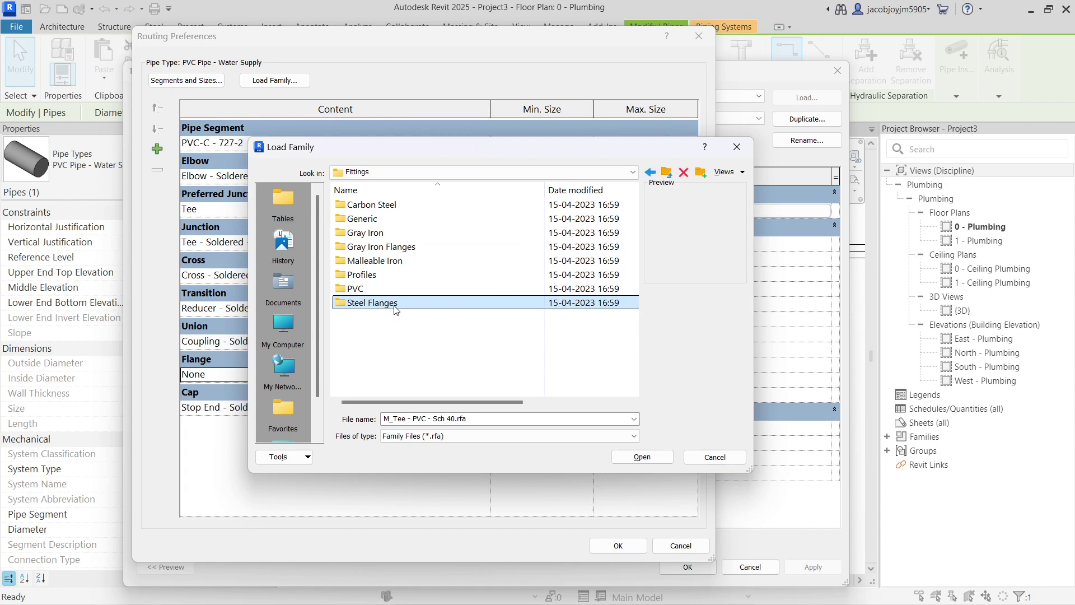
{"action": "double_click", "coordinate": [395, 305]}
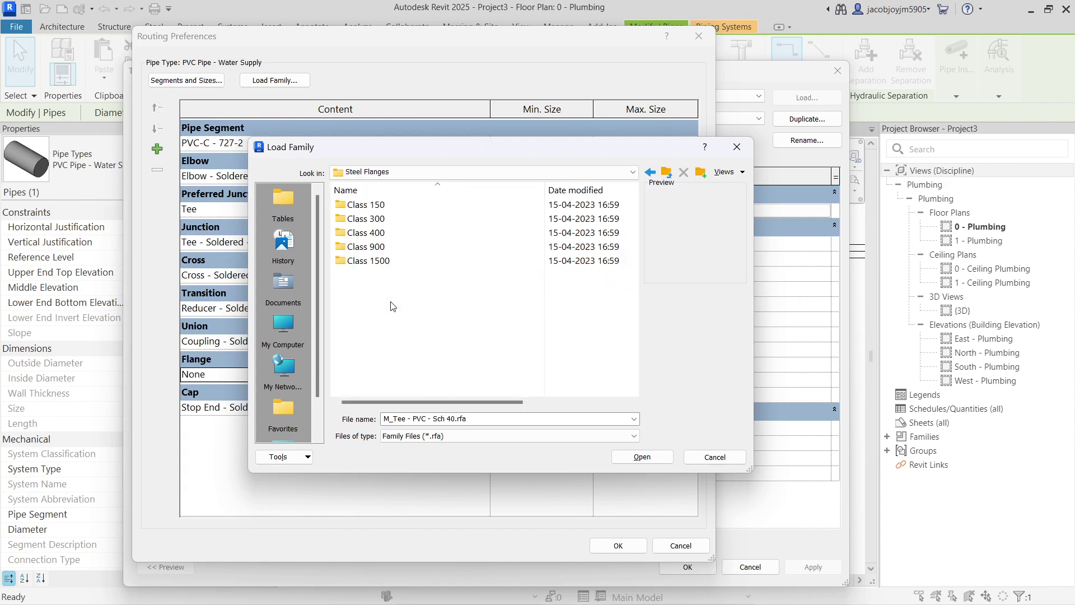
{"action": "left_click", "coordinate": [389, 210]}
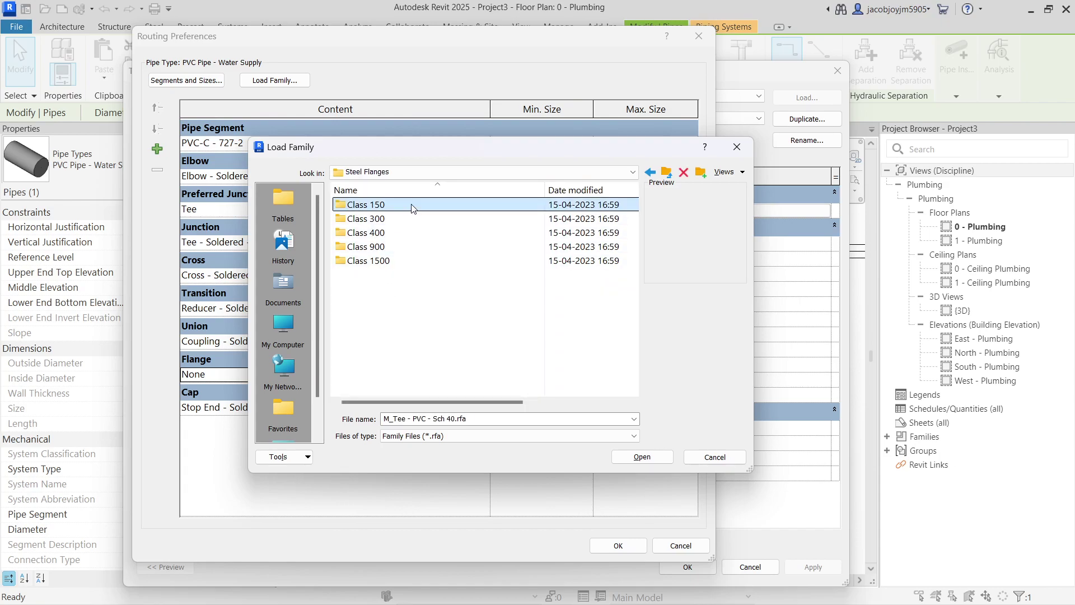
{"action": "double_click", "coordinate": [411, 205]}
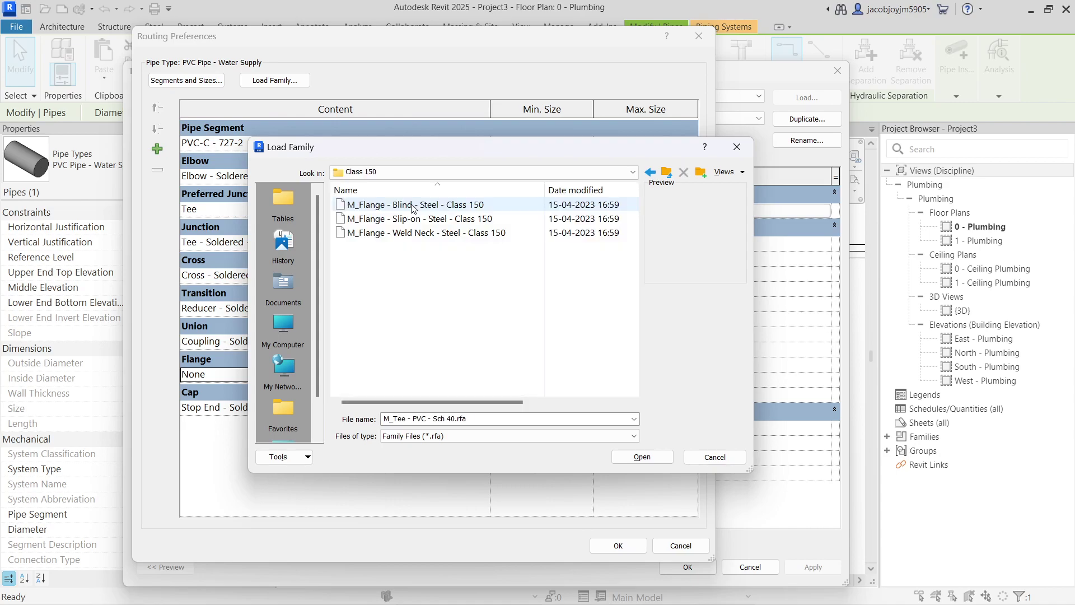
{"action": "left_click", "coordinate": [411, 207]}
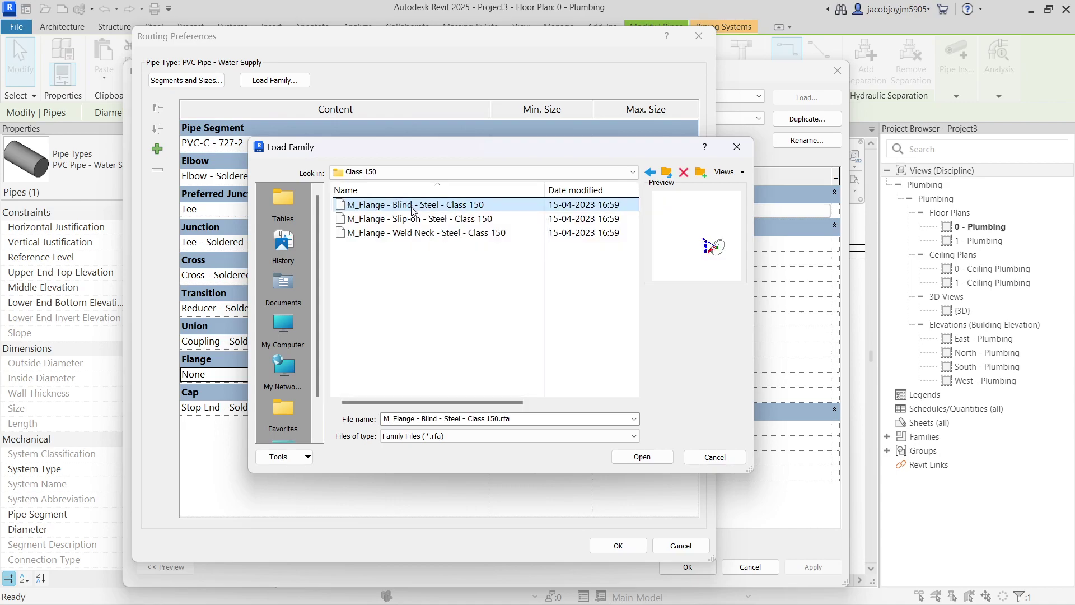
{"action": "left_click_drag", "start_coordinate": [417, 243], "coordinate": [412, 209]}
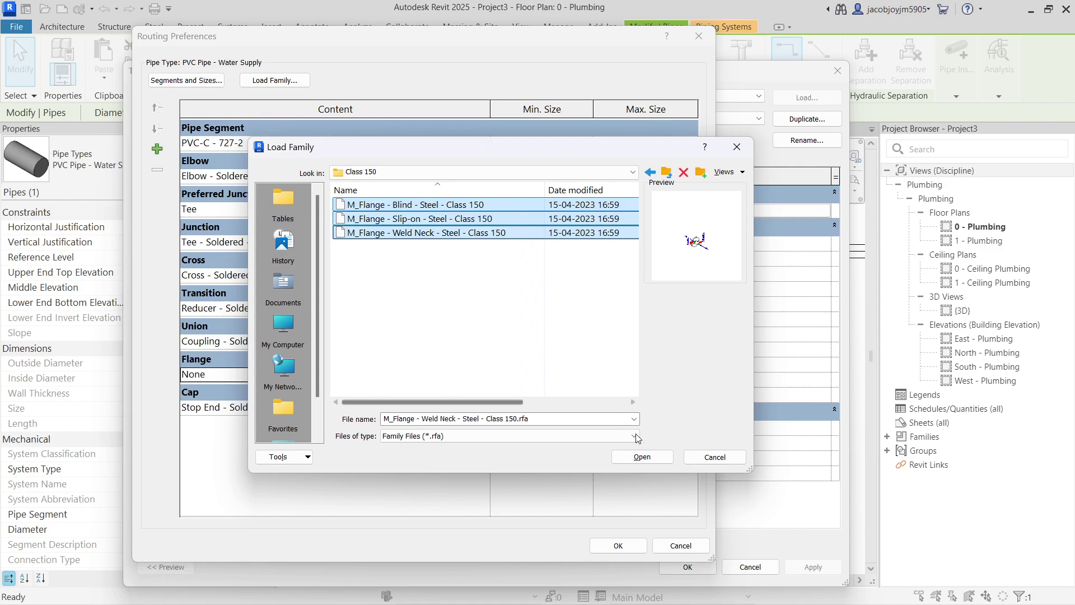
{"action": "left_click", "coordinate": [642, 456]}
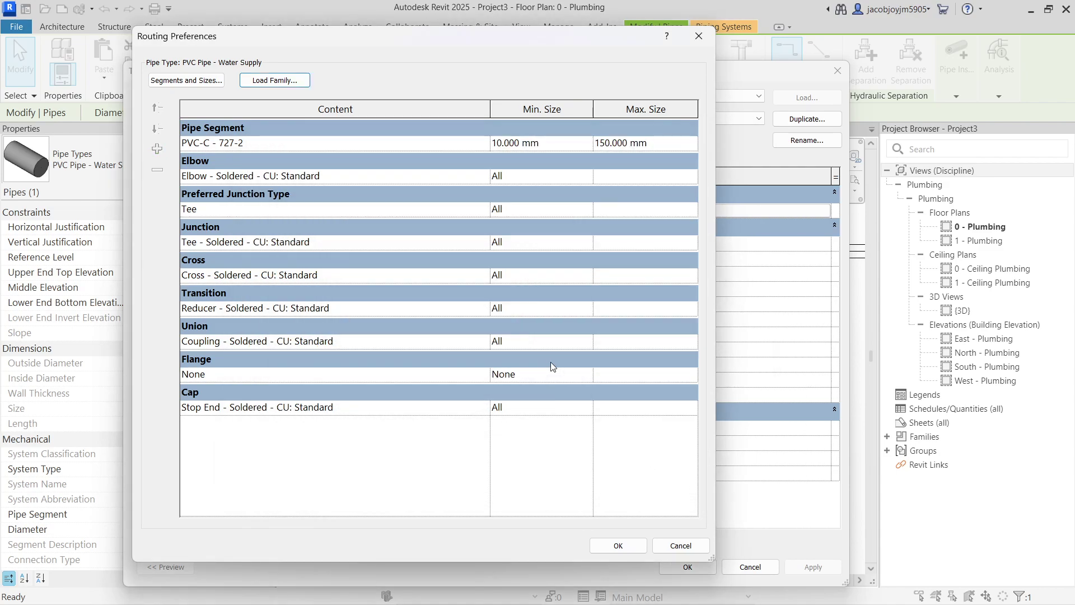
Set the flange in the routing preferences to M_Flange - Slip-on - Steel - Class 150: Standard
{"action": "left_click", "coordinate": [485, 375]}
{"action": "left_click", "coordinate": [484, 376]}
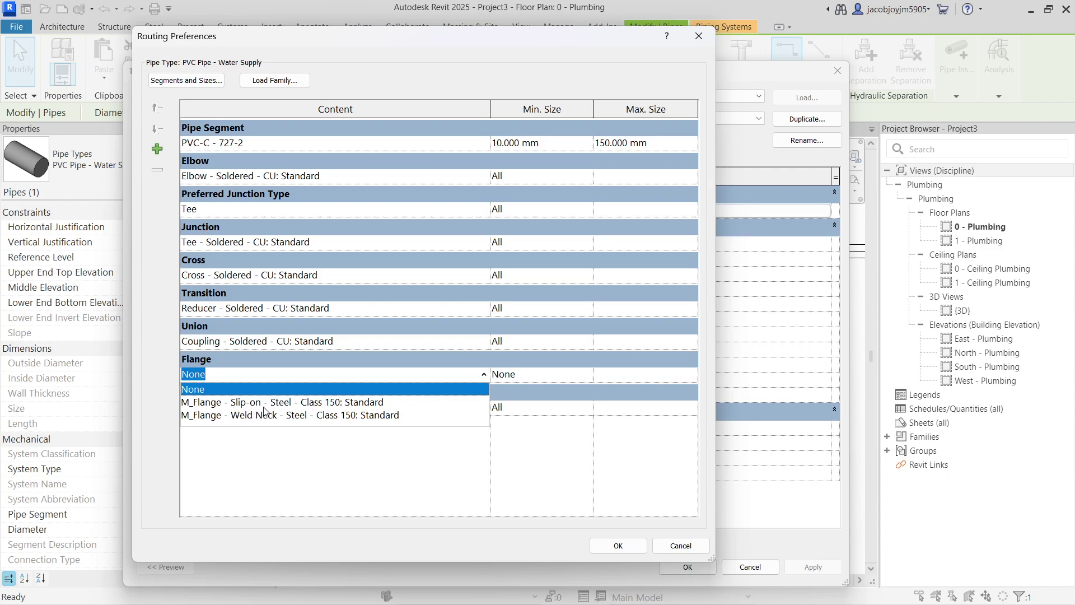
{"action": "left_click", "coordinate": [362, 403]}
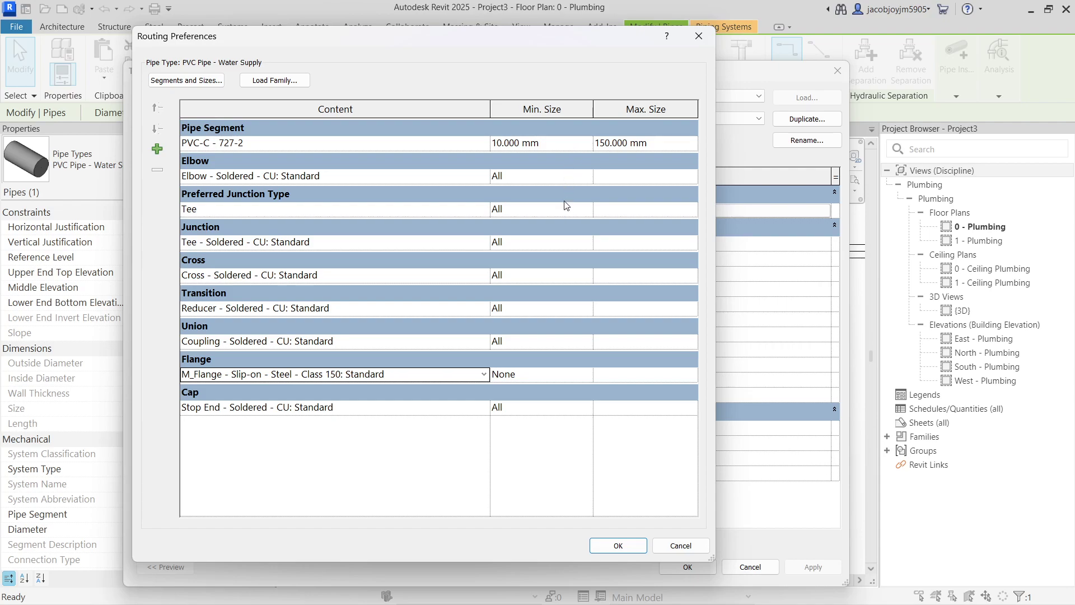
Limit the elbow fitting's size range to a minimum of 10 mm and a maximum of 150 mm
{"action": "left_click", "coordinate": [586, 176]}
{"action": "left_click", "coordinate": [587, 176]}
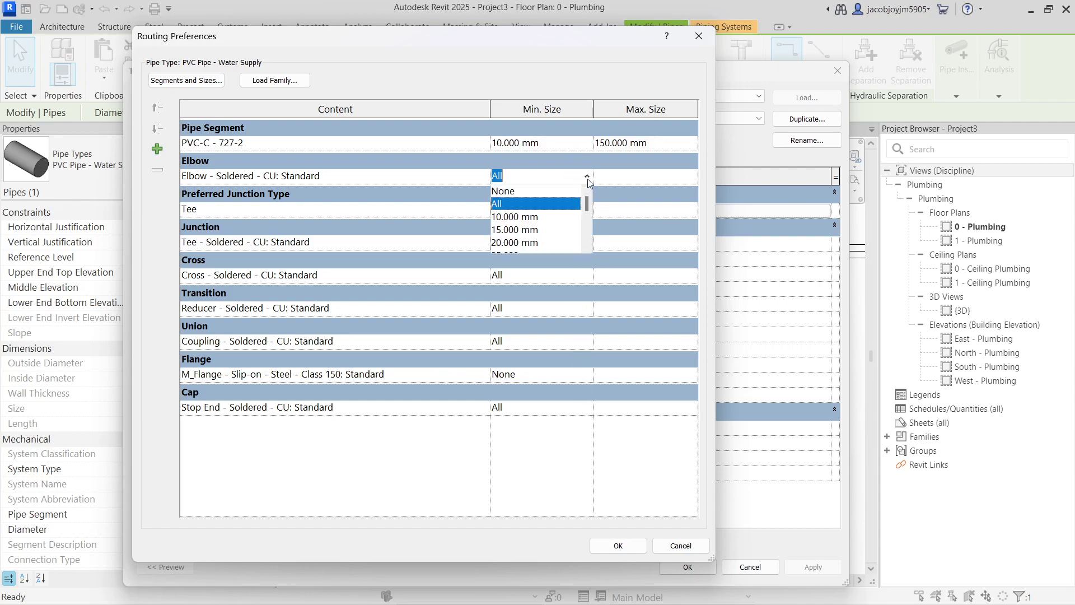
{"action": "mouse_move", "coordinate": [590, 201]}
{"action": "left_mouse_down"}
{"action": "mouse_move", "coordinate": [589, 227]}
{"action": "mouse_move", "coordinate": [587, 193]}
{"action": "left_mouse_up"}
{"action": "left_click", "coordinate": [603, 176]}
{"action": "left_click", "coordinate": [587, 176]}
{"action": "left_click", "coordinate": [537, 217]}
{"action": "left_click", "coordinate": [689, 176]}
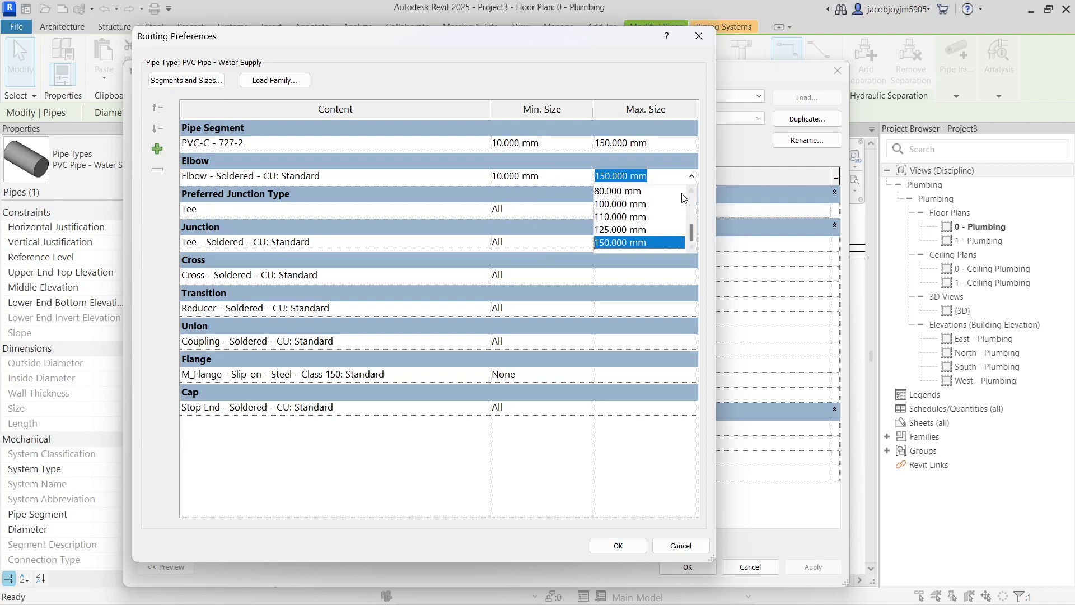
{"action": "left_click", "coordinate": [628, 243]}
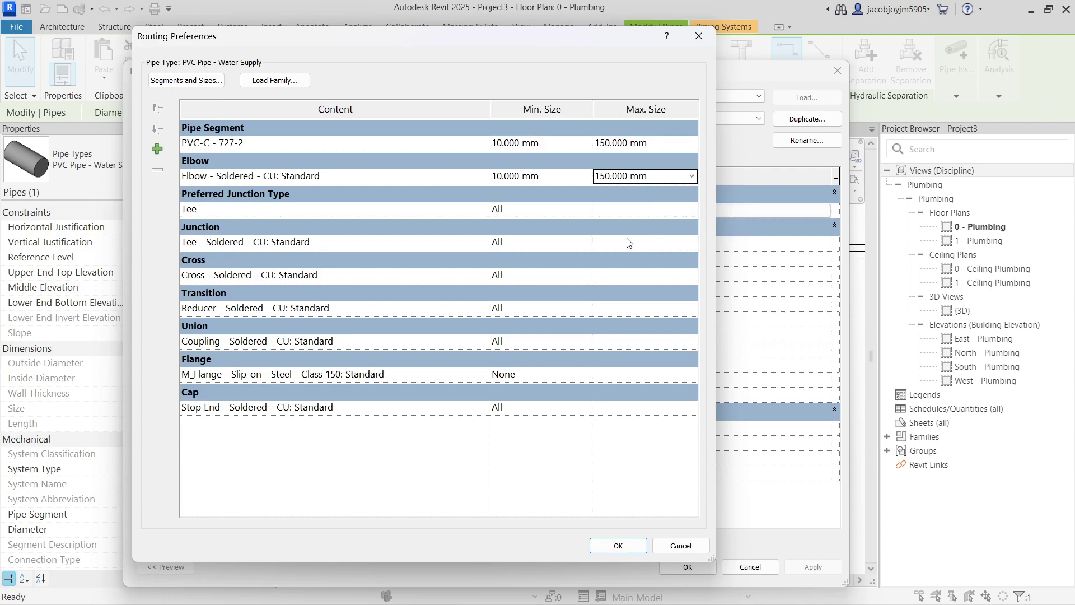
Set the elbow fitting's size range to All and try to confirm the routing preferences
{"action": "left_click", "coordinate": [587, 177]}
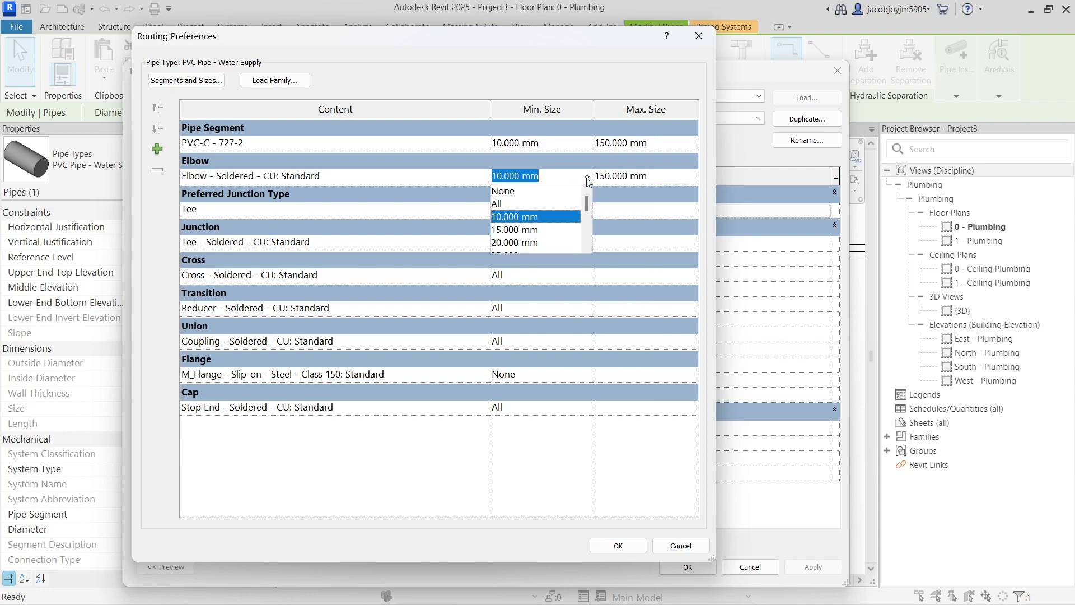
{"action": "left_click", "coordinate": [511, 205]}
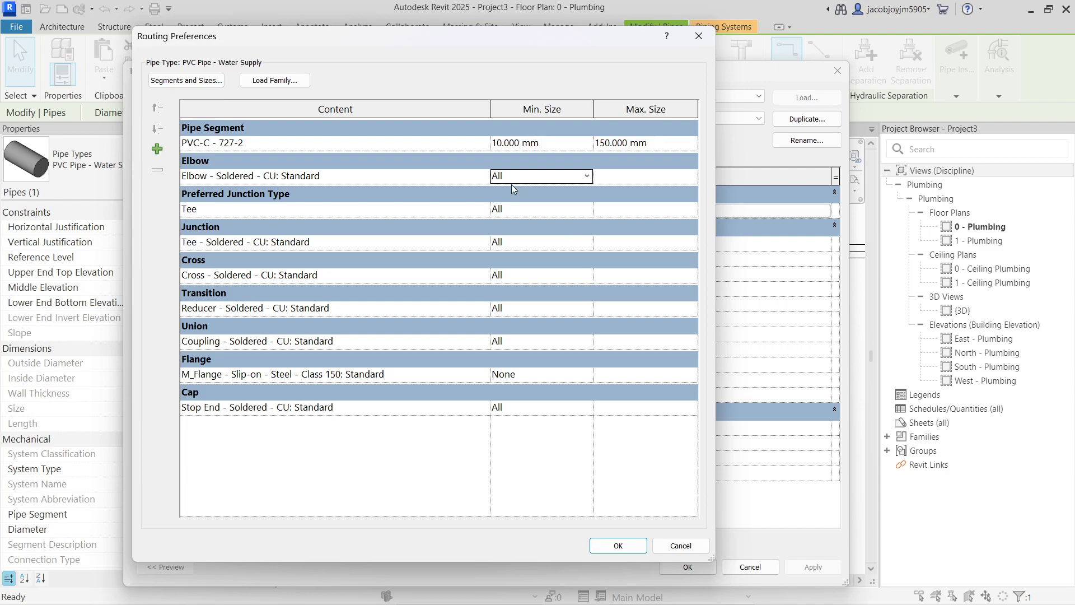
{"action": "left_click", "coordinate": [619, 548]}
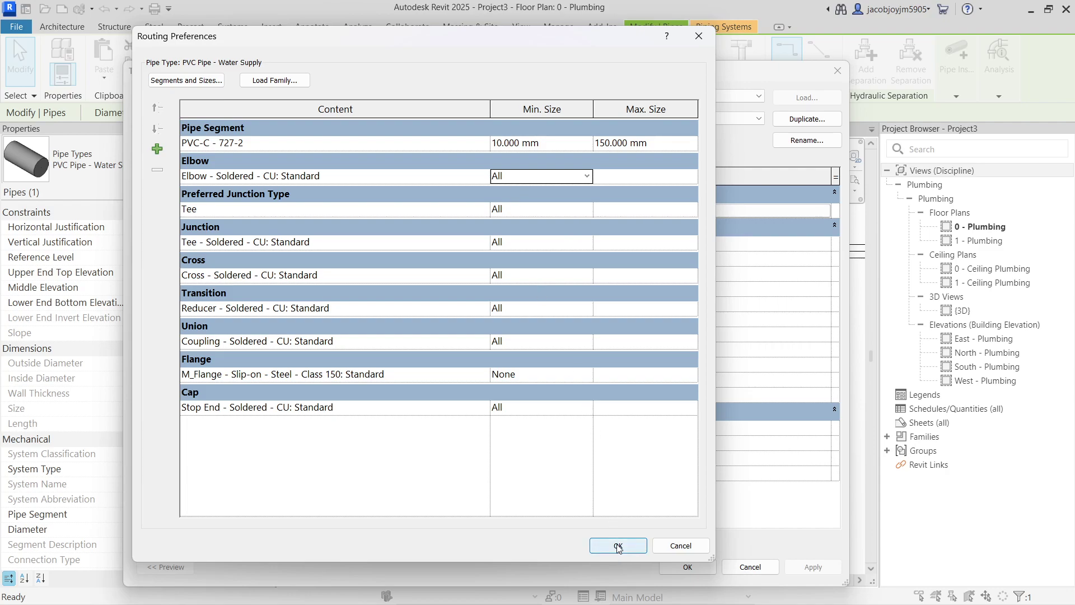
{"action": "left_click", "coordinate": [618, 546]}
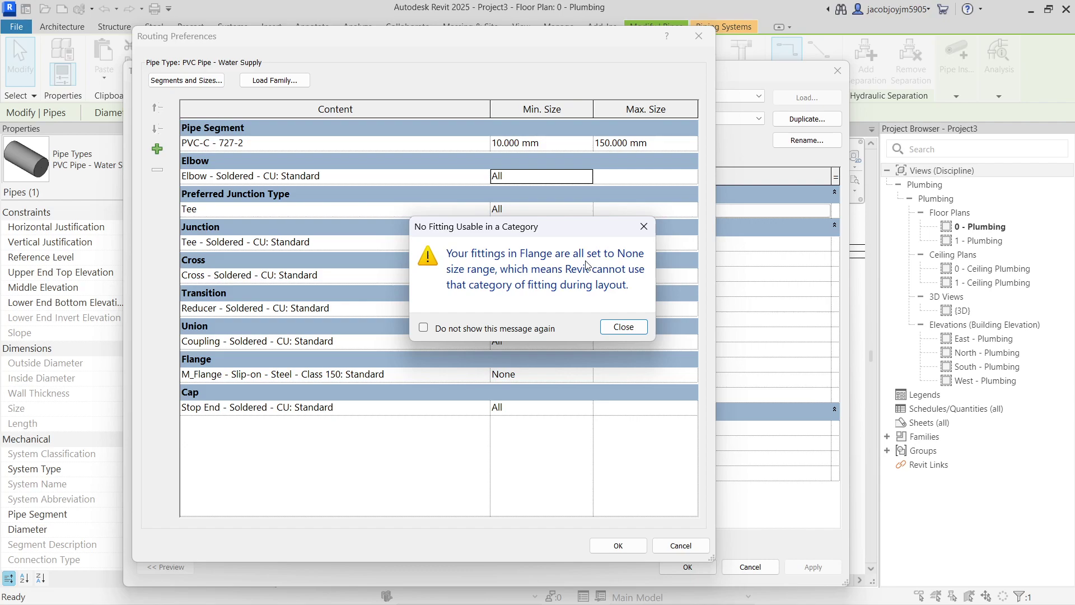
{"action": "left_click", "coordinate": [644, 226]}
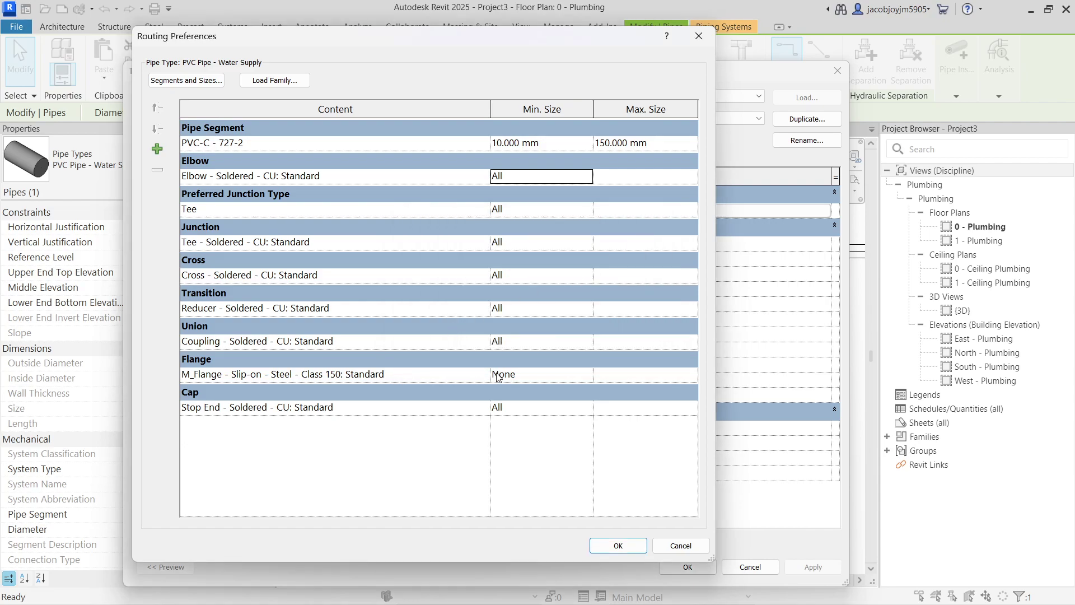
Set the slip-on flange's size range to All and confirm the routing preferences and the pipe type's properties
{"action": "left_click", "coordinate": [580, 376]}
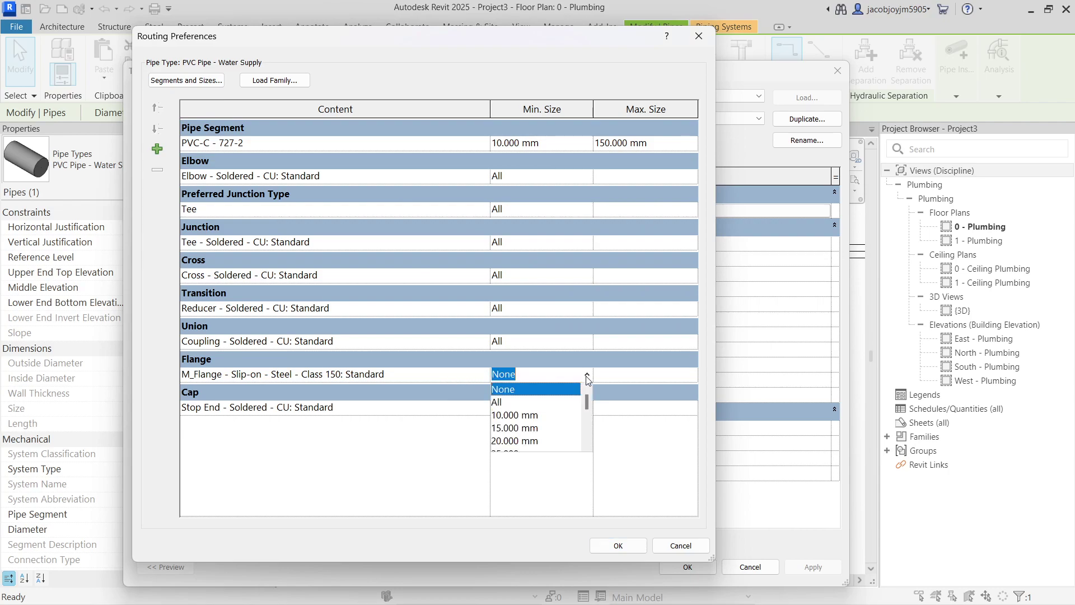
{"action": "left_click", "coordinate": [511, 403]}
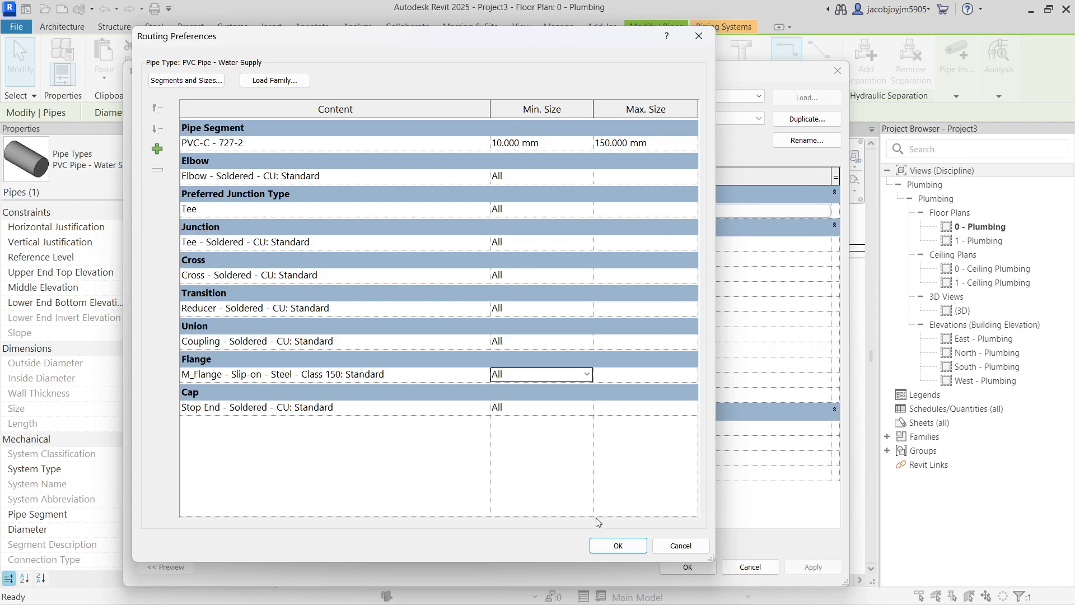
{"action": "left_click", "coordinate": [609, 546]}
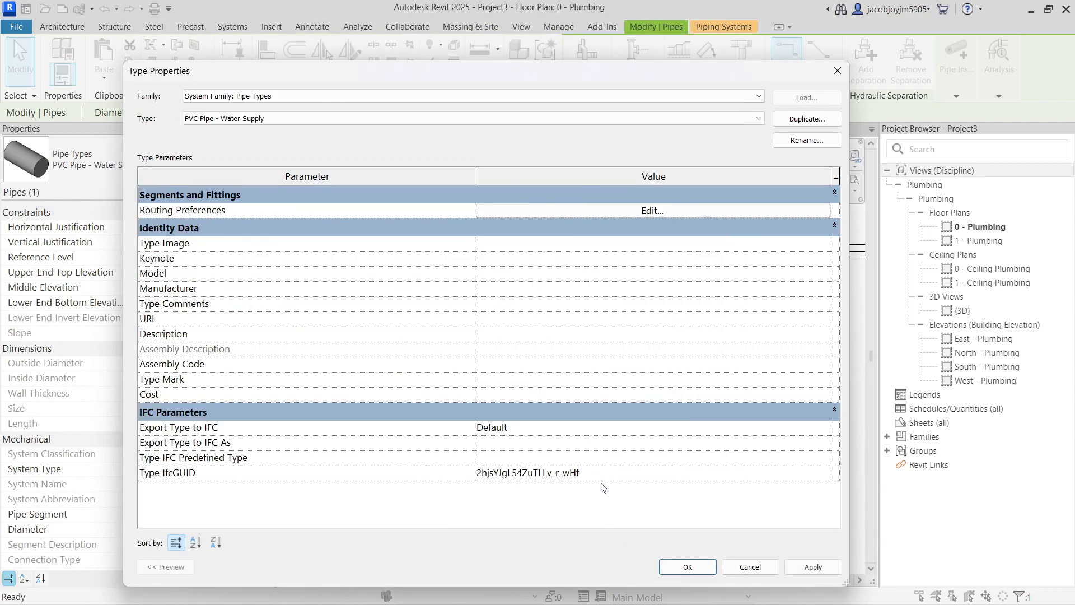
{"action": "left_click", "coordinate": [688, 567]}
{"action": "left_click", "coordinate": [500, 281]}
{"action": "left_click", "coordinate": [406, 284]}
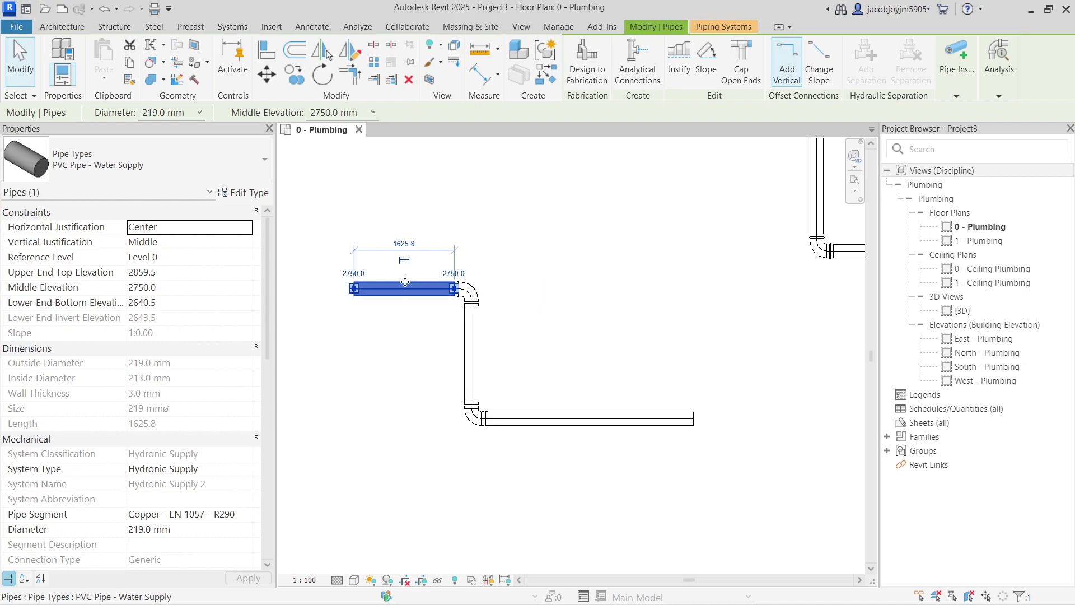
{"action": "middle_click_drag", "start_coordinate": [432, 283], "coordinate": [543, 305]}
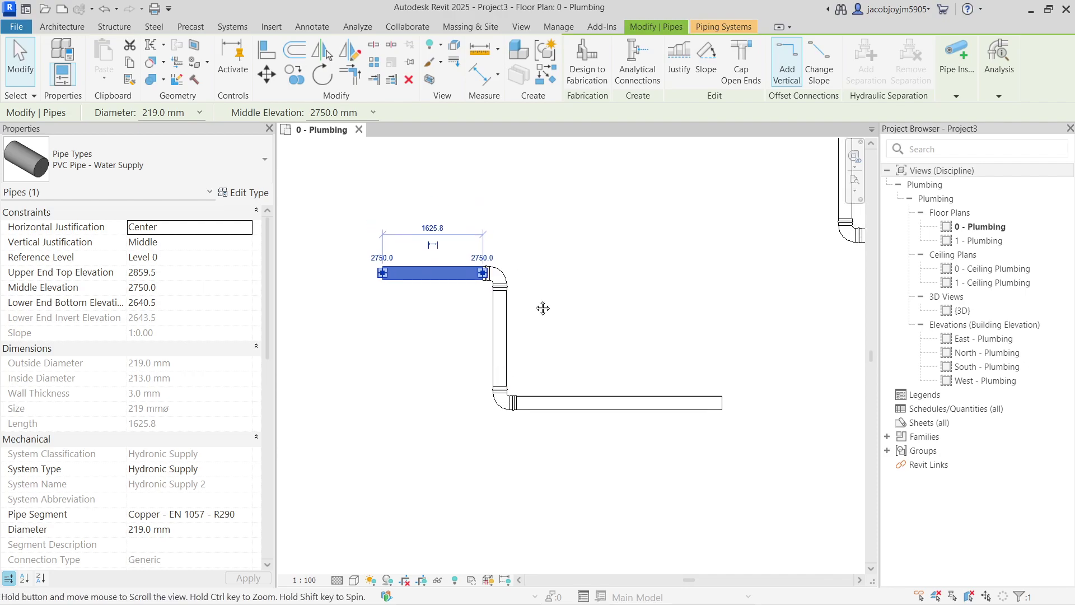
{"action": "middle_click_drag", "start_coordinate": [537, 241], "coordinate": [585, 302]}
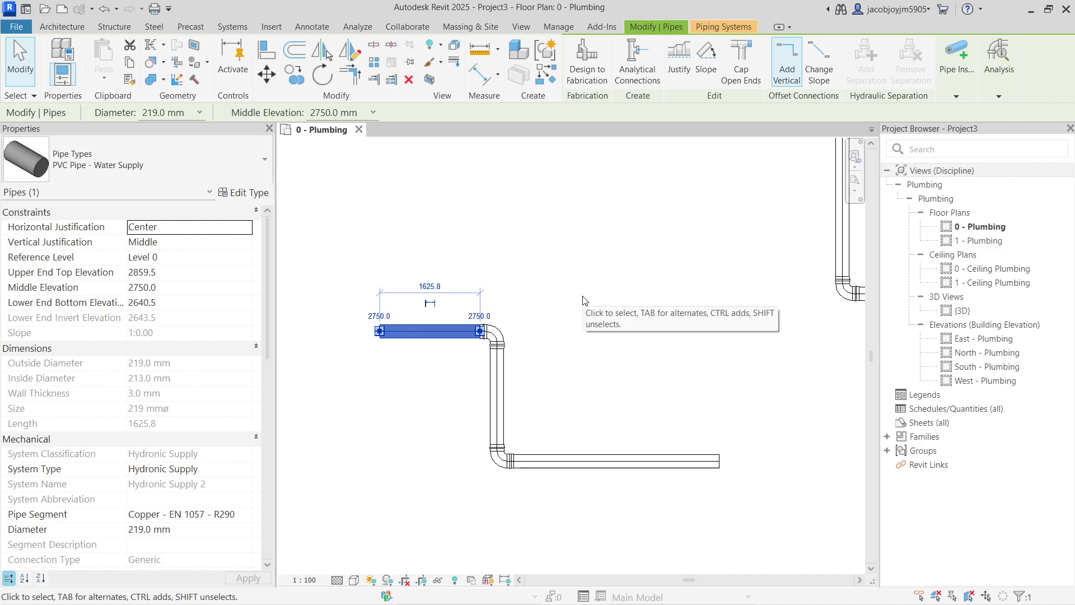
{"action": "left_click", "coordinate": [550, 355]}
{"action": "scroll", "coordinate": [550, 355], "scroll_direction": "down", "scroll_amount": 3}
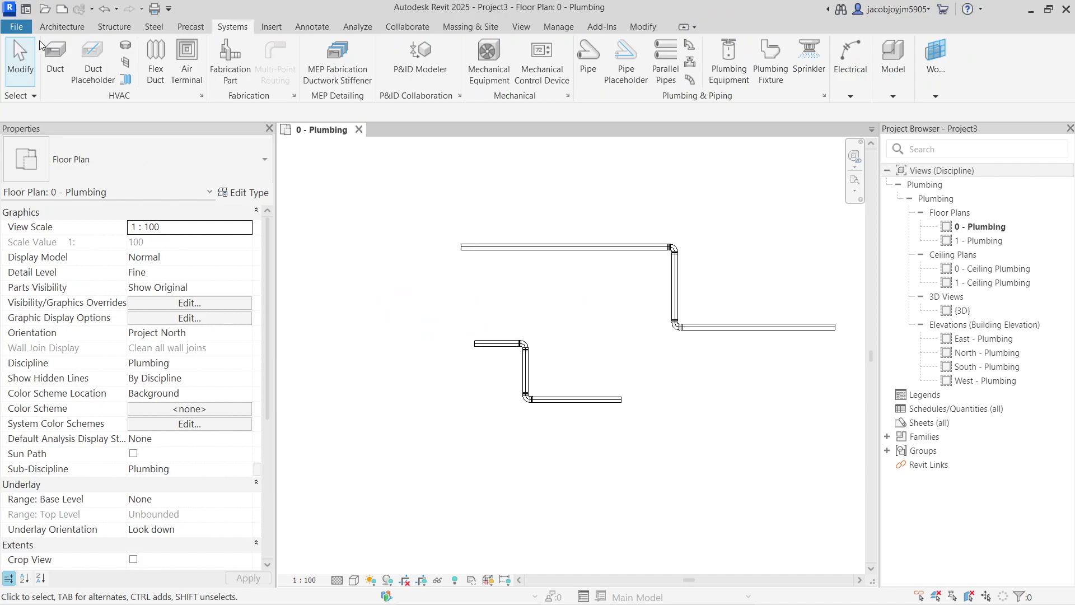
Close the Project3 file without saving its changes
{"action": "left_click", "coordinate": [18, 28]}
{"action": "left_click", "coordinate": [56, 344]}
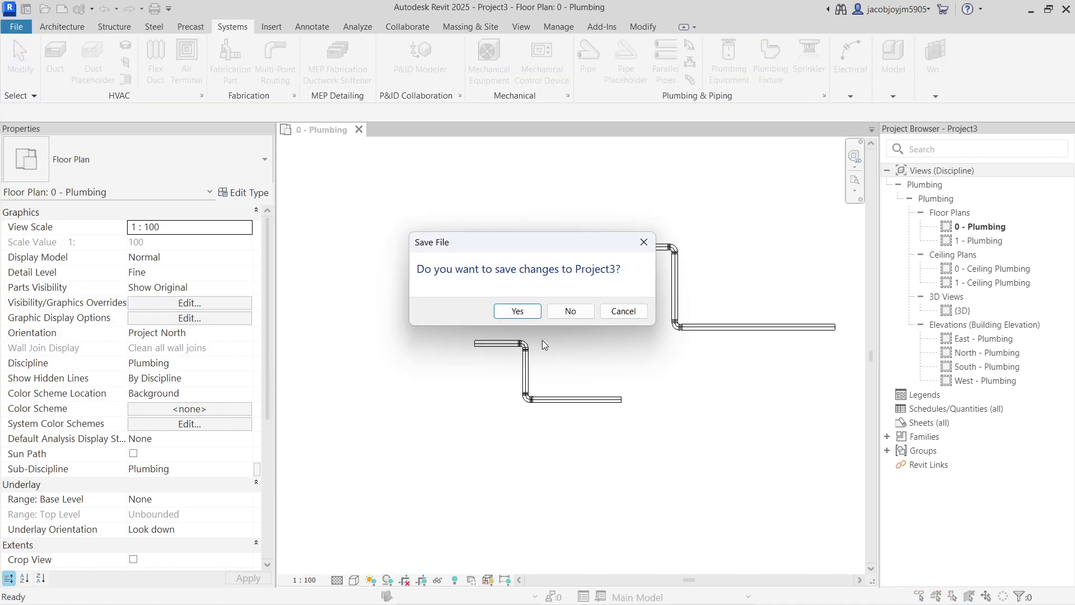
{"action": "left_click", "coordinate": [586, 311]}
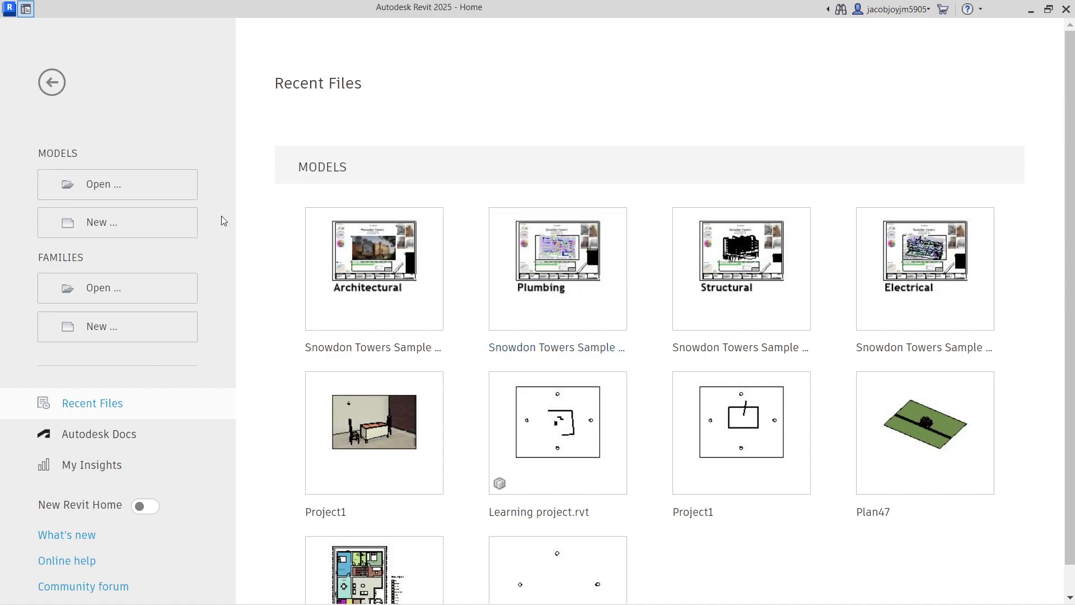
Create a new project without a template, using the metric system of measurement
{"action": "left_click", "coordinate": [127, 235]}
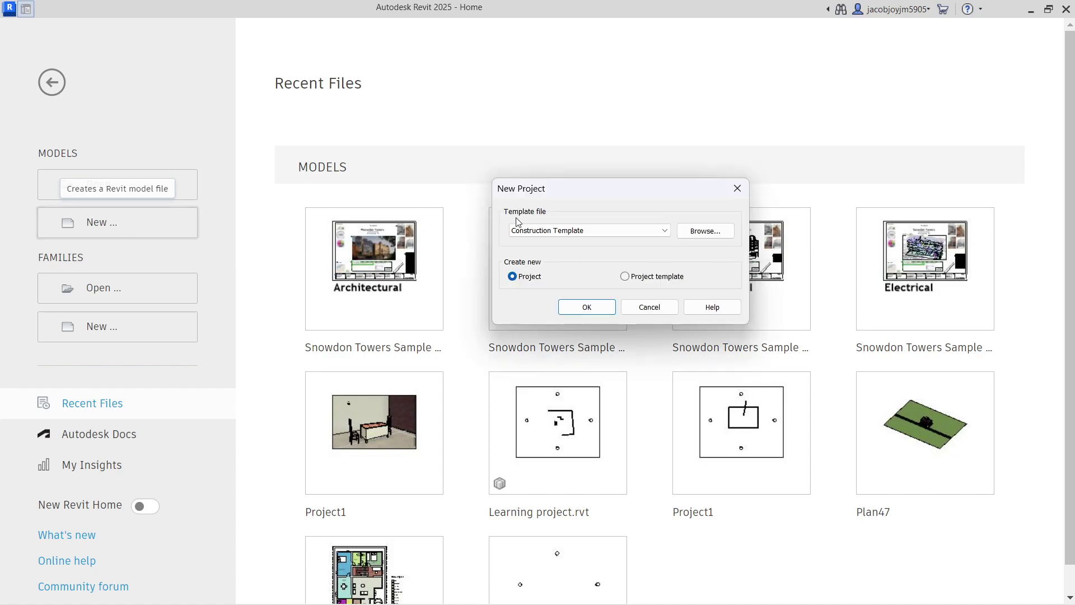
{"action": "left_click", "coordinate": [551, 231]}
{"action": "left_click", "coordinate": [541, 242]}
{"action": "left_click", "coordinate": [599, 307]}
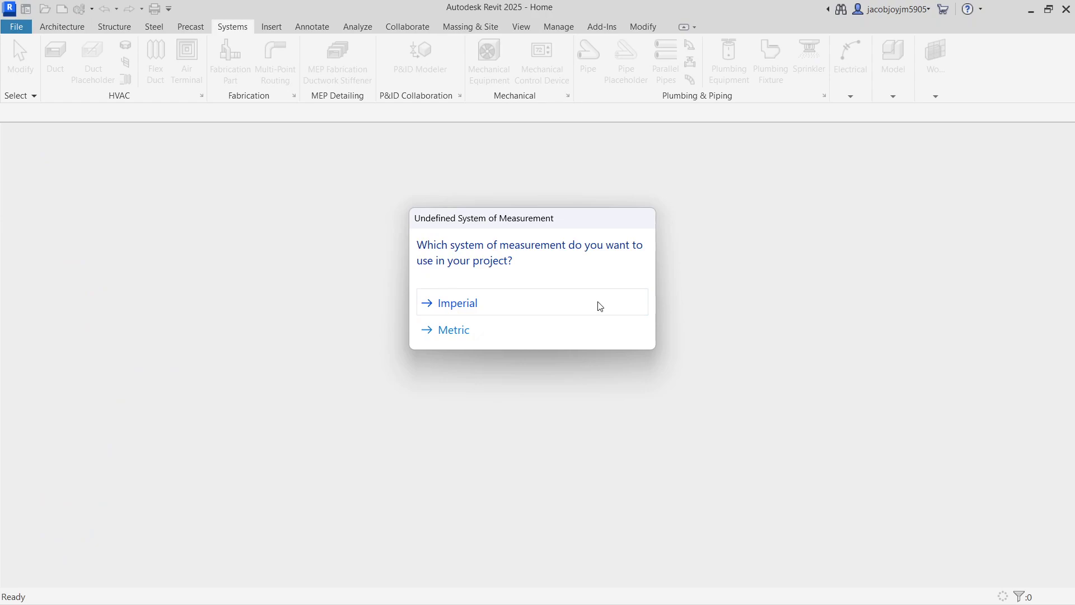
{"action": "left_click", "coordinate": [480, 331]}
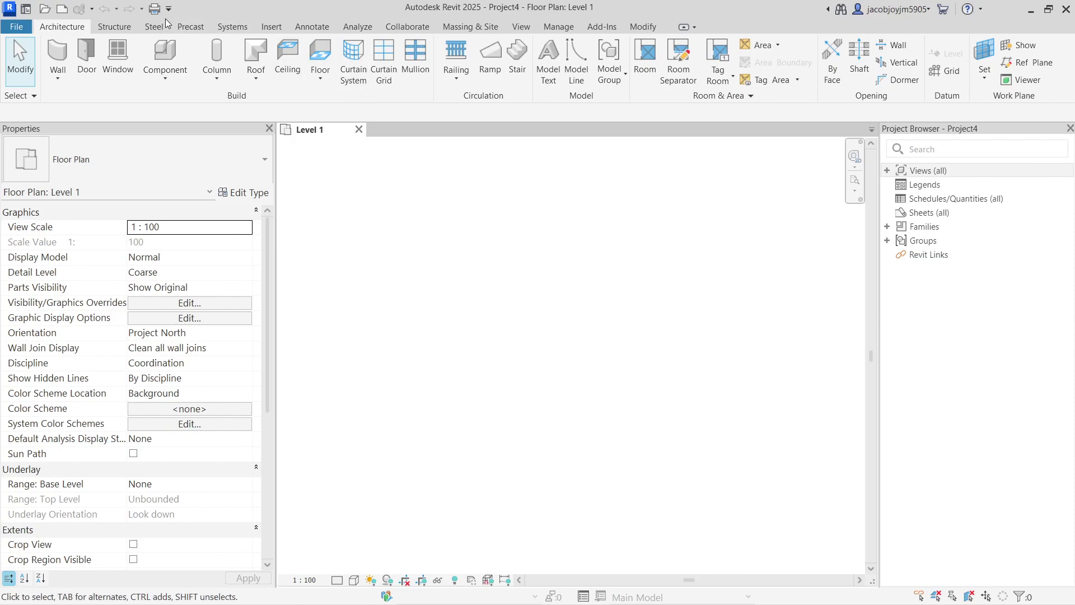
Draw a short horizontal pipe of 250 mm diameter in the Level 1 floor plan
{"action": "left_click", "coordinate": [231, 28]}
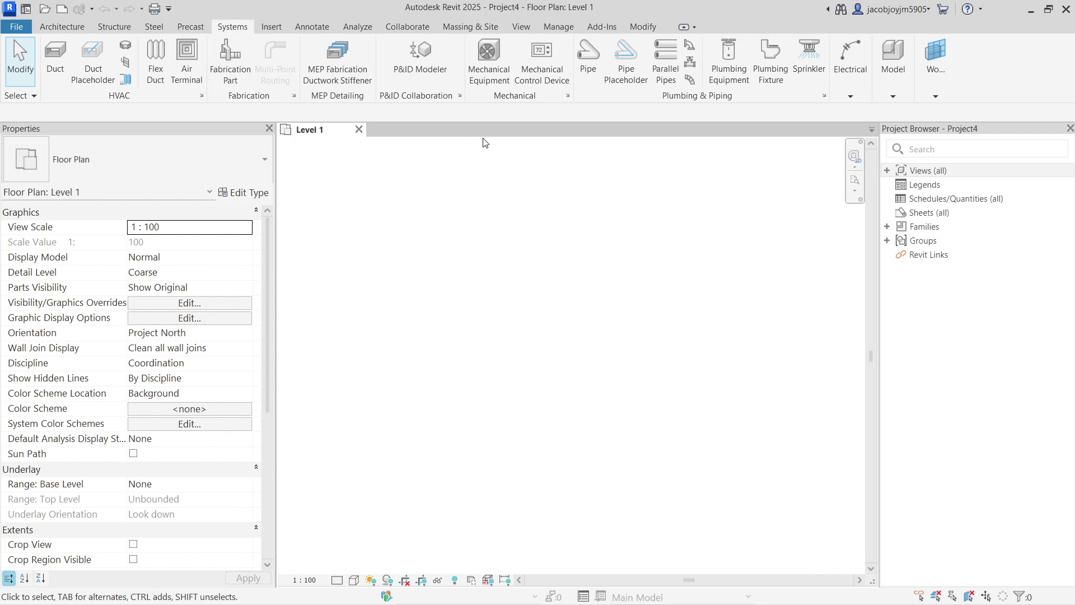
{"action": "left_click", "coordinate": [597, 73]}
{"action": "left_click", "coordinate": [439, 310]}
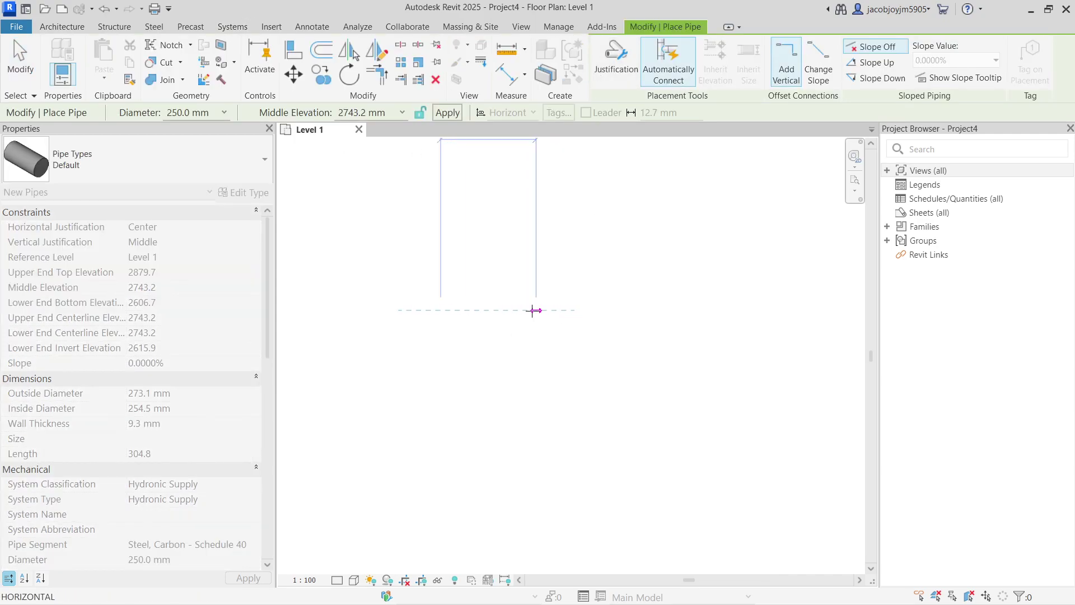
{"action": "left_click", "coordinate": [535, 310]}
{"action": "key", "text": "Escape"}
{"action": "key", "text": "Escape"}
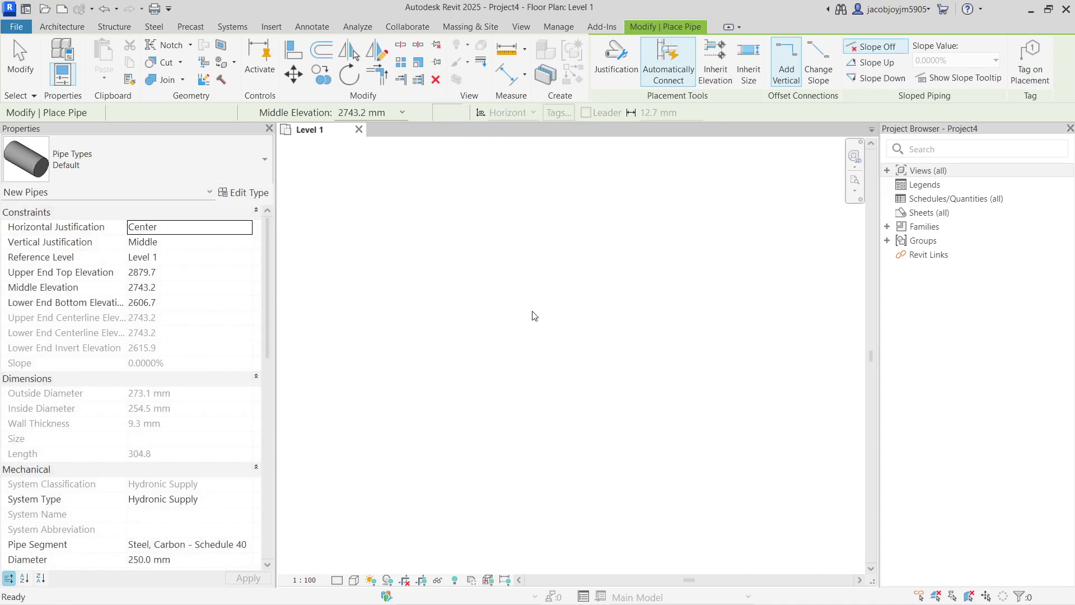
Set the Level 1 view range to an Unlimited top and a 22000 cut plane offset, and switch the view to Fine detail
{"action": "scroll", "coordinate": [245, 437], "scroll_direction": "down", "scroll_amount": 2}
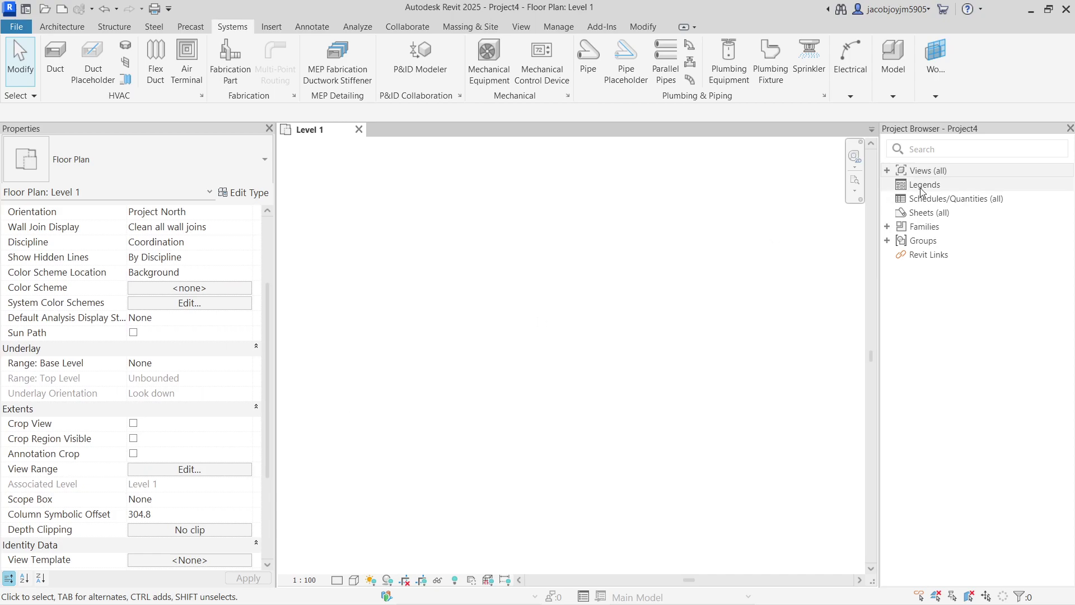
{"action": "left_click", "coordinate": [887, 170]}
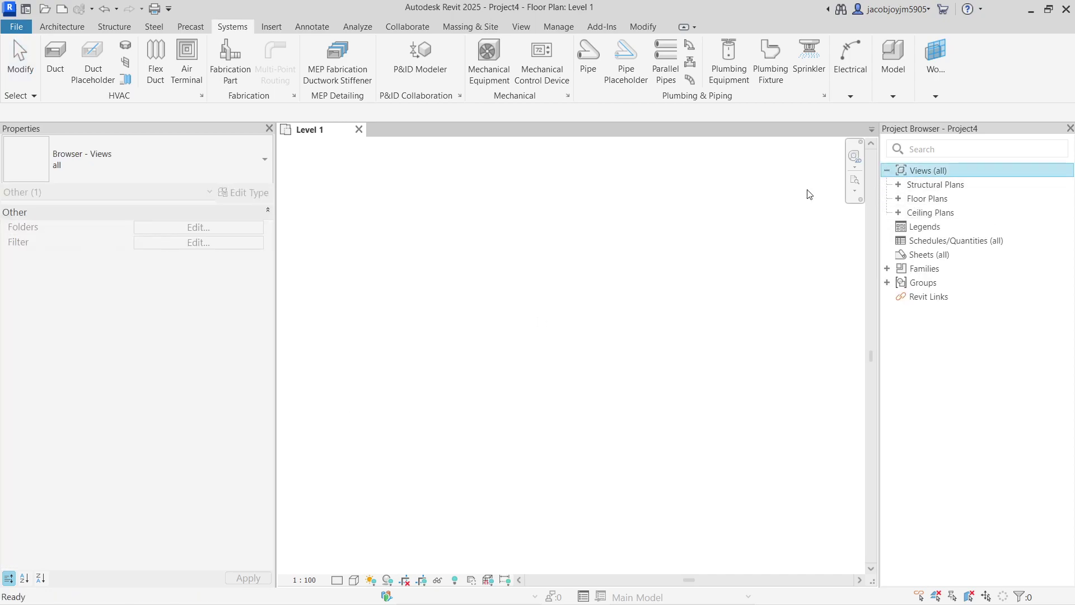
{"action": "left_click", "coordinate": [583, 258]}
{"action": "scroll", "coordinate": [199, 392], "scroll_direction": "down", "scroll_amount": 3}
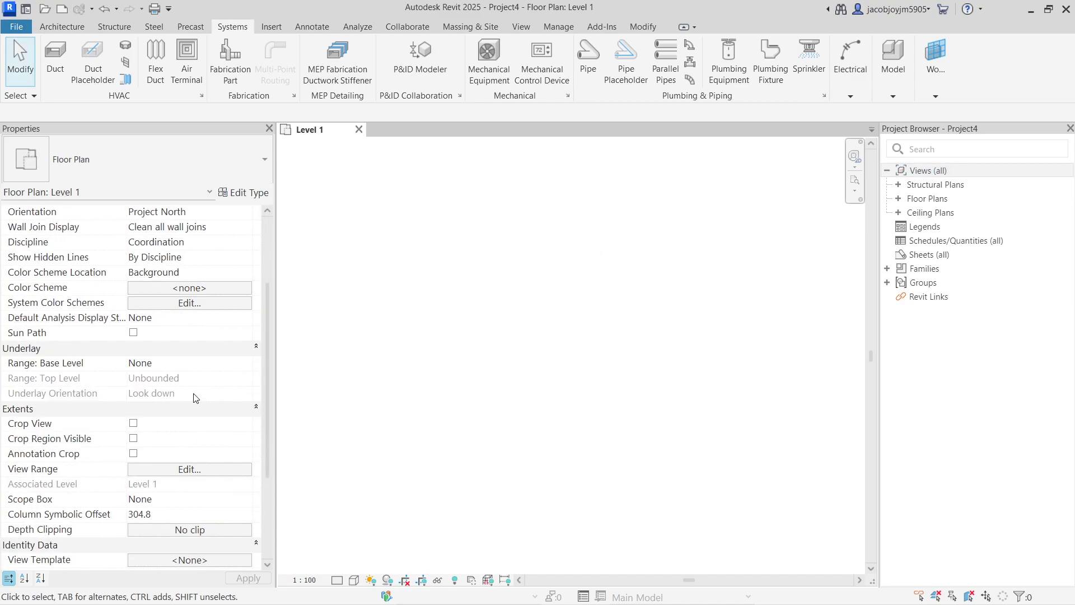
{"action": "left_click", "coordinate": [205, 472]}
{"action": "left_click", "coordinate": [720, 253]}
{"action": "left_click", "coordinate": [707, 281]}
{"action": "left_click_drag", "start_coordinate": [856, 274], "coordinate": [813, 280]}
{"action": "type", "text": "22000"}
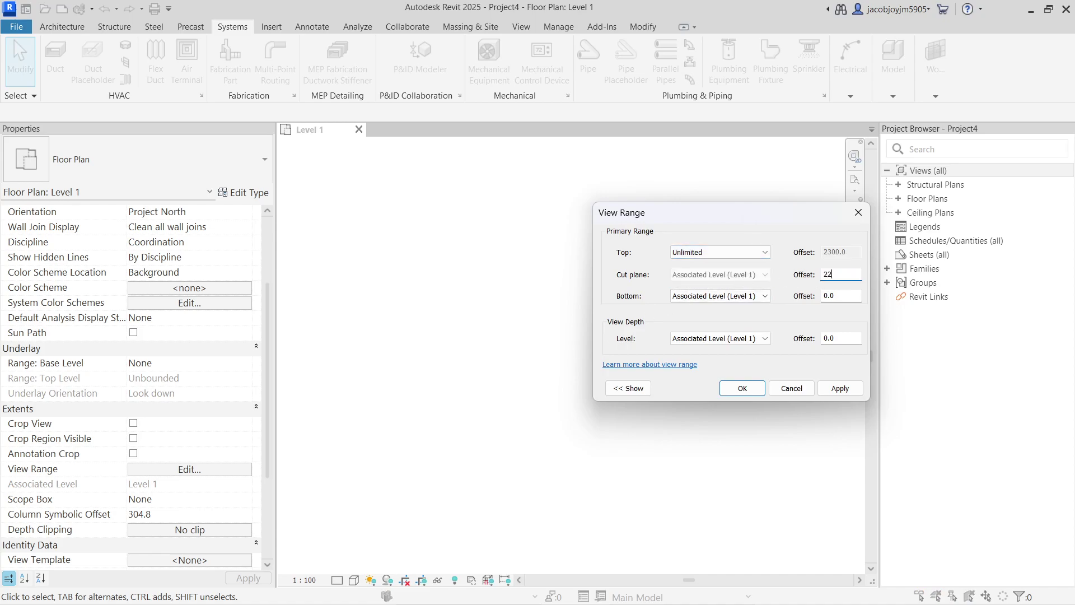
{"action": "left_click", "coordinate": [743, 388]}
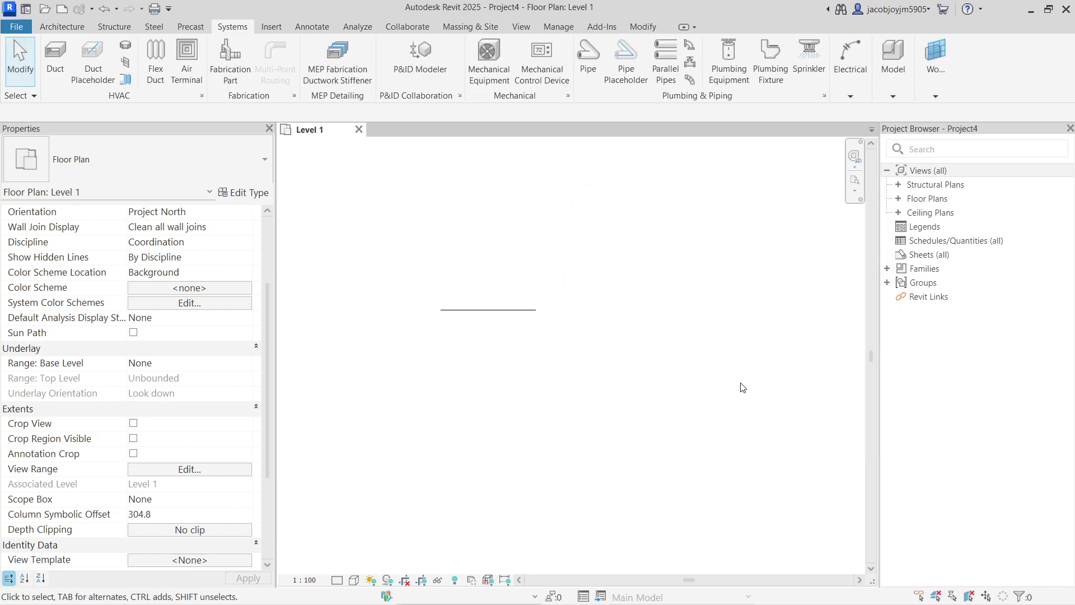
{"action": "left_click", "coordinate": [337, 580]}
{"action": "left_click", "coordinate": [348, 562]}
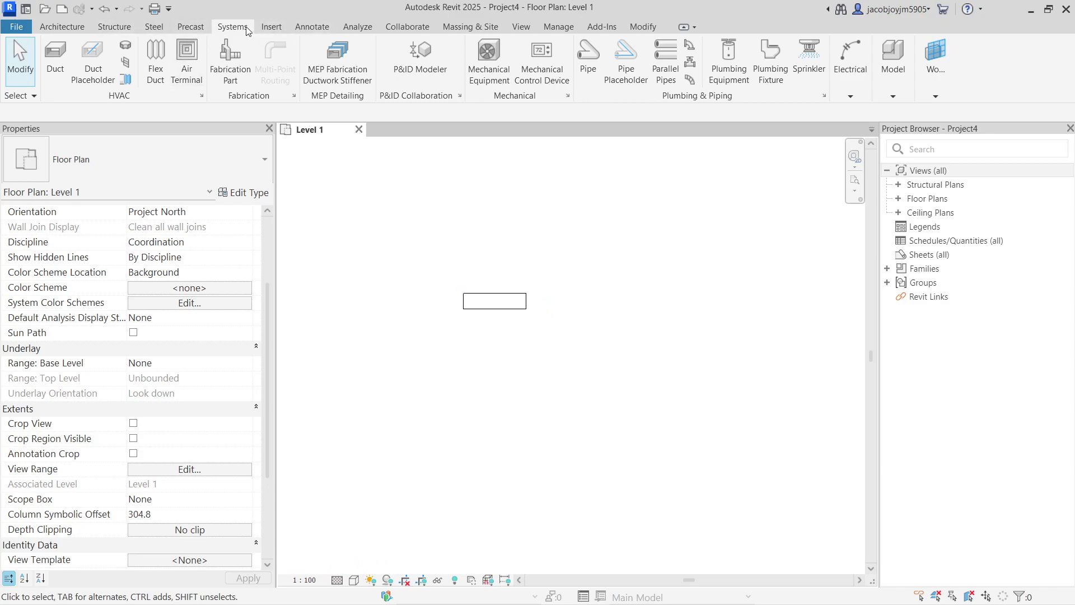
Draw a second horizontal pipe, 2600 mm long and 250 mm in diameter, just below the first one
{"action": "left_click", "coordinate": [589, 63]}
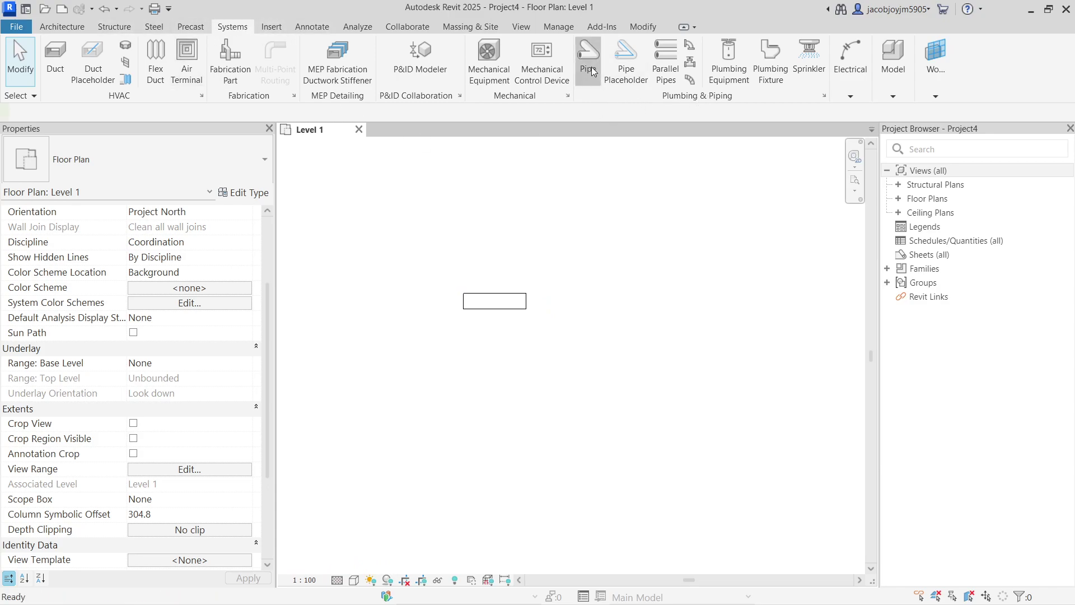
{"action": "left_click", "coordinate": [479, 290]}
{"action": "left_click", "coordinate": [574, 291]}
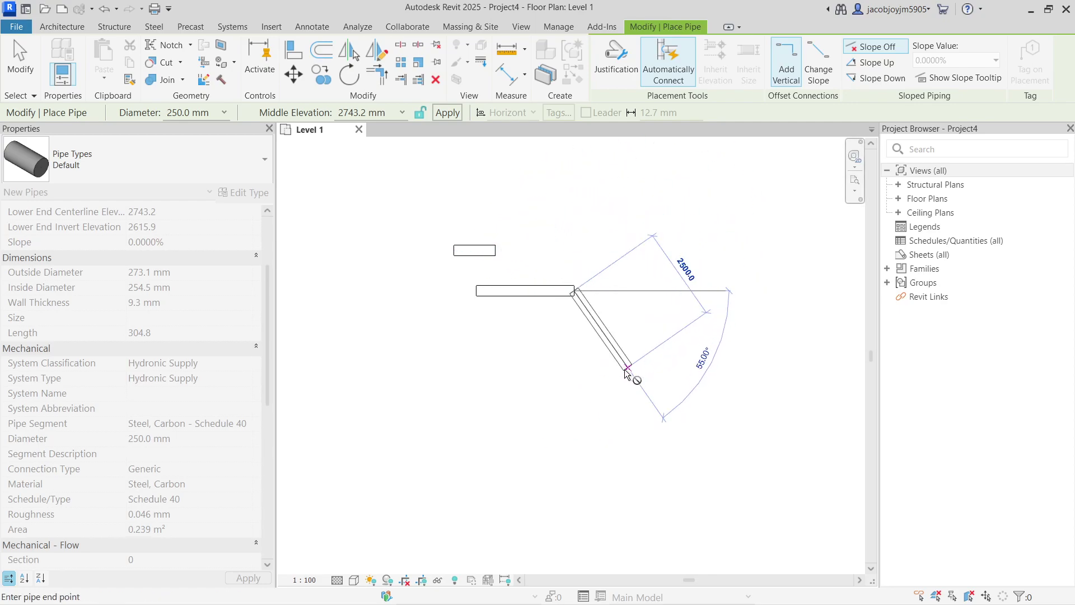
{"action": "key", "text": "Escape"}
{"action": "key", "text": "Escape"}
Check the pipe types available for the 2600 mm pipe and inspect the Default type's routing preferences
{"action": "left_click", "coordinate": [525, 291]}
{"action": "left_click", "coordinate": [183, 156]}
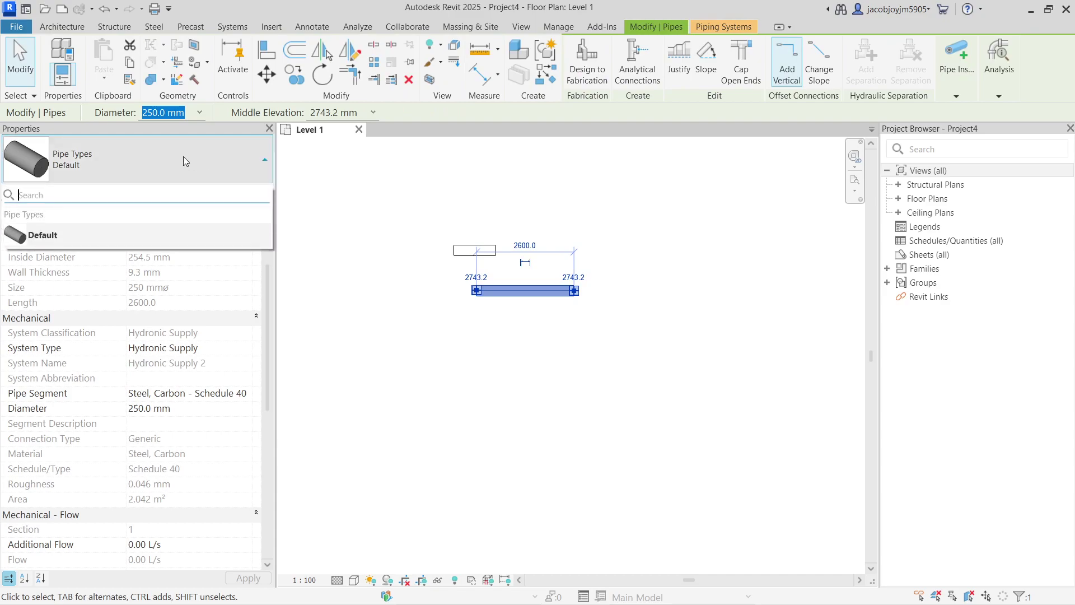
{"action": "left_click", "coordinate": [183, 156]}
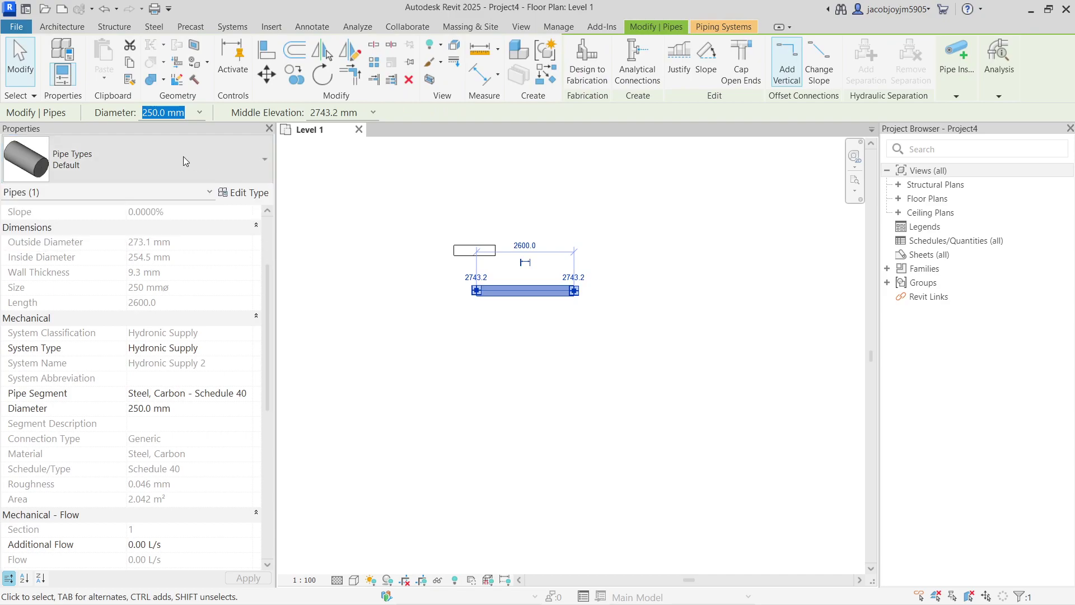
{"action": "left_click", "coordinate": [247, 194]}
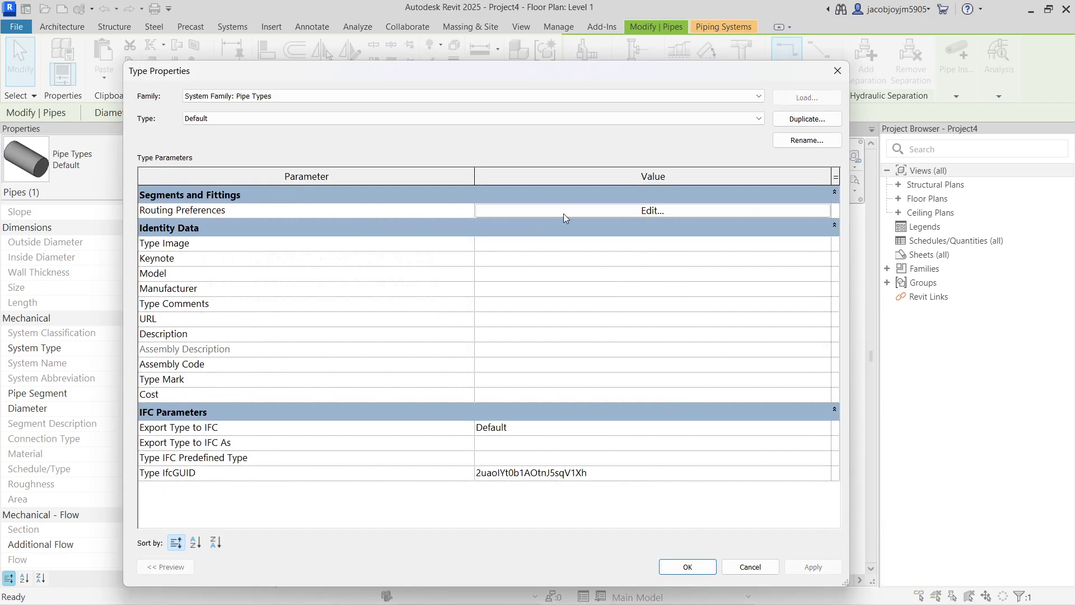
{"action": "left_click", "coordinate": [562, 213]}
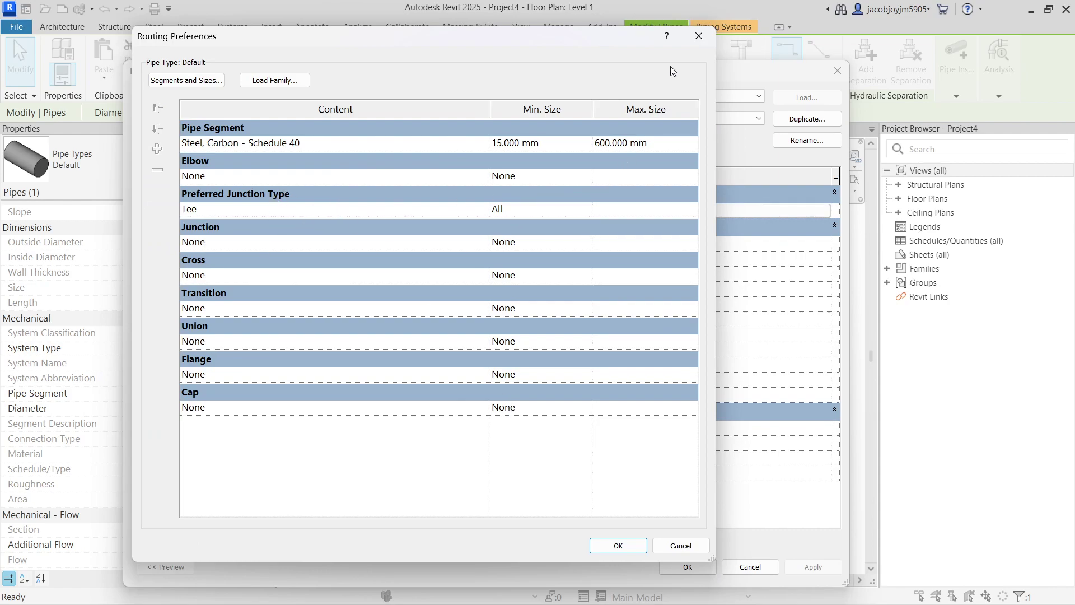
{"action": "left_click", "coordinate": [695, 44]}
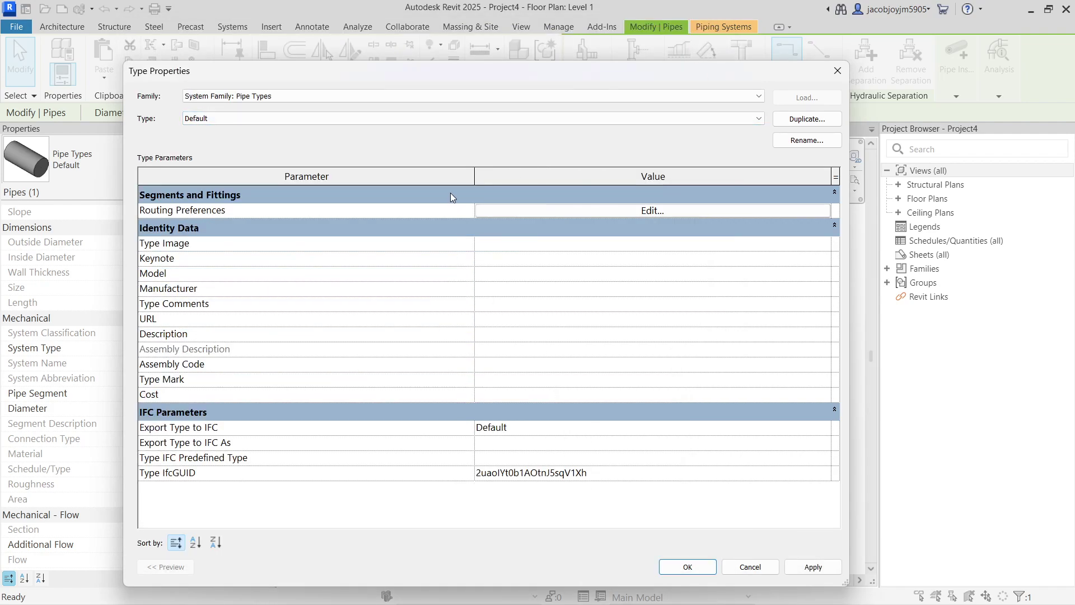
Examine the size catalogs of the Copper - A and Polyvinyl Chloride, Rigid - Schedule 40 segments through the Default type's routing preferences
{"action": "left_click", "coordinate": [564, 210]}
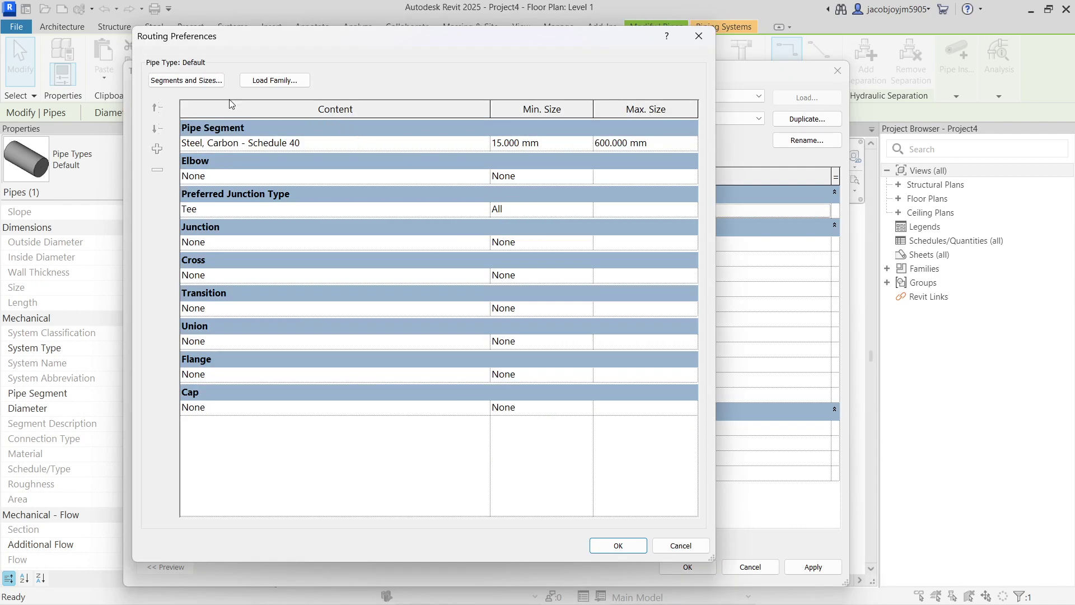
{"action": "left_click", "coordinate": [173, 82]}
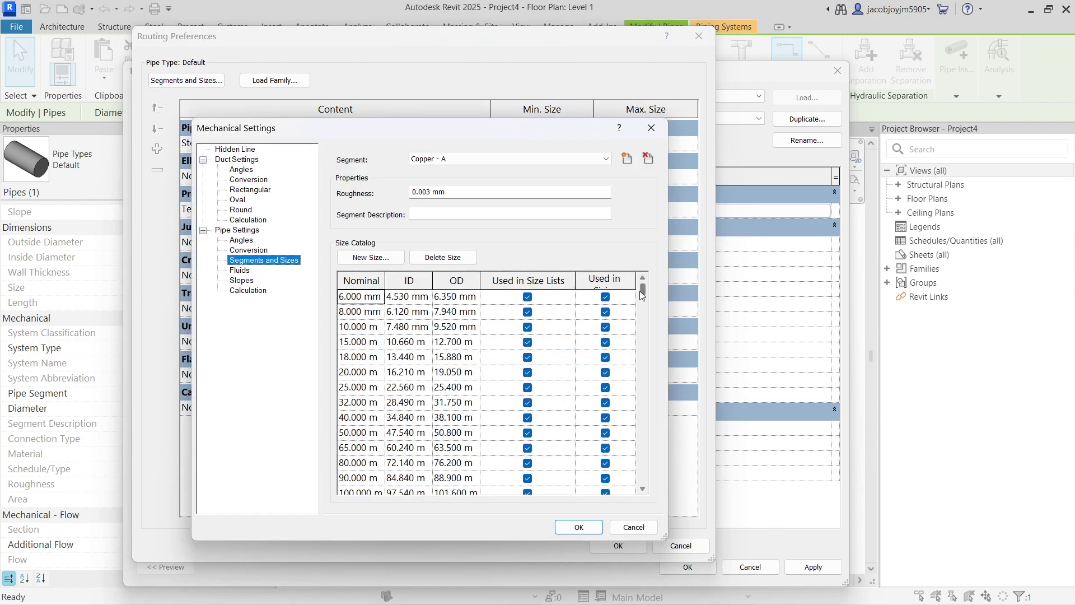
{"action": "mouse_move", "coordinate": [642, 291]}
{"action": "left_mouse_down"}
{"action": "mouse_move", "coordinate": [642, 318]}
{"action": "mouse_move", "coordinate": [644, 290]}
{"action": "left_mouse_up"}
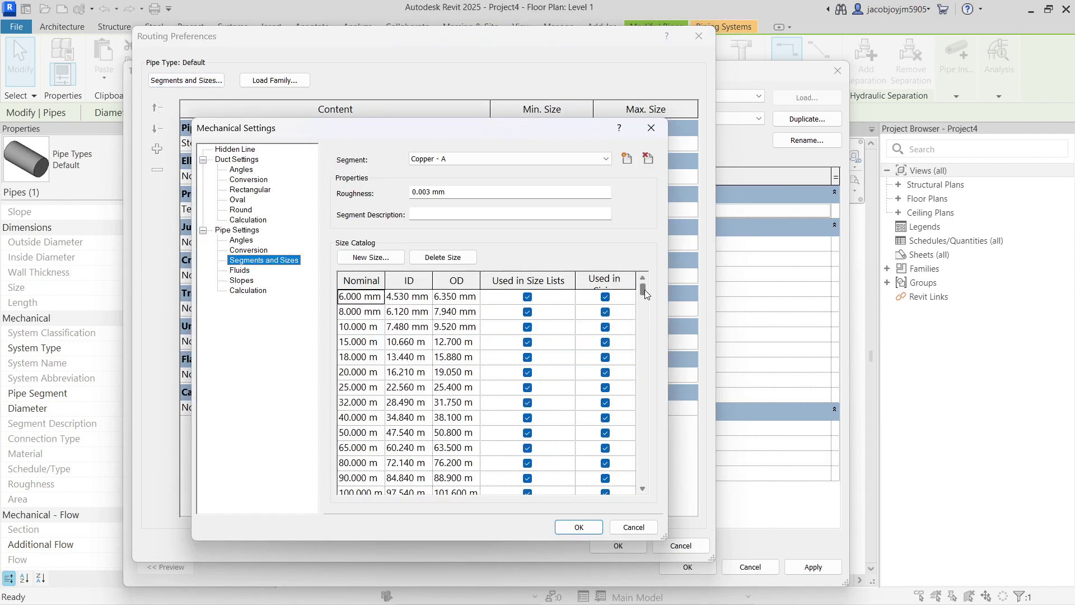
{"action": "left_click", "coordinate": [592, 164]}
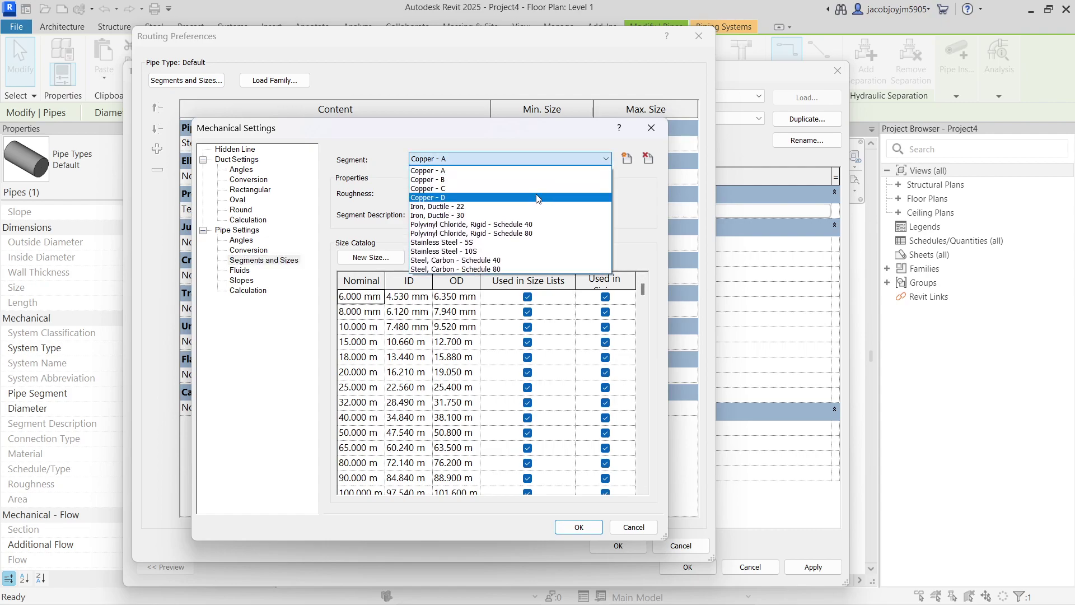
{"action": "left_click", "coordinate": [528, 225]}
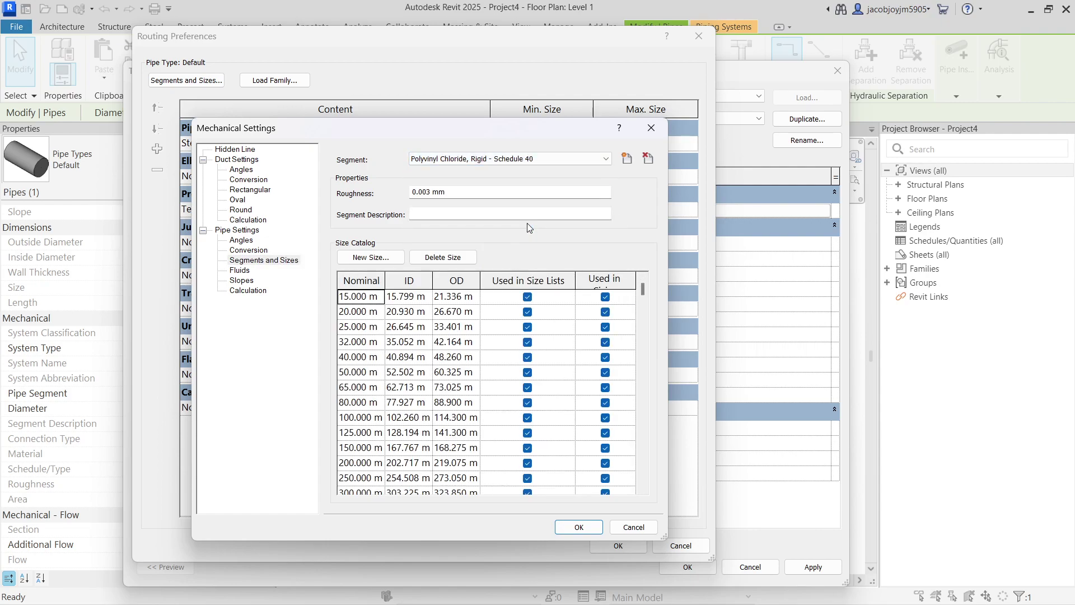
{"action": "mouse_move", "coordinate": [642, 288]}
{"action": "left_mouse_down"}
{"action": "mouse_move", "coordinate": [641, 445]}
{"action": "mouse_move", "coordinate": [646, 267]}
{"action": "left_mouse_up"}
{"action": "left_click", "coordinate": [438, 215]}
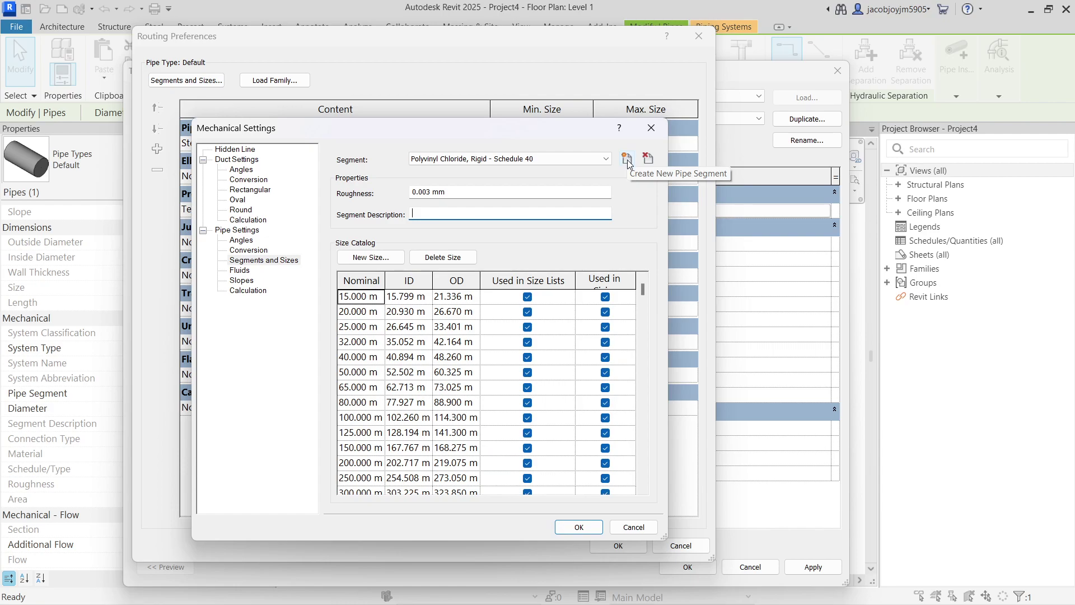
{"action": "left_click", "coordinate": [598, 527]}
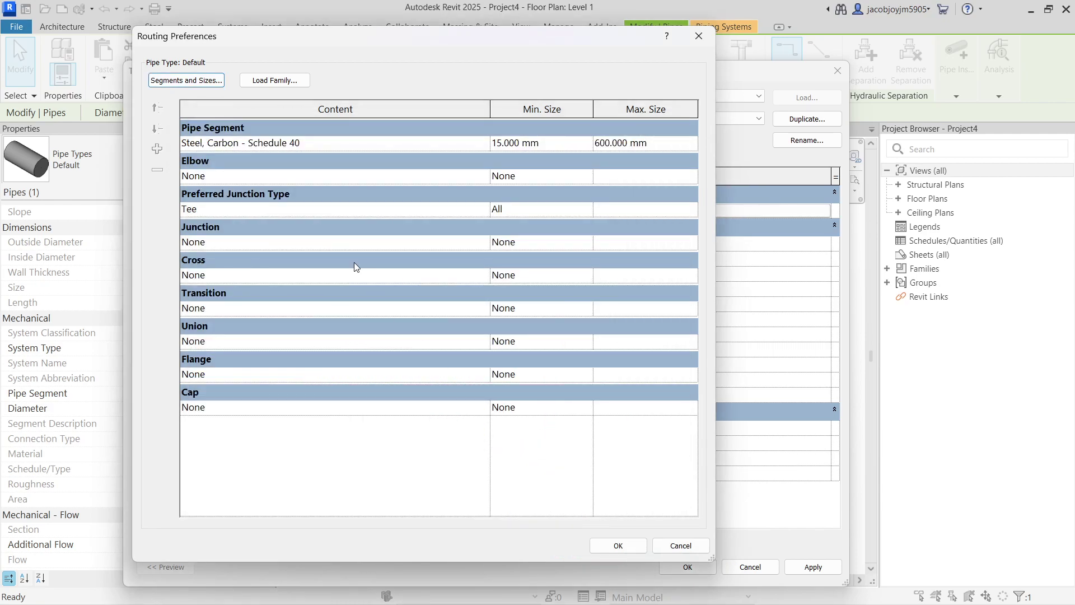
Set the Default pipe type's pipe segment to Polyvinyl Chloride, Rigid - Schedule 40 in the routing preferences
{"action": "left_click", "coordinate": [333, 144]}
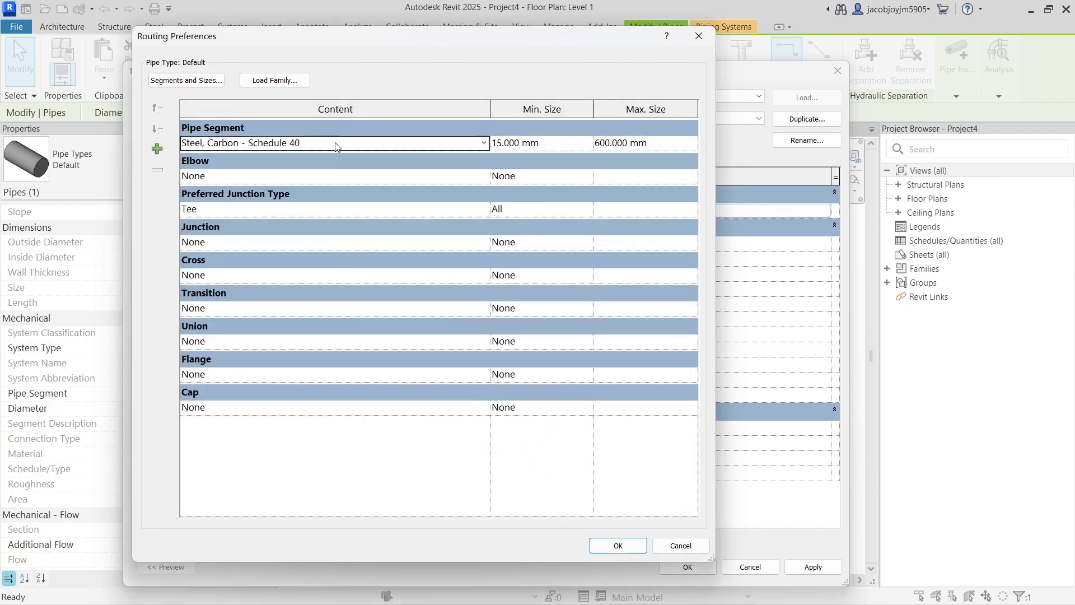
{"action": "left_click", "coordinate": [484, 144]}
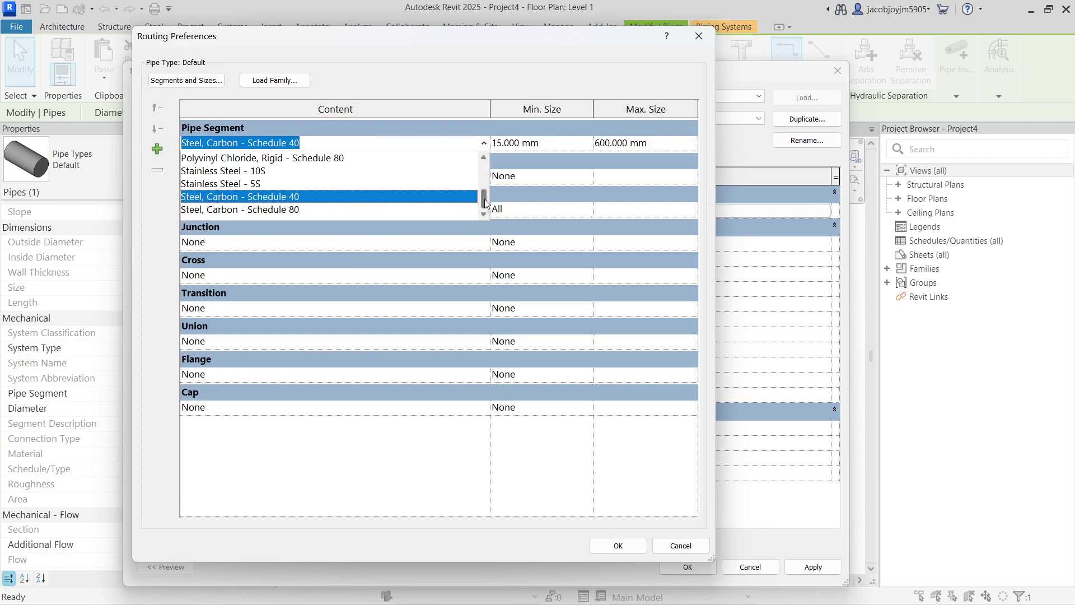
{"action": "scroll", "coordinate": [485, 202], "scroll_direction": "up", "scroll_amount": 1}
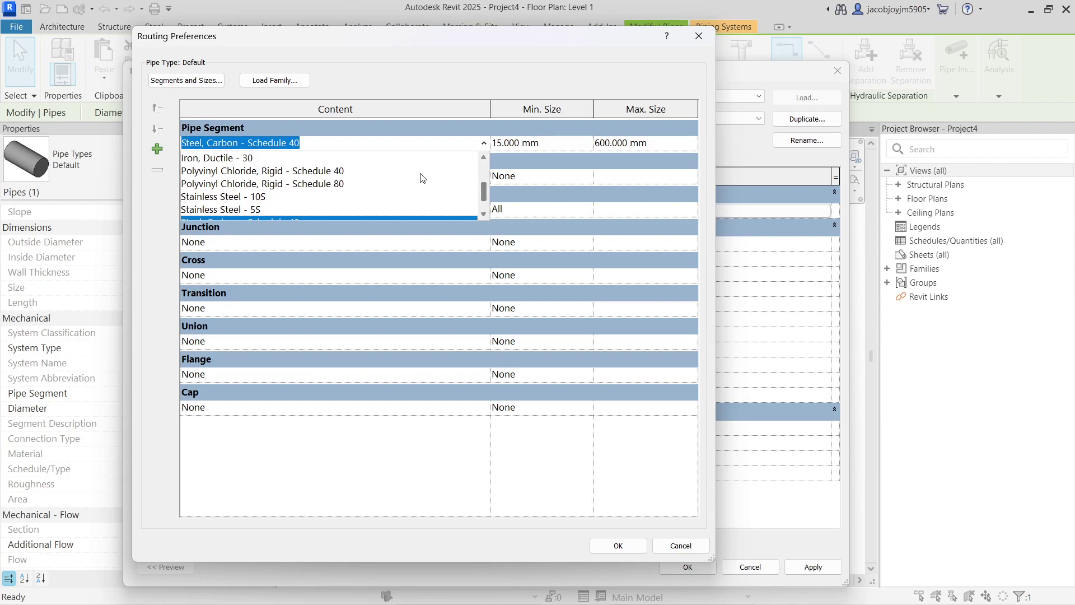
{"action": "left_click", "coordinate": [219, 171]}
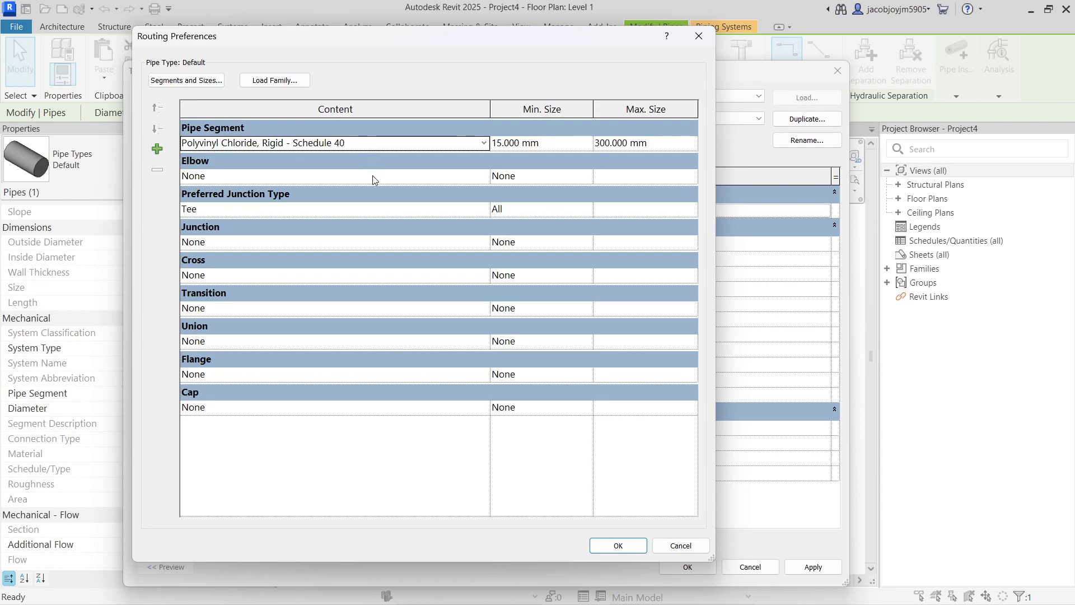
Check which elbow fittings can be chosen in the Default type's routing preferences
{"action": "left_click", "coordinate": [399, 181]}
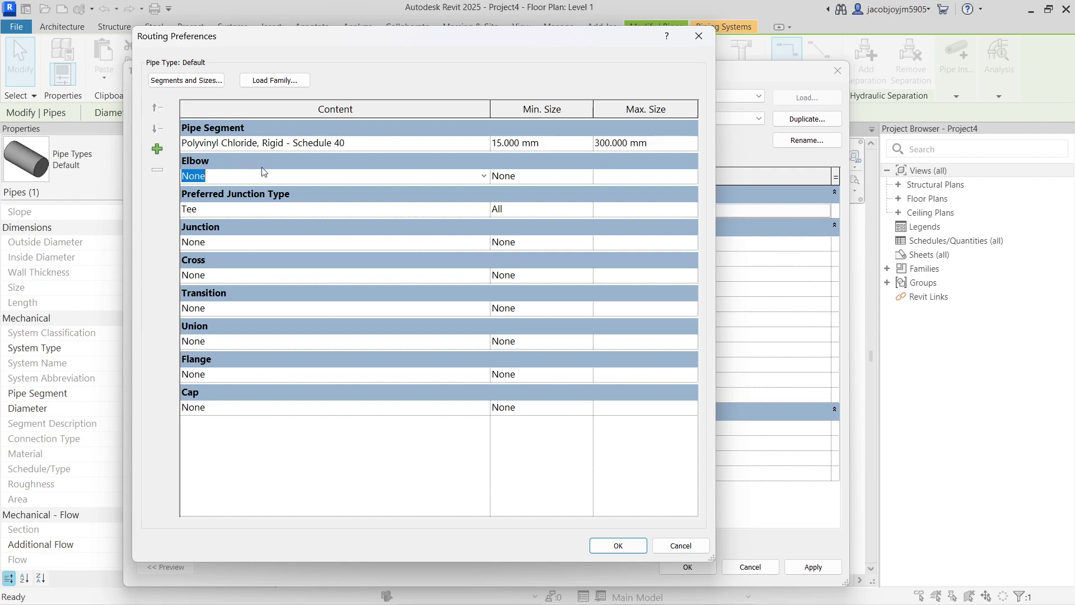
{"action": "left_click", "coordinate": [485, 177]}
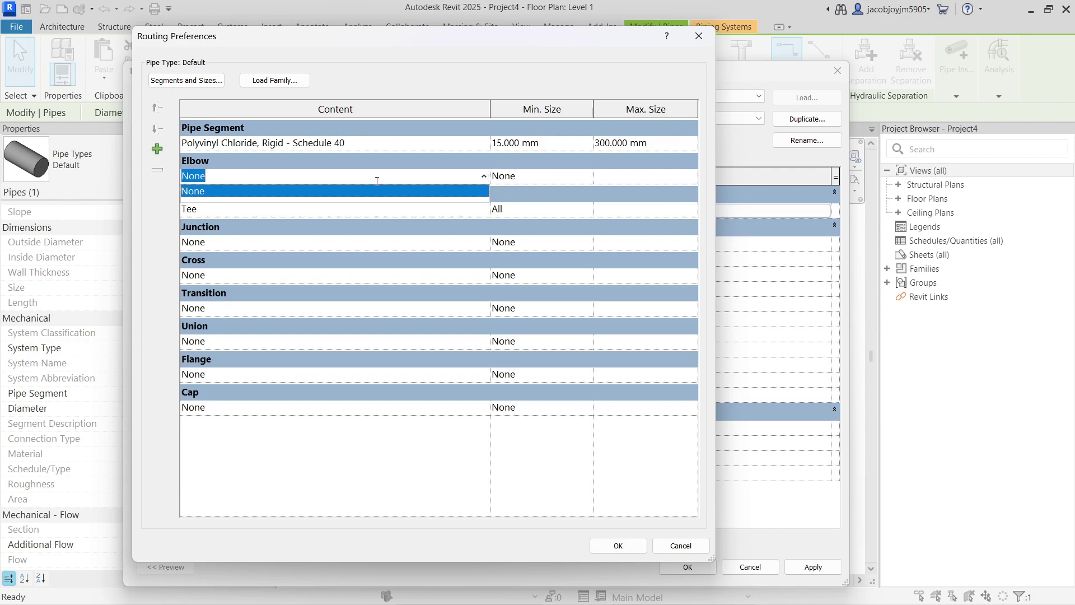
{"action": "left_click", "coordinate": [464, 169]}
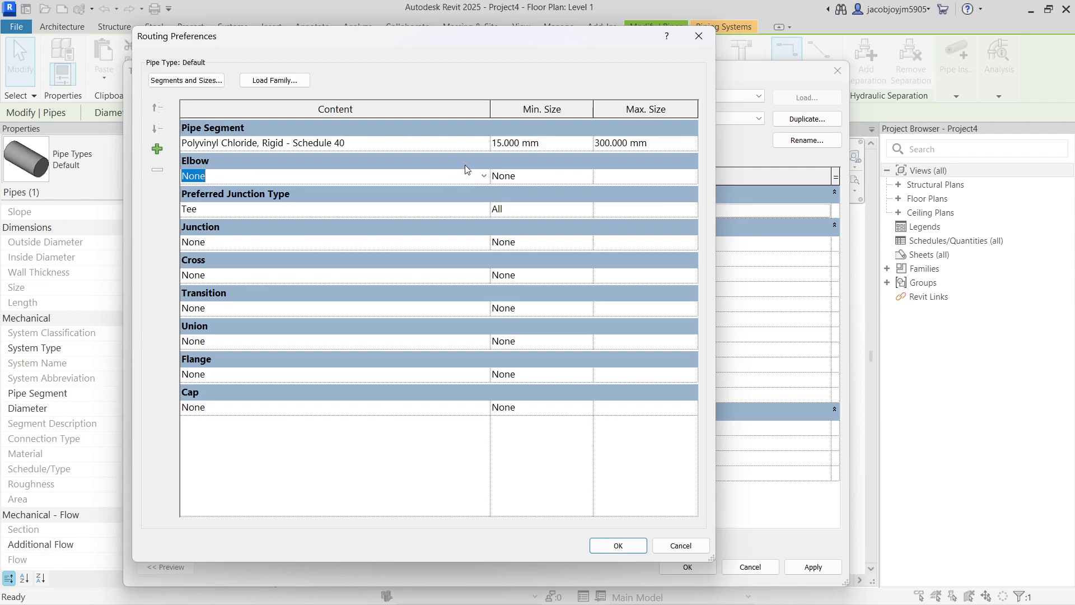
Start loading a family from the routing preferences and browse to the US folder of the English library
{"action": "left_click", "coordinate": [286, 82]}
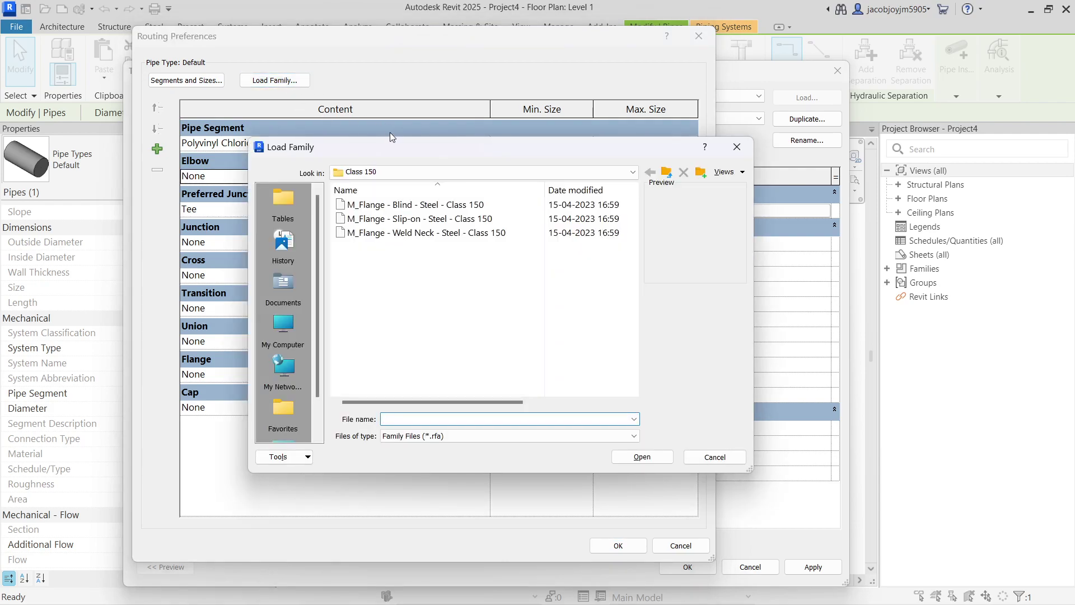
{"action": "left_click_drag", "start_coordinate": [405, 153], "coordinate": [542, 193]}
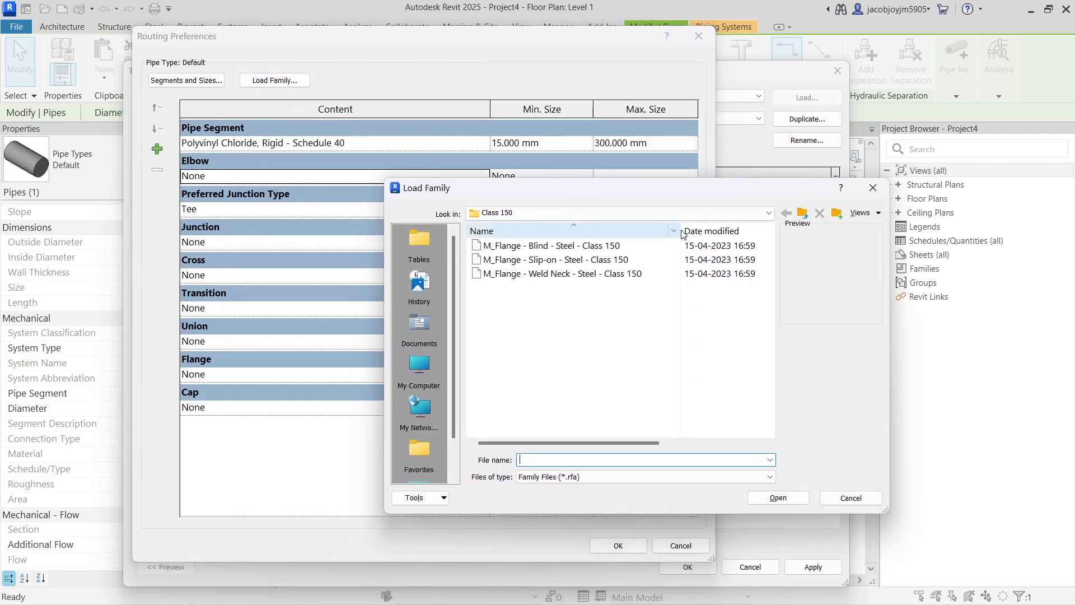
{"action": "left_click", "coordinate": [767, 214]}
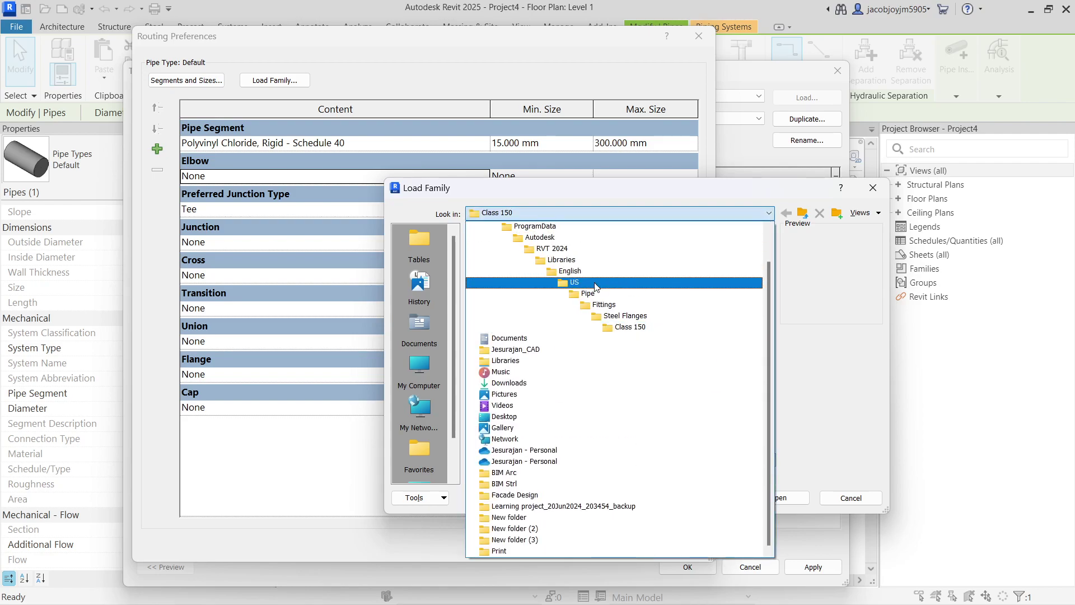
{"action": "left_click", "coordinate": [588, 259]}
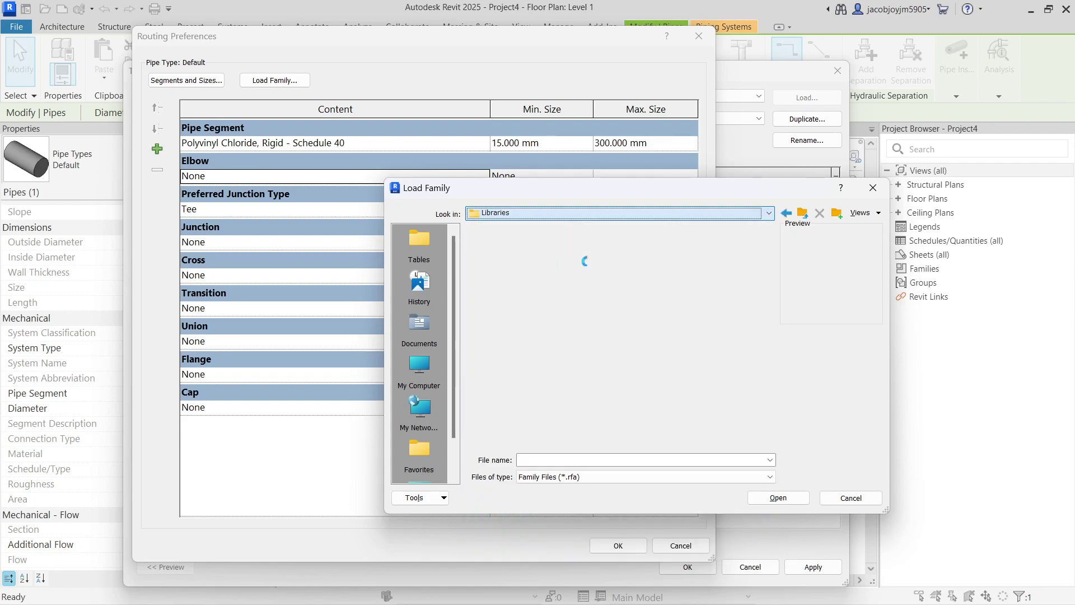
{"action": "double_click", "coordinate": [509, 274]}
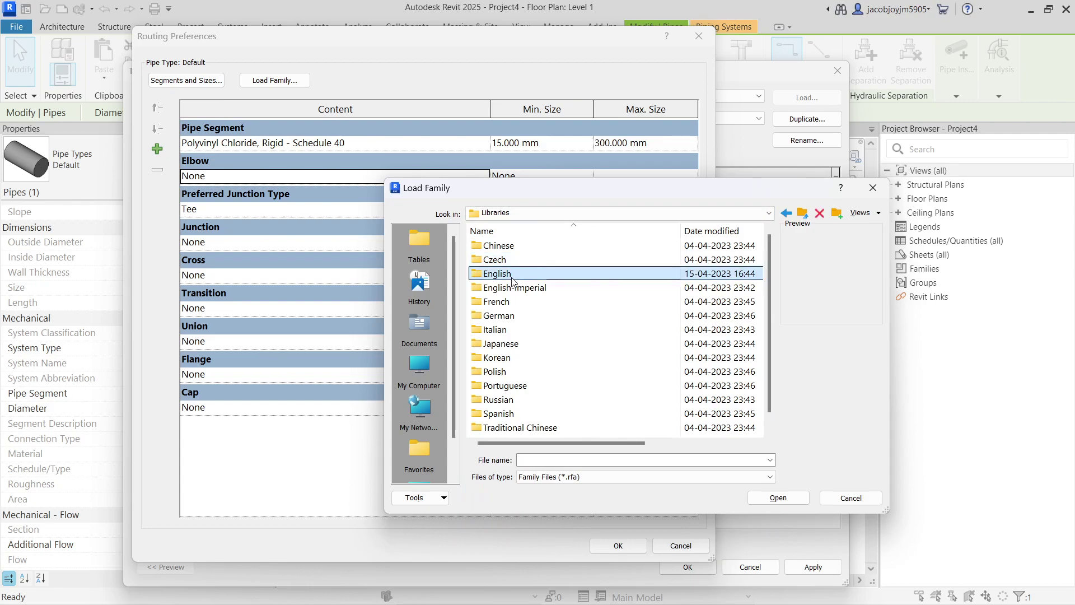
{"action": "double_click", "coordinate": [505, 260]}
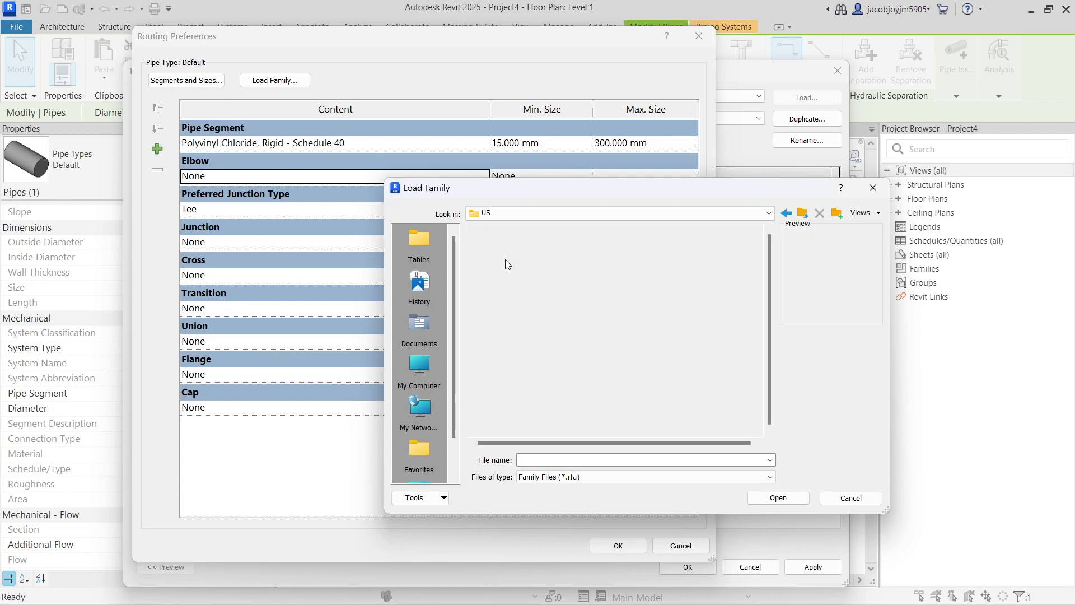
Browse from the US library folder to the Socket-Type fittings in Pipe, Fittings, PVC, Sch 40
{"action": "left_click", "coordinate": [496, 357]}
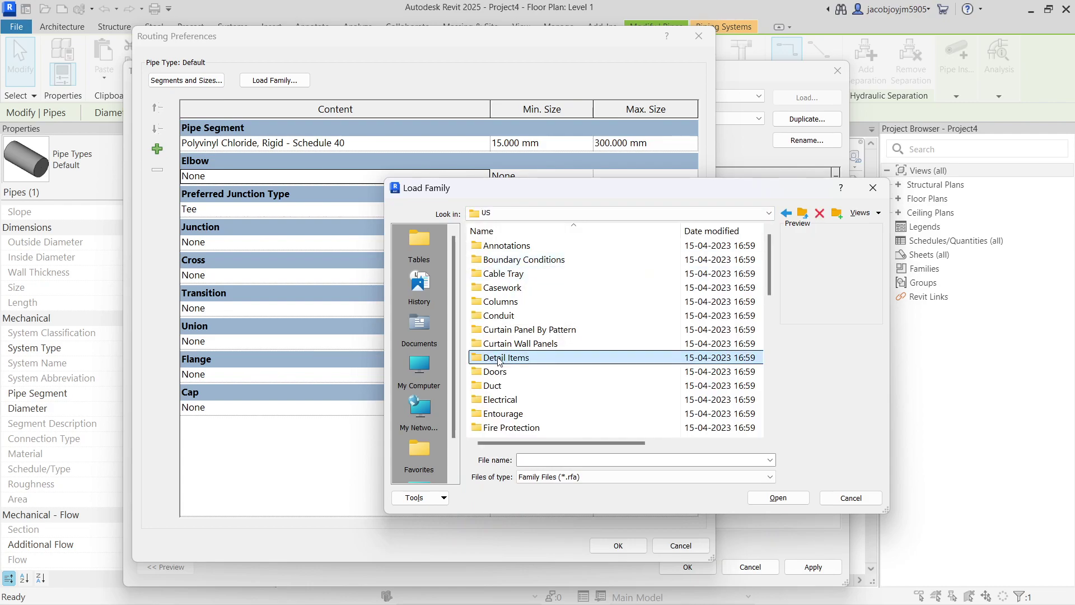
{"action": "key", "text": "p"}
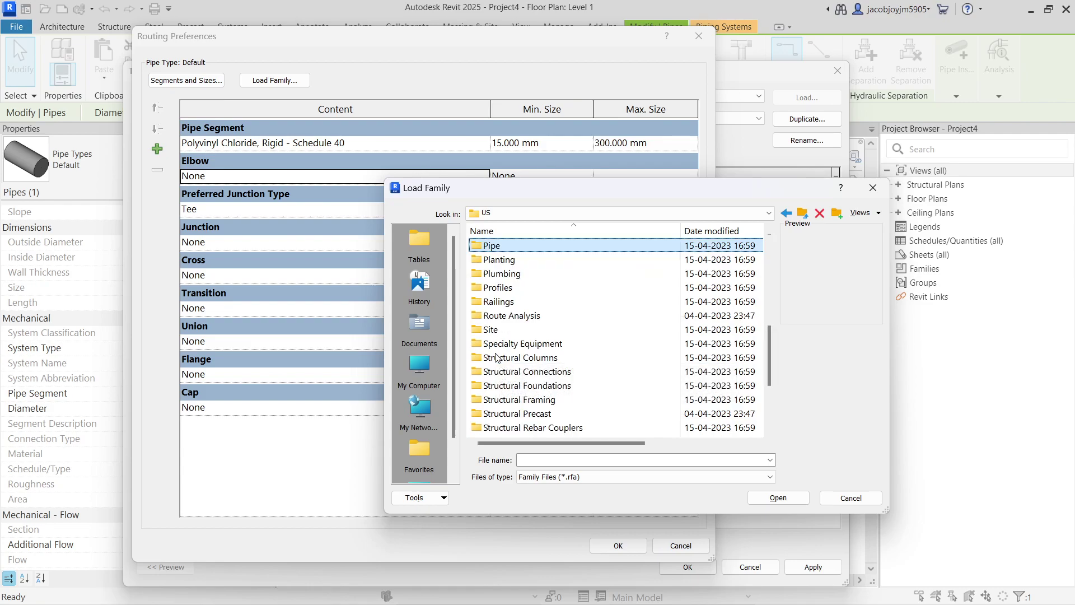
{"action": "double_click", "coordinate": [507, 247]}
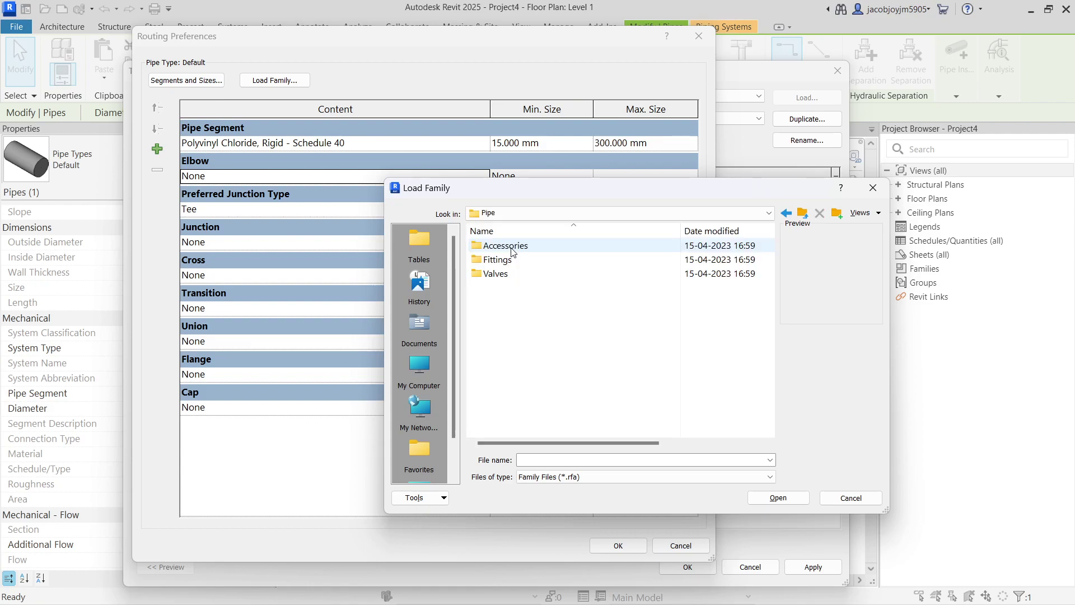
{"action": "double_click", "coordinate": [506, 260]}
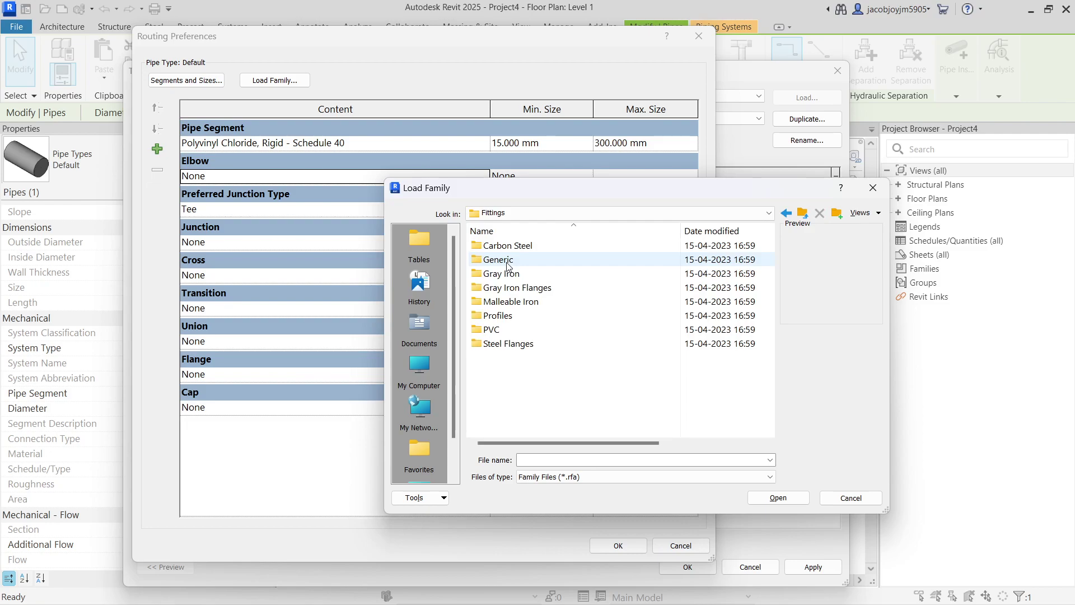
{"action": "left_click", "coordinate": [513, 333]}
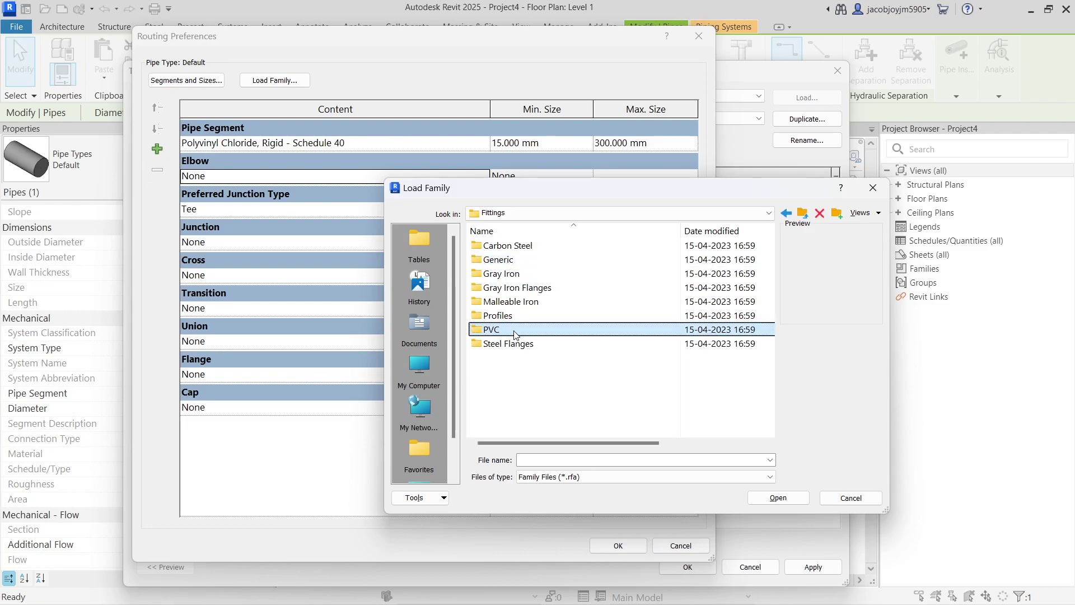
{"action": "double_click", "coordinate": [514, 333]}
{"action": "double_click", "coordinate": [512, 247]}
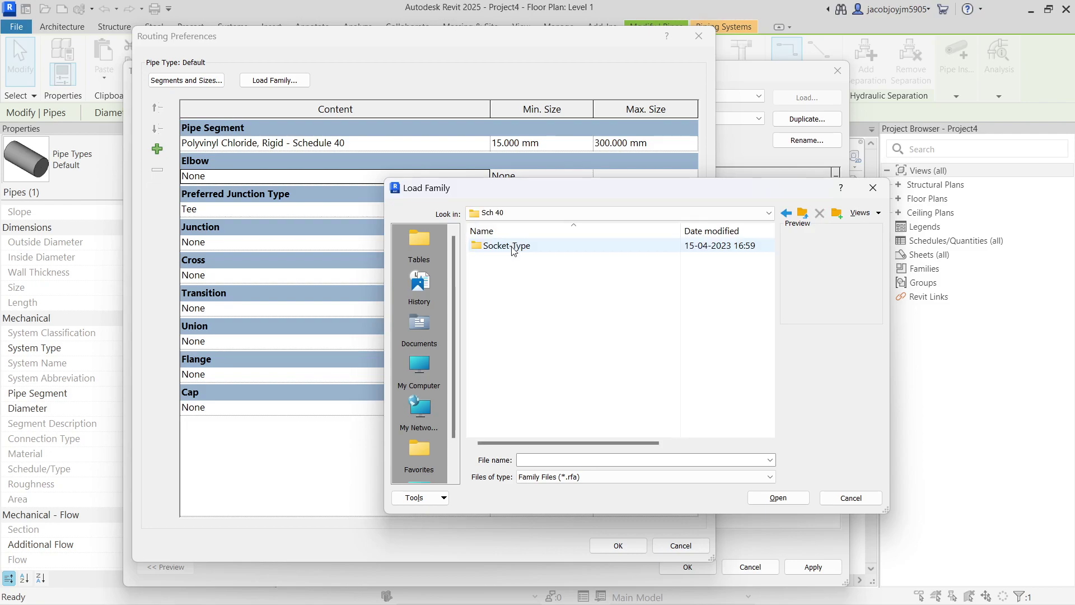
{"action": "double_click", "coordinate": [506, 246]}
Review the Socket-Type fitting families and those in its DWV subfolder, and return to the Socket-Type folder
{"action": "left_click", "coordinate": [513, 259]}
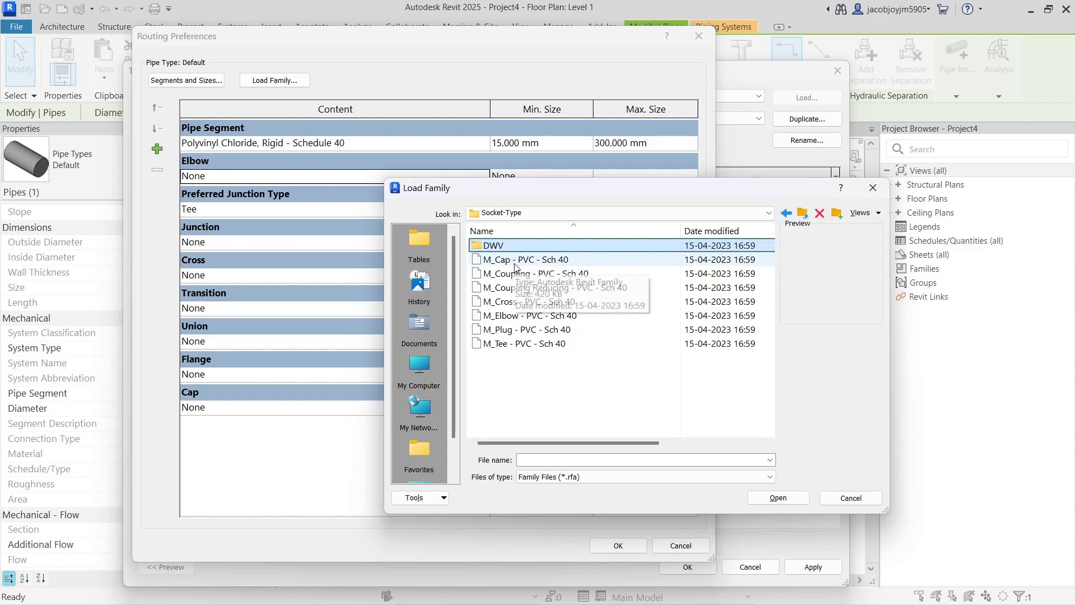
{"action": "left_click", "coordinate": [516, 341], "text": "shift"}
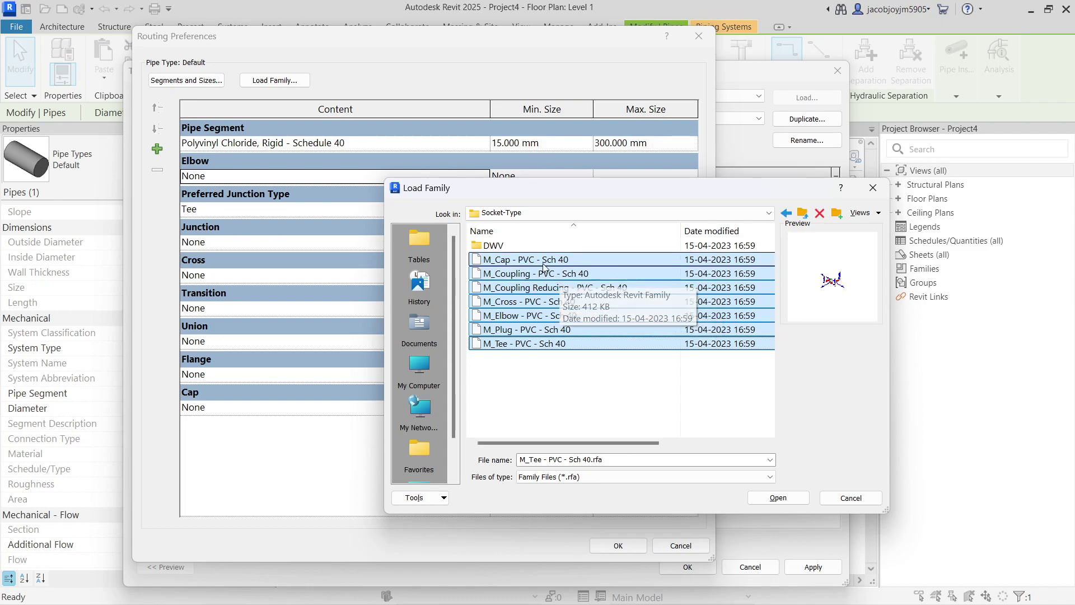
{"action": "double_click", "coordinate": [504, 247]}
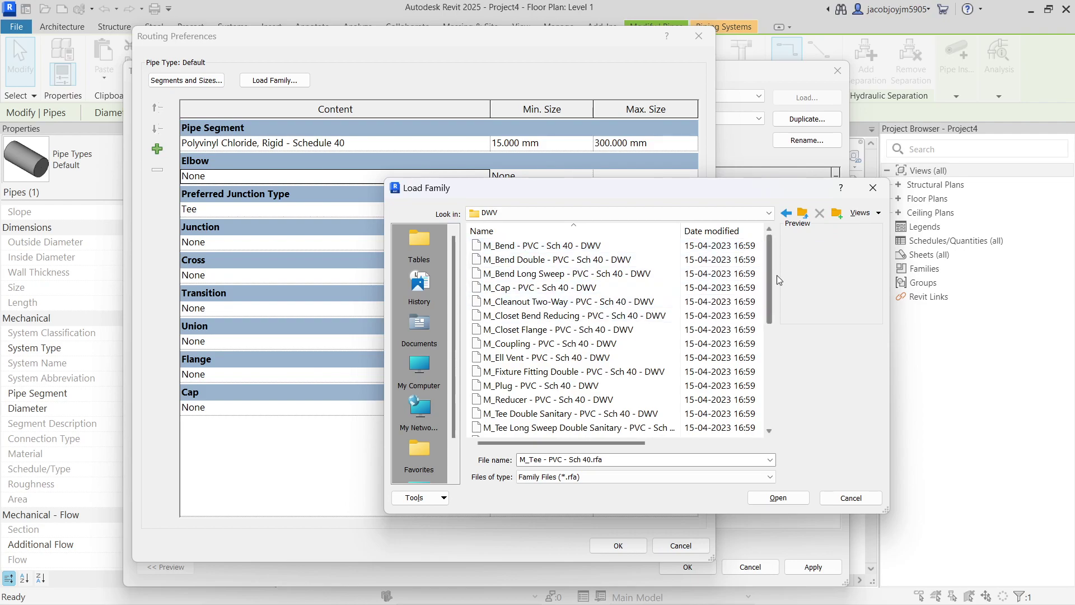
{"action": "mouse_move", "coordinate": [770, 267]}
{"action": "left_mouse_down"}
{"action": "mouse_move", "coordinate": [767, 375]}
{"action": "mouse_move", "coordinate": [763, 264]}
{"action": "left_mouse_up"}
{"action": "left_click", "coordinate": [804, 213]}
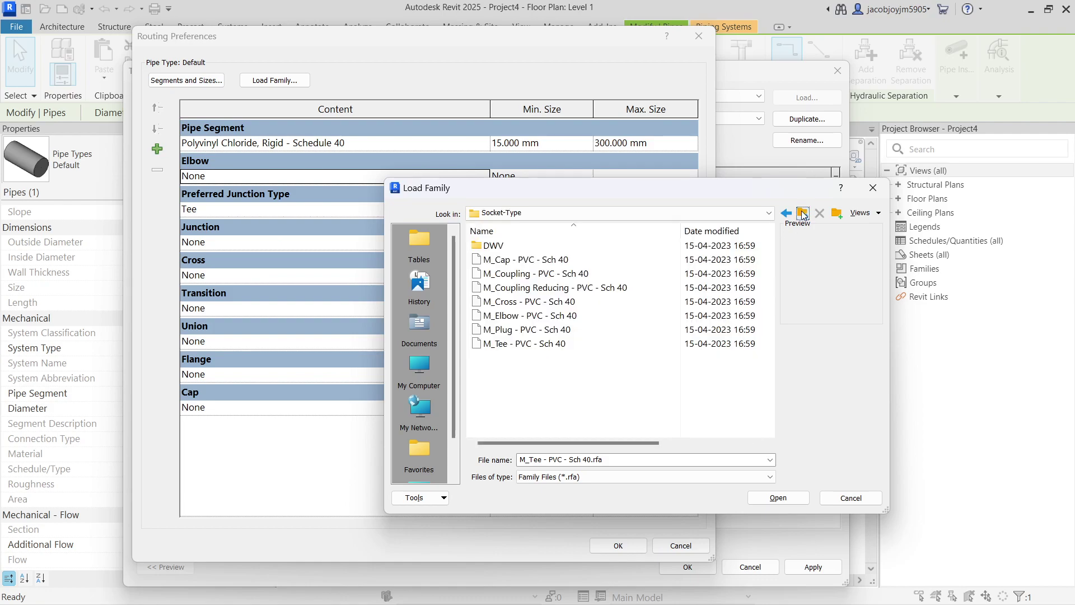
Load all the Socket-Type PVC Sch 40 families, from M_Cap to M_Tee, into the project
{"action": "left_click", "coordinate": [528, 261]}
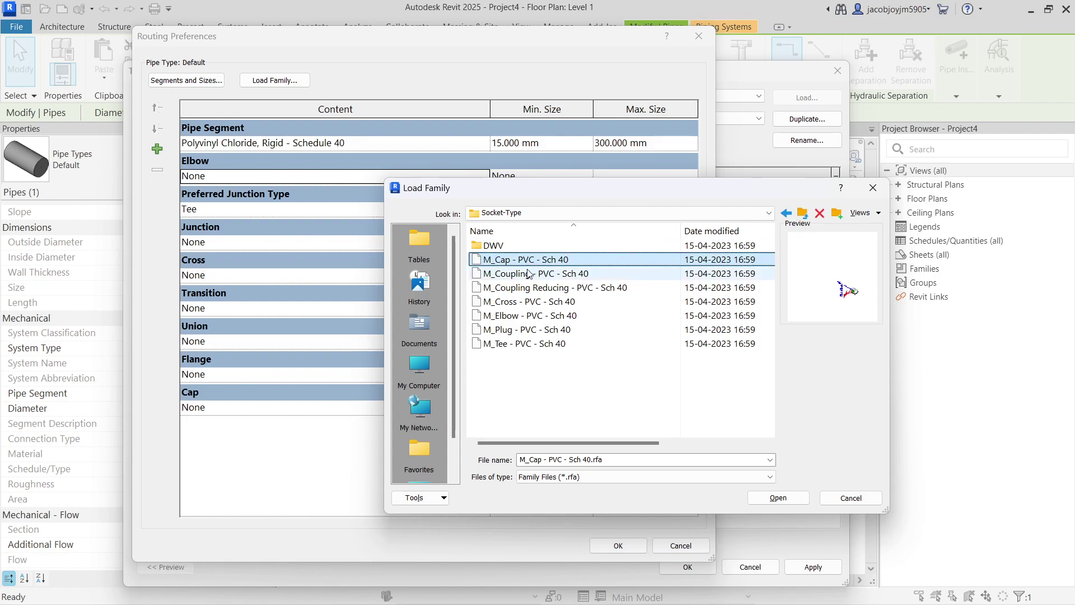
{"action": "left_click", "coordinate": [526, 345]}
{"action": "left_click", "coordinate": [533, 267], "text": "shift"}
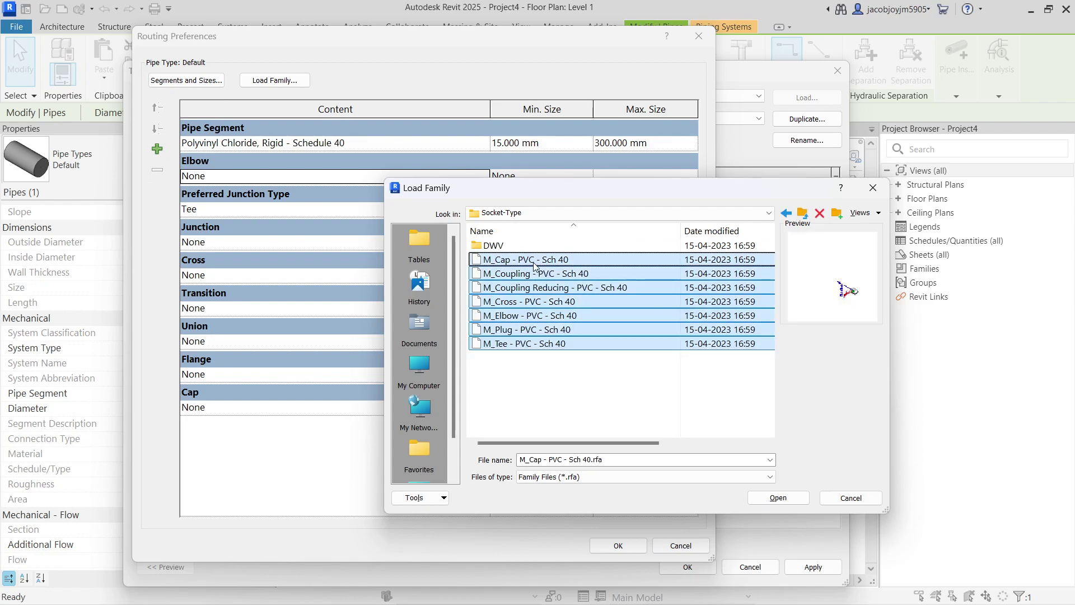
{"action": "left_click", "coordinate": [784, 497]}
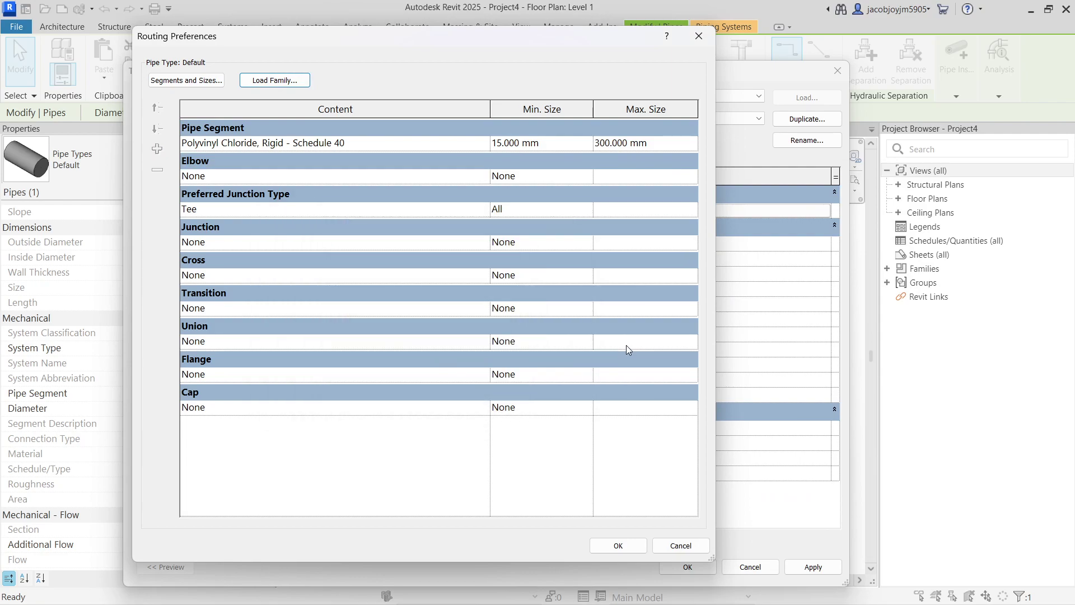
Load all the PVC Sch 40 DWV families, from M_Bend to M_Wye Upright, from the Socket-Type DWV subfolder
{"action": "left_click", "coordinate": [283, 80]}
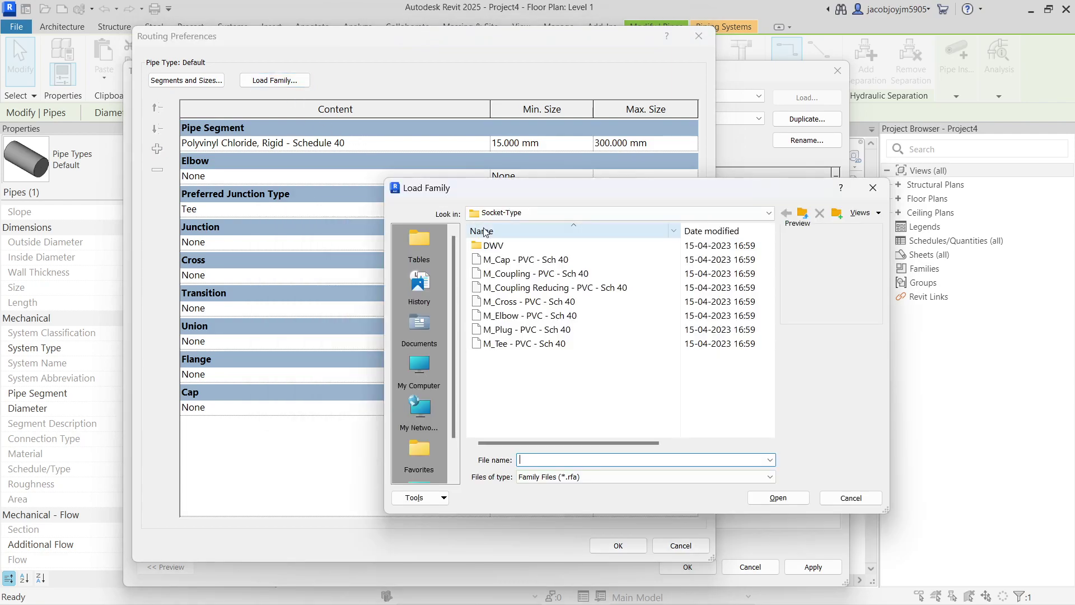
{"action": "double_click", "coordinate": [509, 249]}
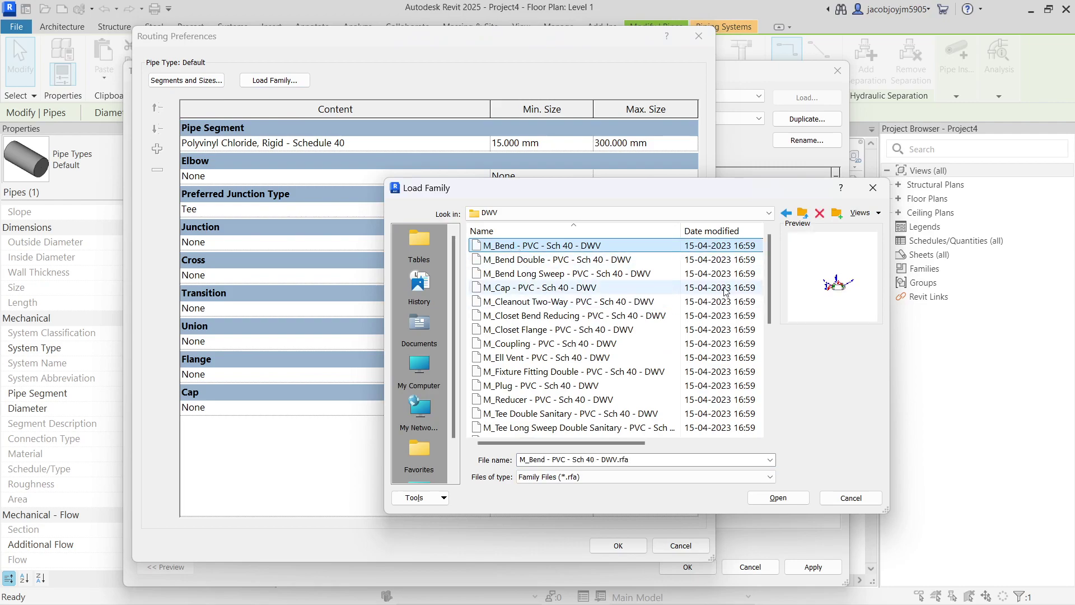
{"action": "left_click_drag", "start_coordinate": [770, 281], "coordinate": [764, 401]}
{"action": "left_click", "coordinate": [573, 428], "text": "shift"}
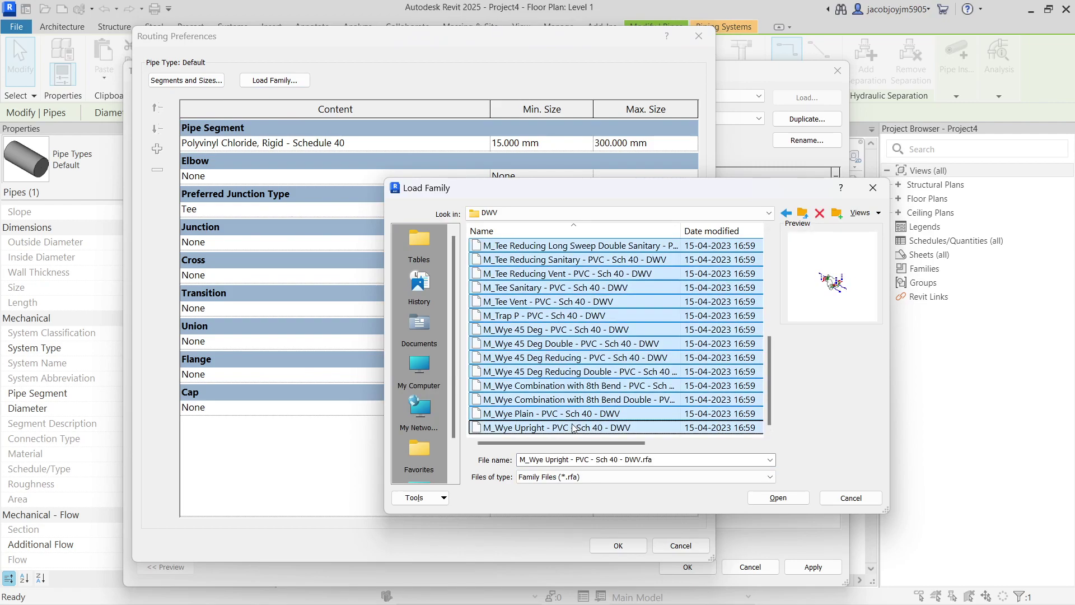
{"action": "left_click", "coordinate": [776, 498]}
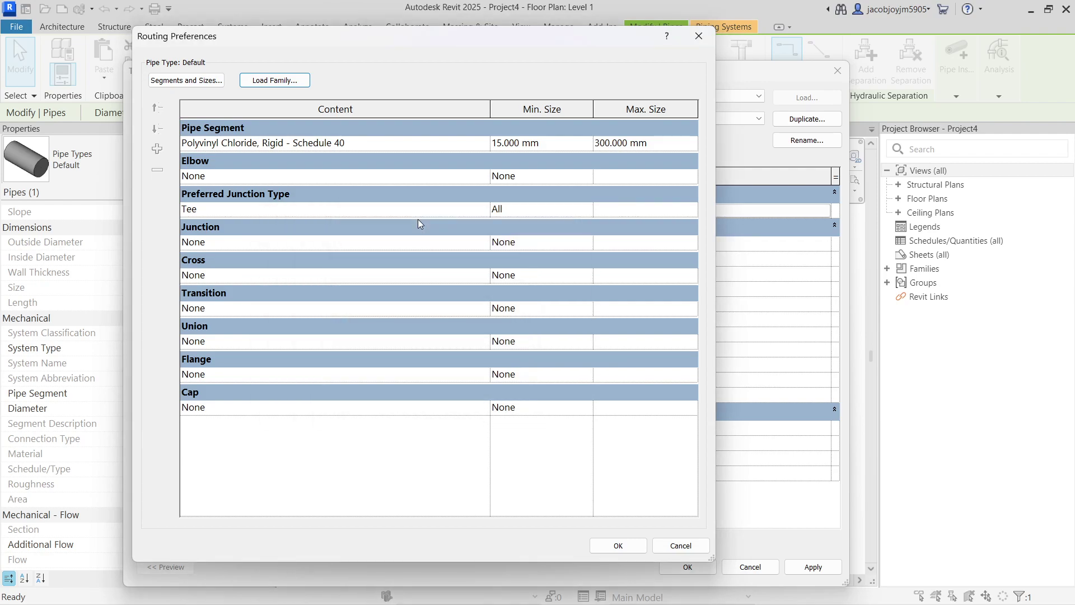
Set the elbow fitting to M_Elbow - PVC - Sch 40: Standard with the size range All
{"action": "double_click", "coordinate": [485, 177]}
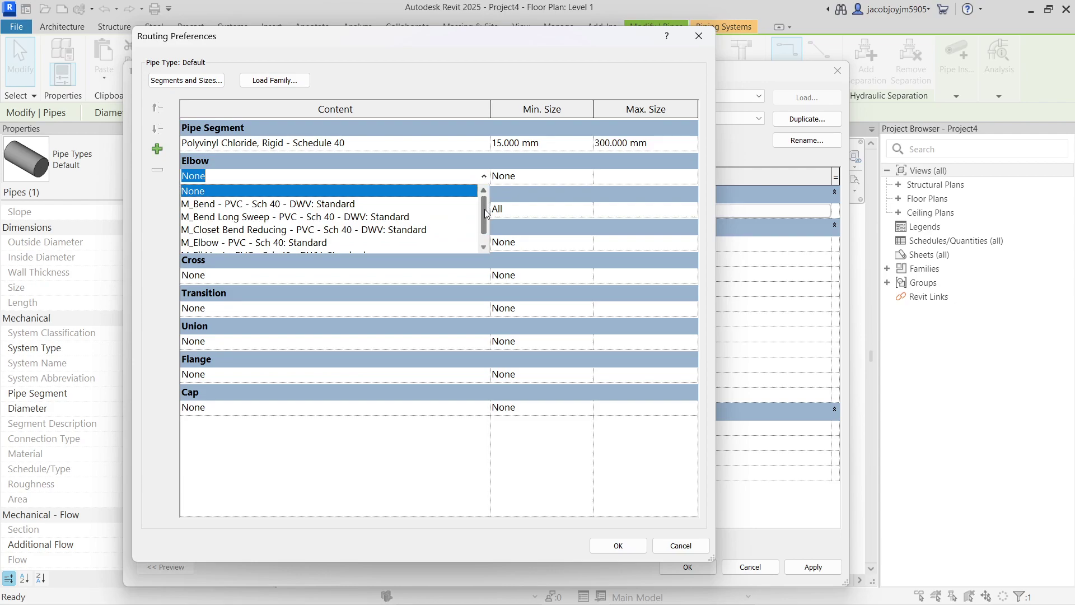
{"action": "scroll", "coordinate": [486, 227], "scroll_direction": "down", "scroll_amount": 1}
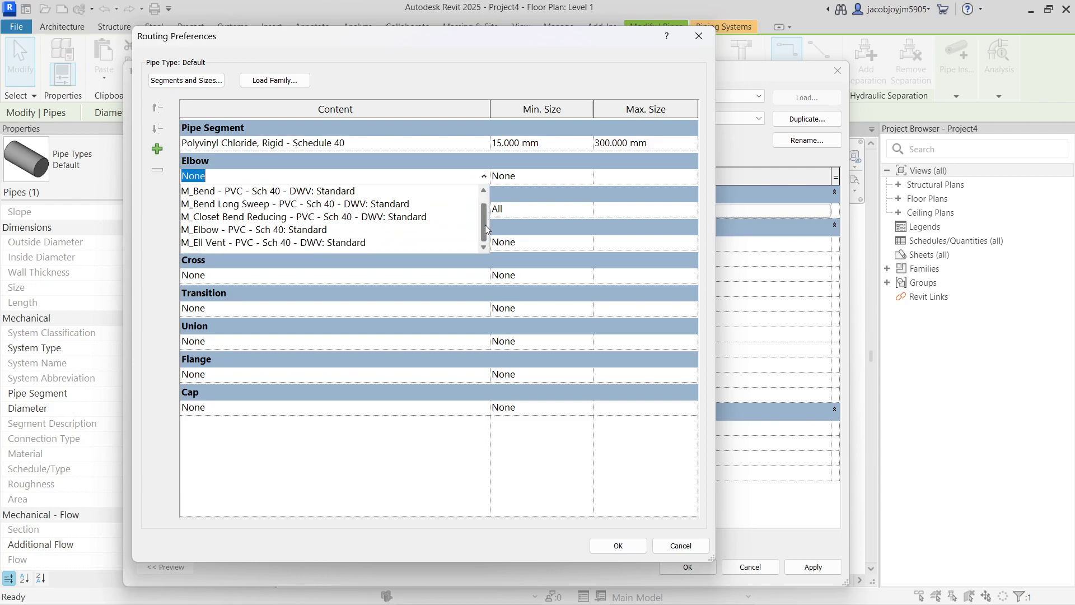
{"action": "left_click", "coordinate": [309, 231]}
{"action": "left_click", "coordinate": [584, 177]}
{"action": "left_click", "coordinate": [584, 176]}
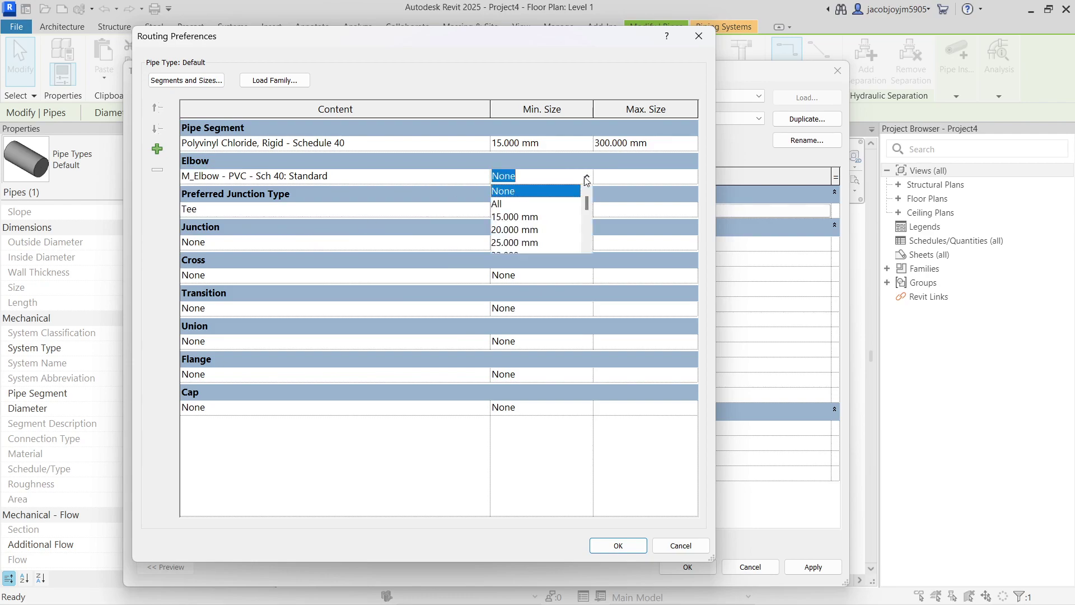
{"action": "left_click", "coordinate": [504, 209]}
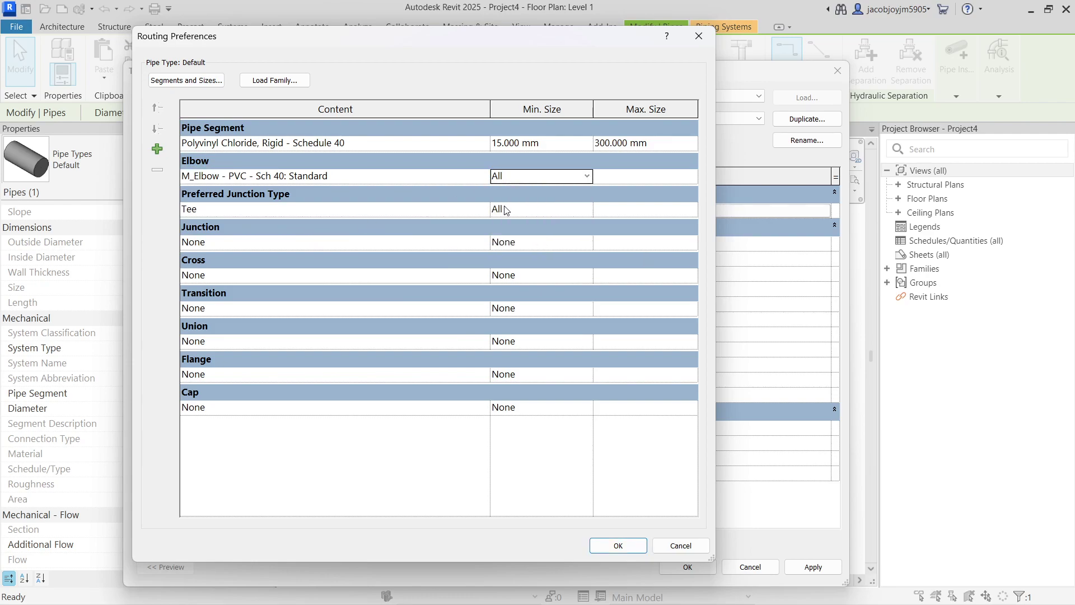
Limit the M_Elbow fitting to sizes from 15 mm to 125 mm
{"action": "left_click", "coordinate": [588, 177]}
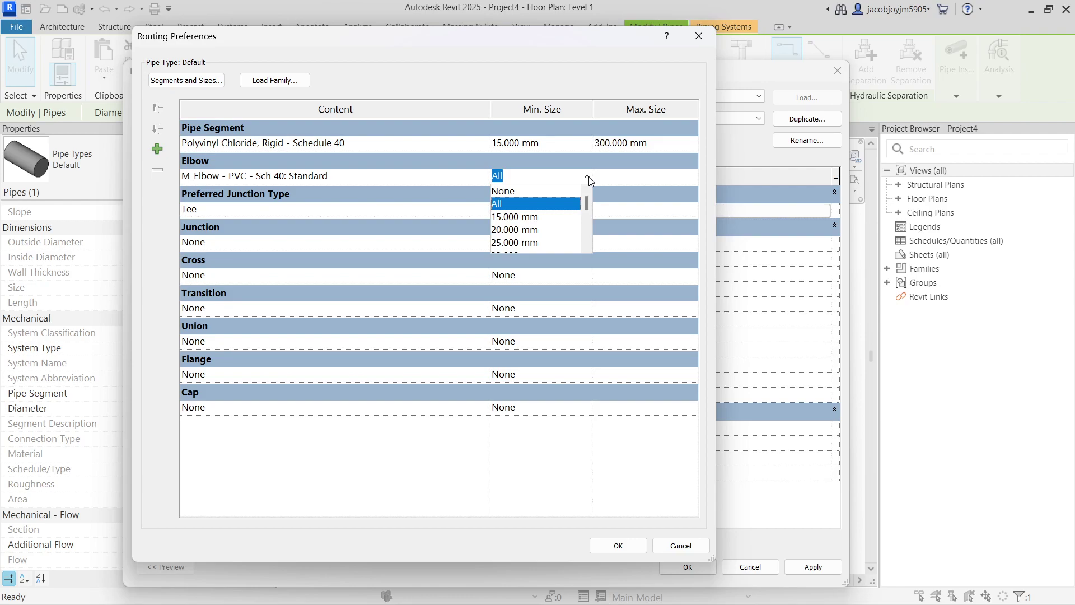
{"action": "left_click", "coordinate": [524, 218]}
{"action": "left_click", "coordinate": [660, 176]}
{"action": "left_click", "coordinate": [692, 176]}
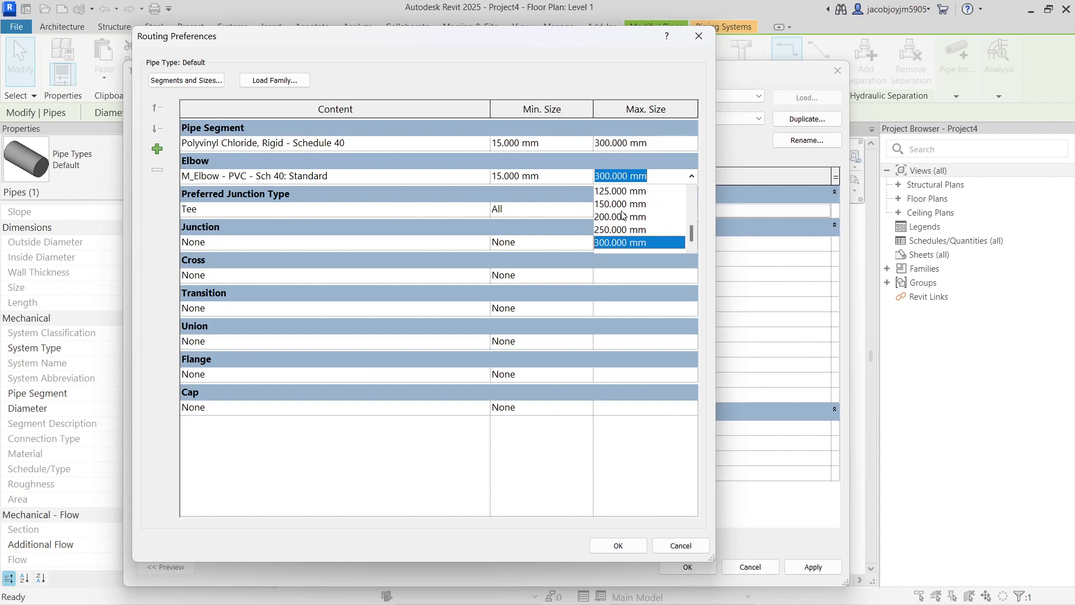
{"action": "left_click", "coordinate": [614, 189]}
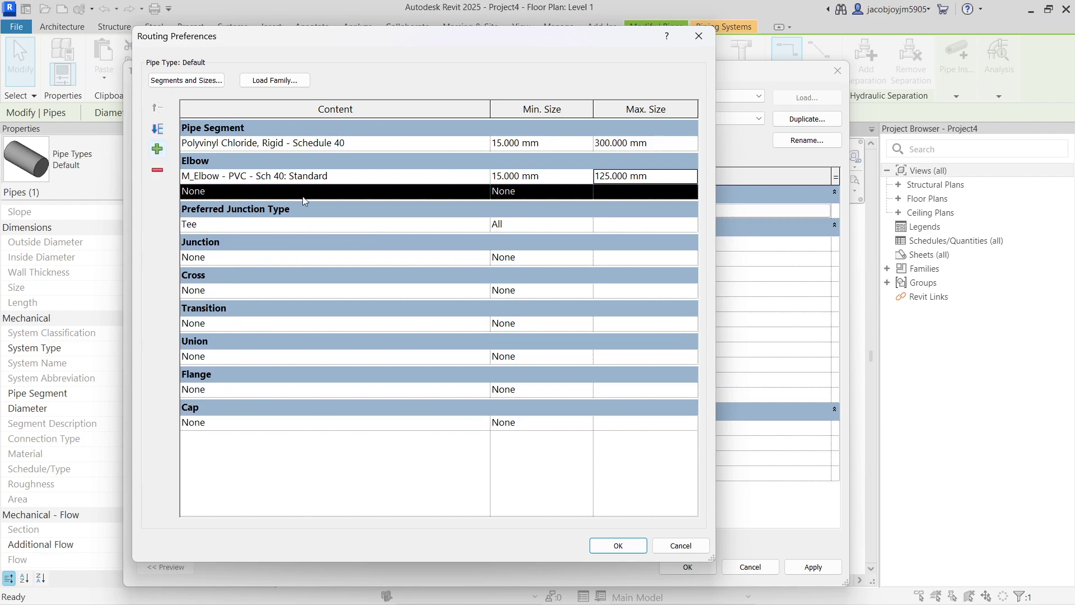
Add a second elbow rule using M_Closet Bend Reducing - PVC - Sch 40 - DWV: Standard with a minimum size of 150 mm
{"action": "left_click", "coordinate": [485, 192]}
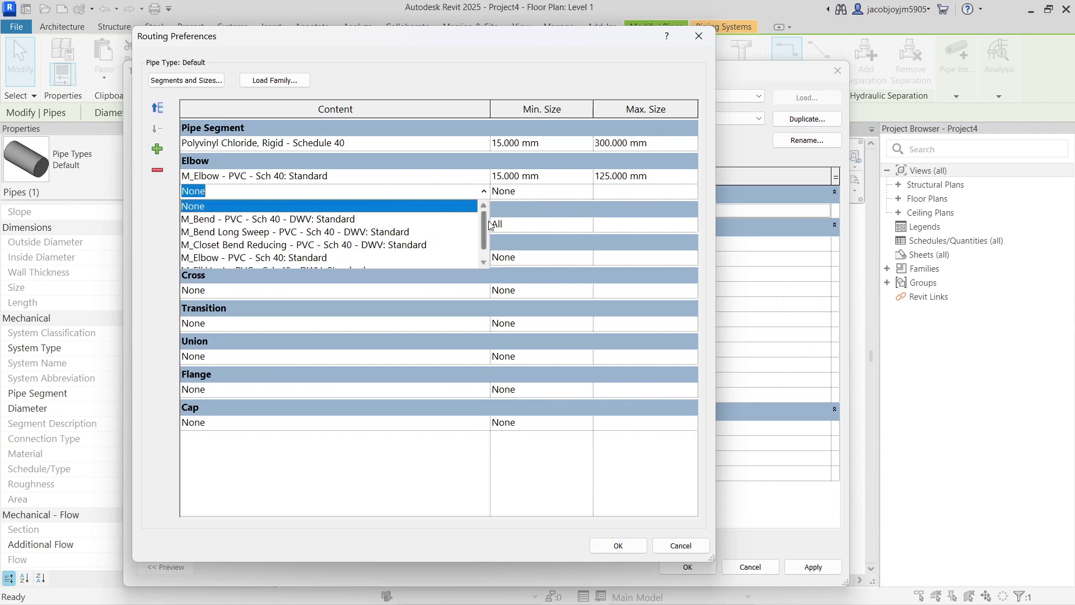
{"action": "left_click", "coordinate": [438, 246]}
{"action": "left_click", "coordinate": [586, 191]}
{"action": "left_click", "coordinate": [587, 191]}
{"action": "left_click_drag", "start_coordinate": [588, 220], "coordinate": [587, 242]}
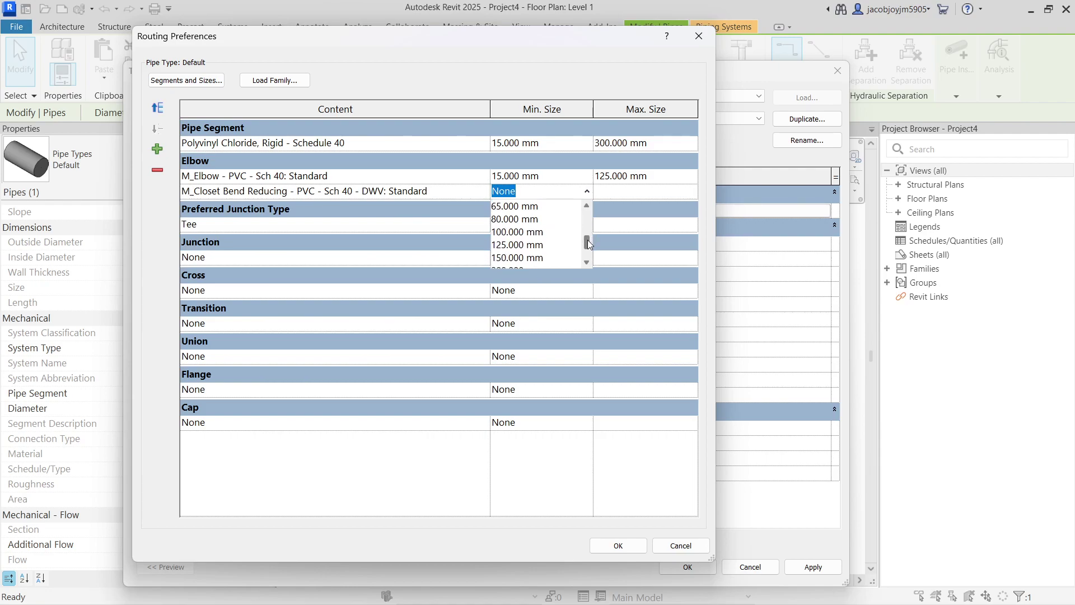
{"action": "left_click", "coordinate": [530, 258]}
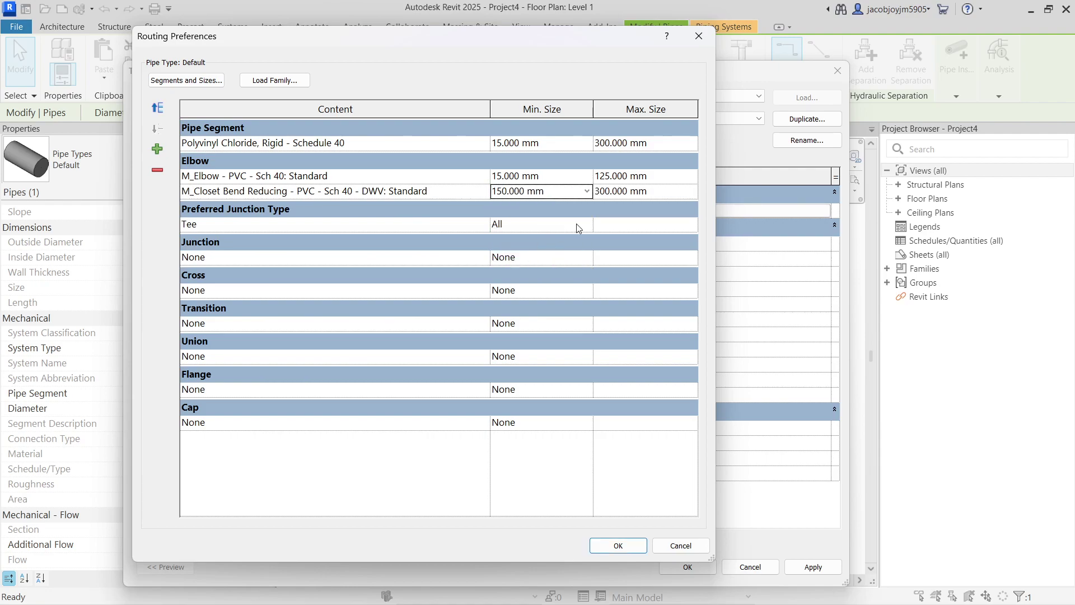
{"action": "left_click", "coordinate": [679, 192]}
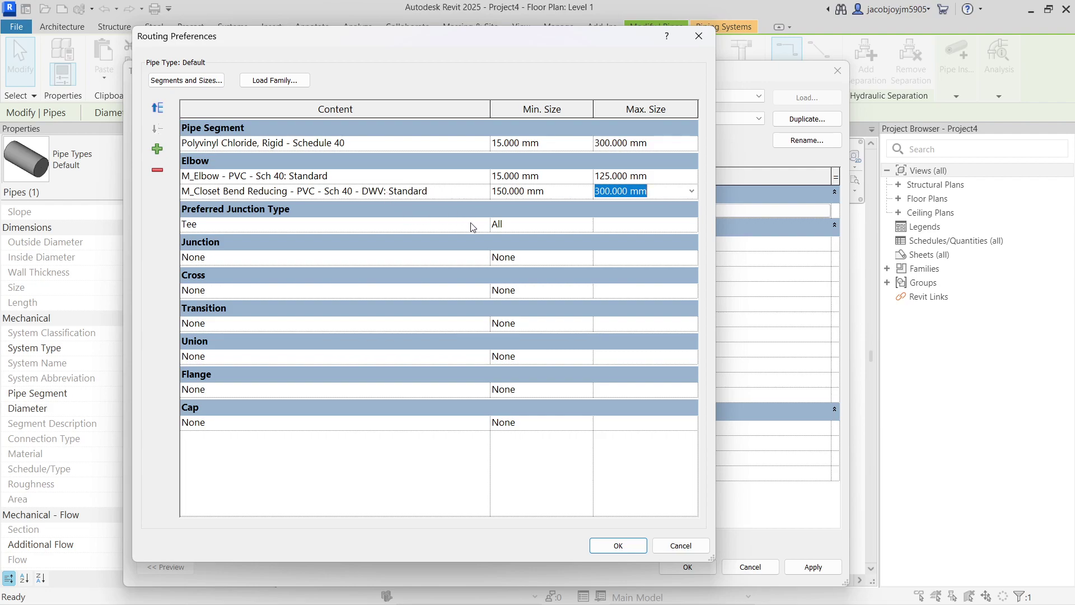
Set the junction fitting to M_Tee - PVC - Sch 40: Standard
{"action": "left_click", "coordinate": [485, 225]}
{"action": "left_click", "coordinate": [485, 225]}
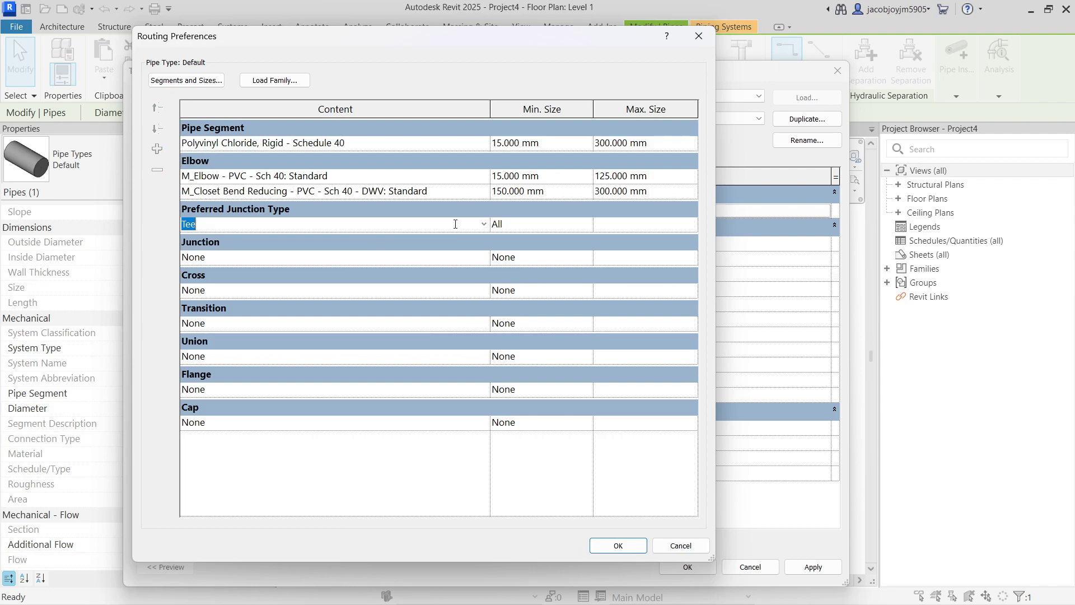
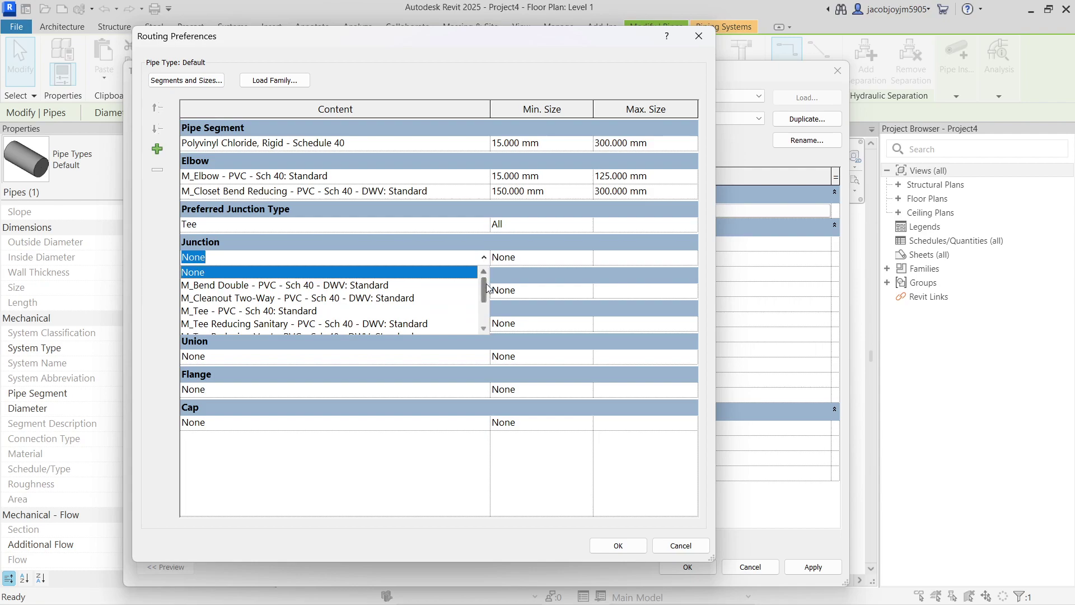
{"action": "scroll", "coordinate": [485, 294], "scroll_direction": "down", "scroll_amount": 2}
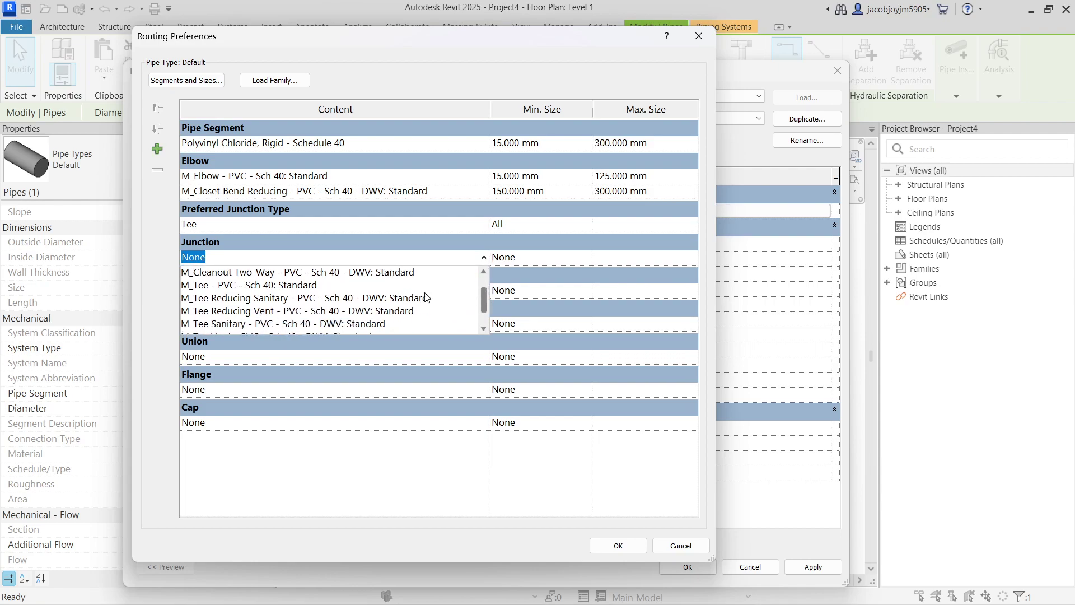
{"action": "left_click", "coordinate": [292, 287]}
Switch the preferred junction type to Tap, examine the effect on the junction fitting, and restore Tee
{"action": "left_click", "coordinate": [484, 225]}
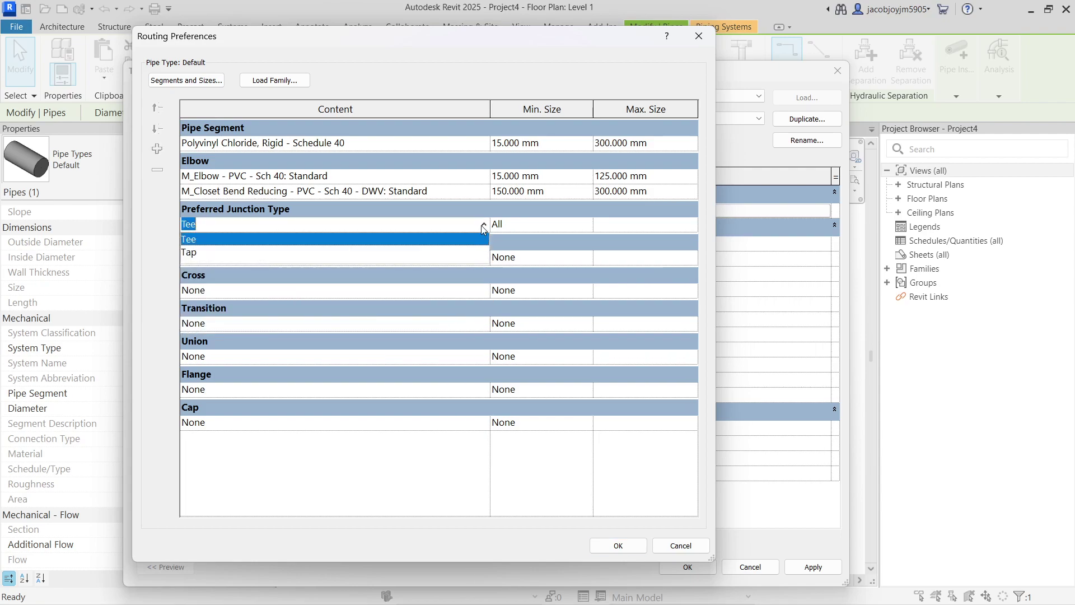
{"action": "left_click", "coordinate": [348, 255]}
{"action": "left_click", "coordinate": [271, 258]}
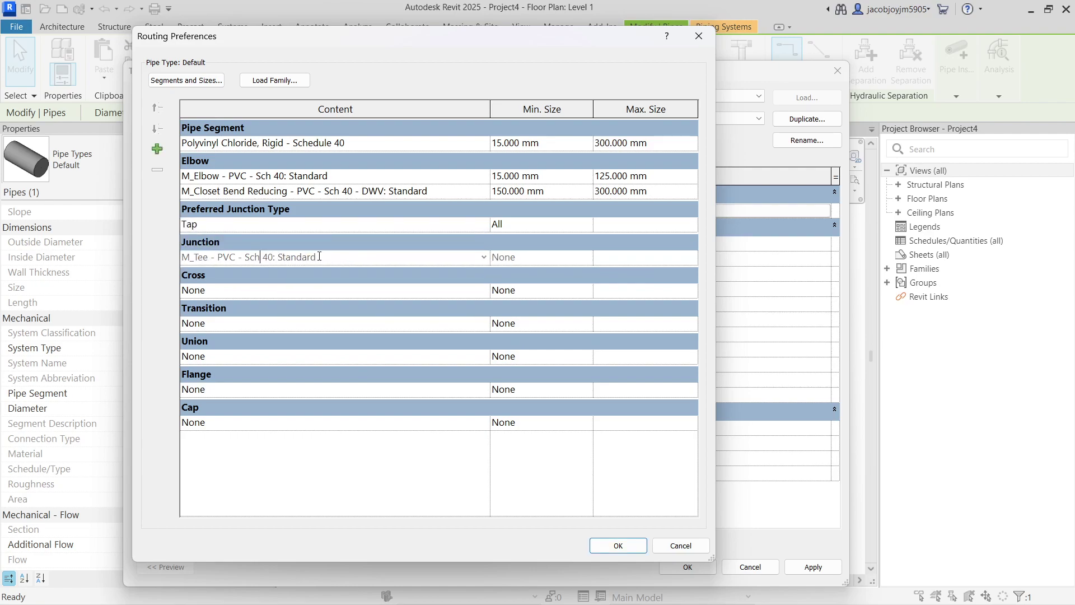
{"action": "left_click_drag", "start_coordinate": [203, 257], "coordinate": [382, 262]}
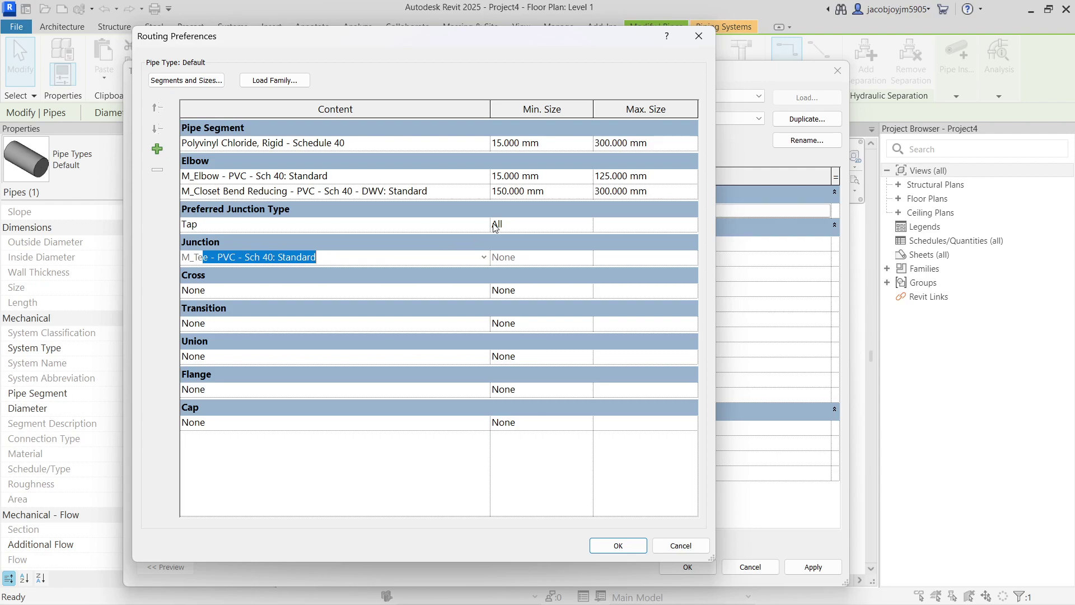
{"action": "left_click", "coordinate": [485, 225]}
{"action": "left_click", "coordinate": [379, 239]}
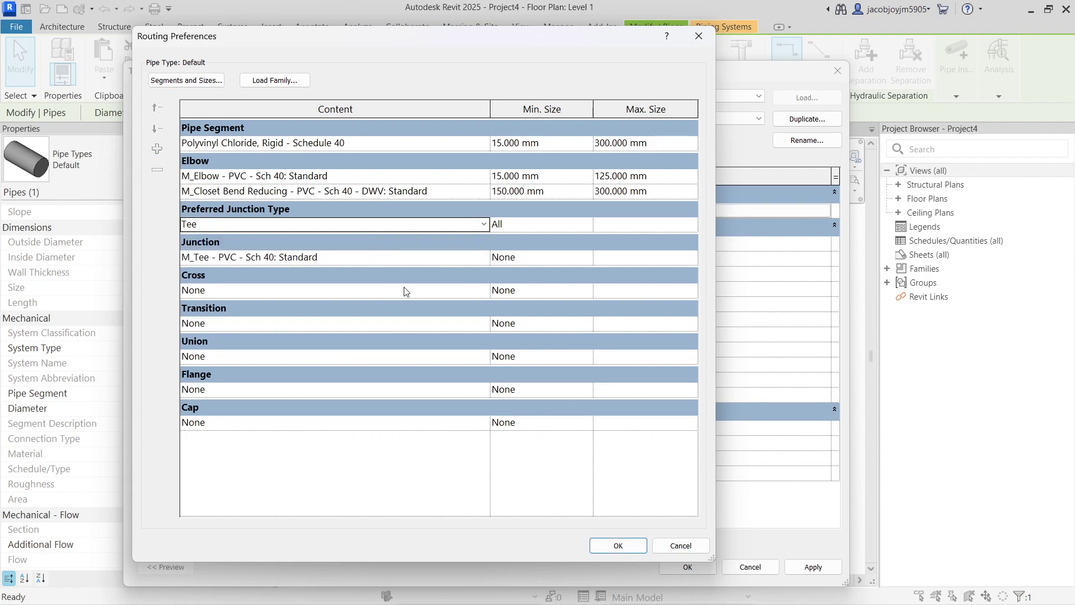
Set the cross fitting to M_Cross - PVC - Sch 40: Standard with the size range All
{"action": "left_click", "coordinate": [485, 291]}
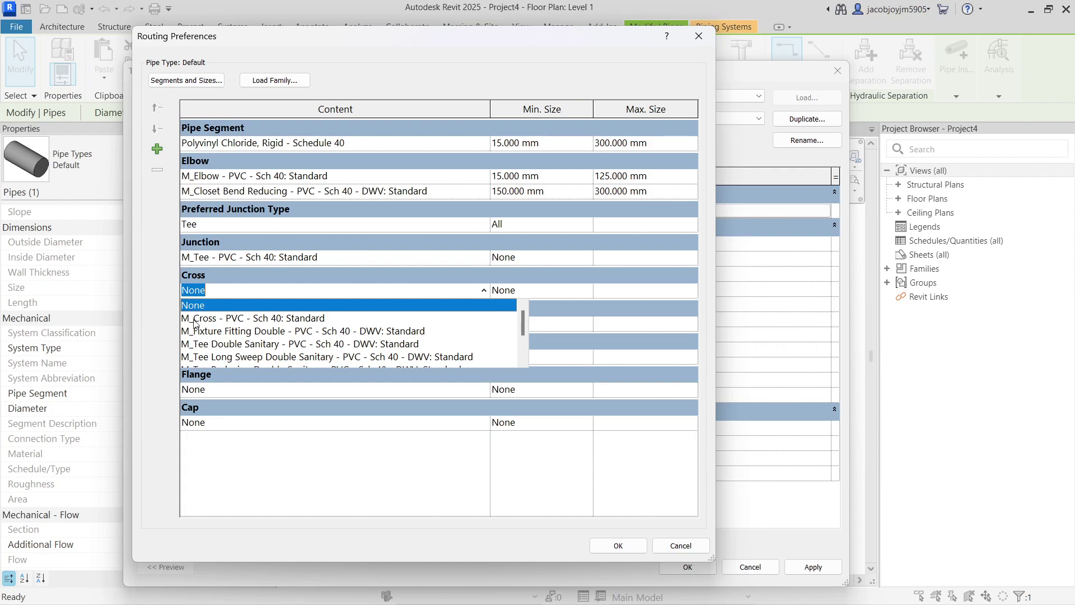
{"action": "left_click", "coordinate": [301, 322]}
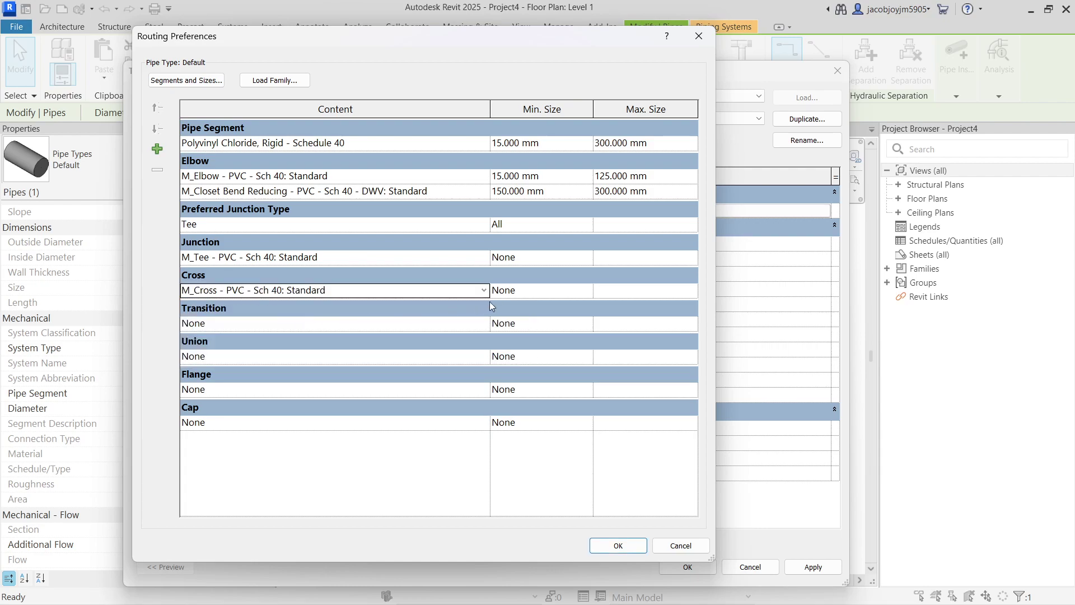
{"action": "left_click", "coordinate": [569, 293]}
{"action": "left_click", "coordinate": [587, 290]}
{"action": "left_click", "coordinate": [504, 314]}
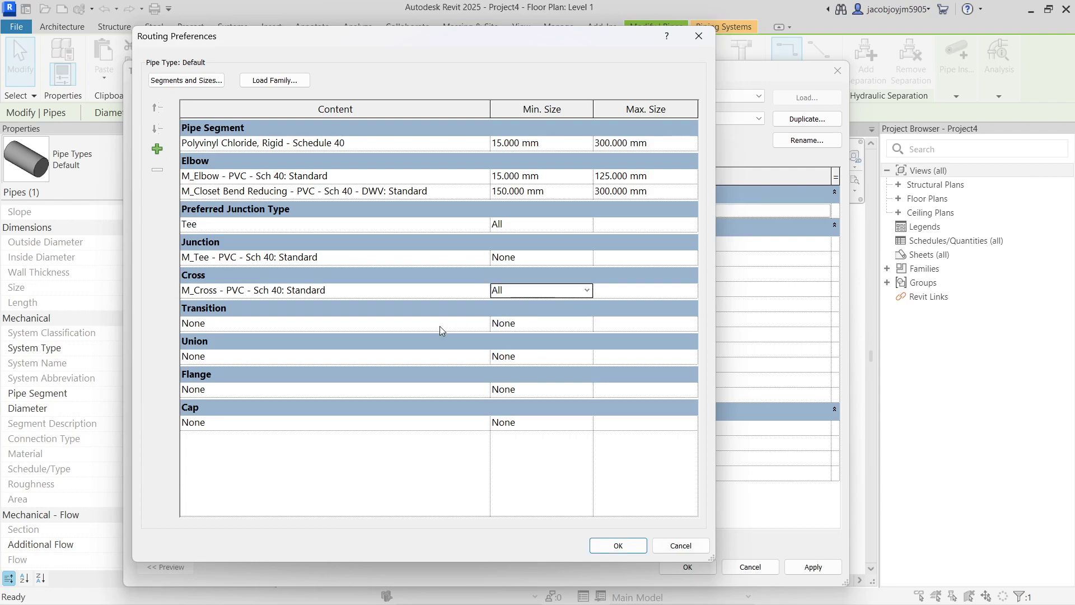
Set the transition fitting to M_Reducer - PVC - Sch 40 - DWV: Standard
{"action": "left_click", "coordinate": [485, 325]}
{"action": "left_click", "coordinate": [485, 325]}
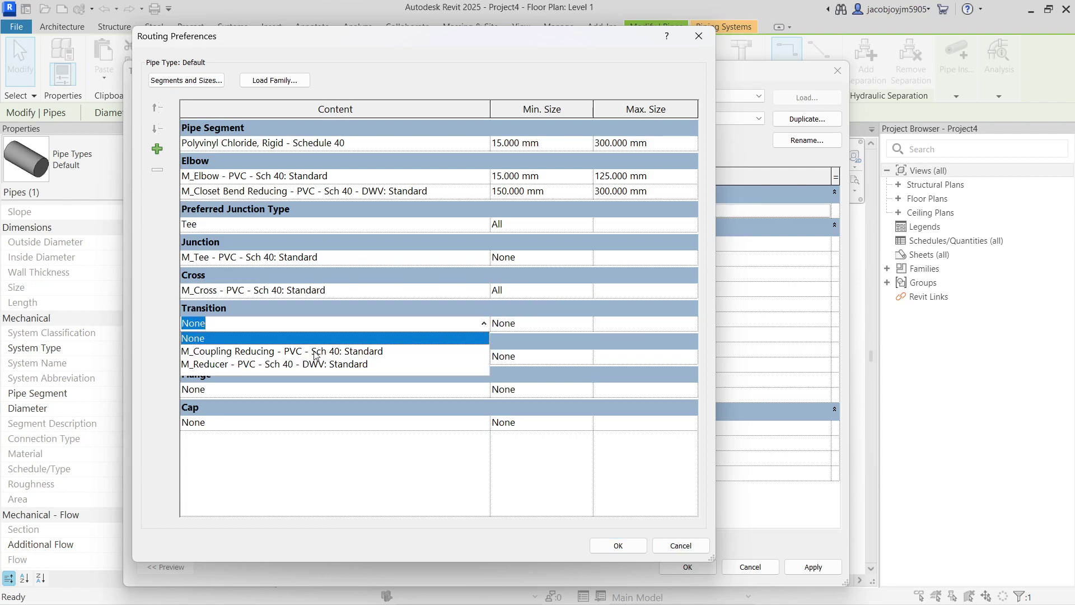
{"action": "left_click", "coordinate": [255, 365]}
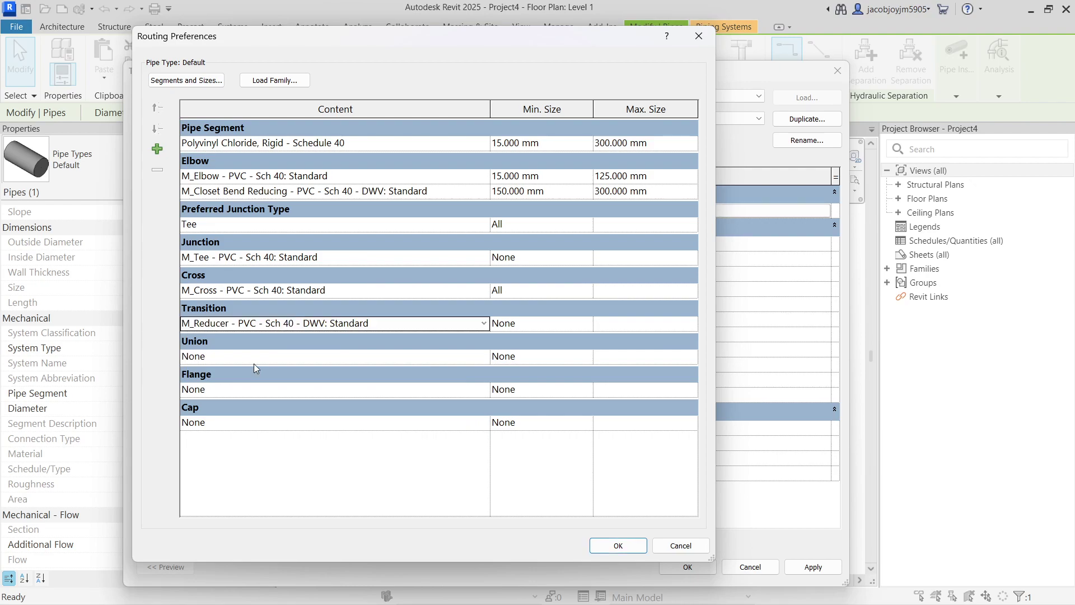
Set the union fitting to M_Coupling - PVC - Sch 40: Standard and the cap to M_Cap - PVC - Sch 40: Standard
{"action": "left_click", "coordinate": [485, 358]}
{"action": "left_click", "coordinate": [484, 358]}
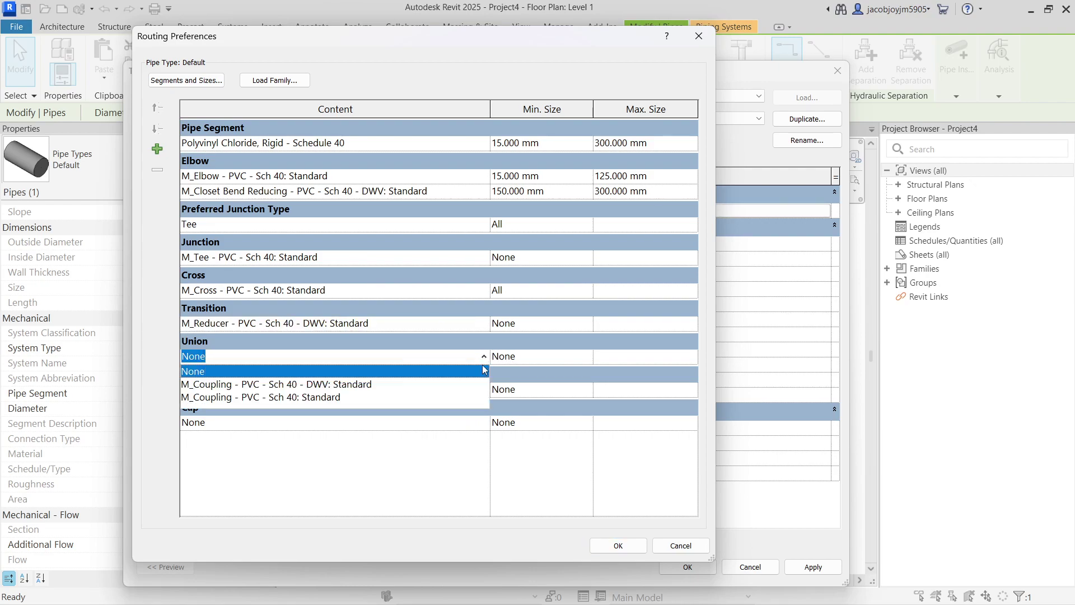
{"action": "left_click", "coordinate": [315, 398]}
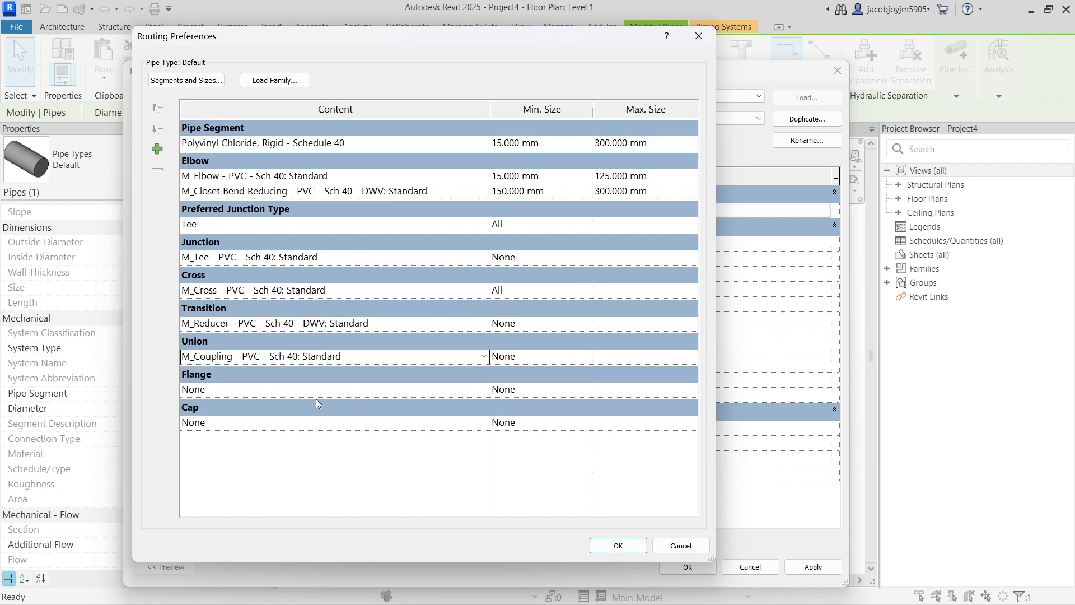
{"action": "left_click", "coordinate": [485, 392]}
{"action": "left_click", "coordinate": [485, 395]}
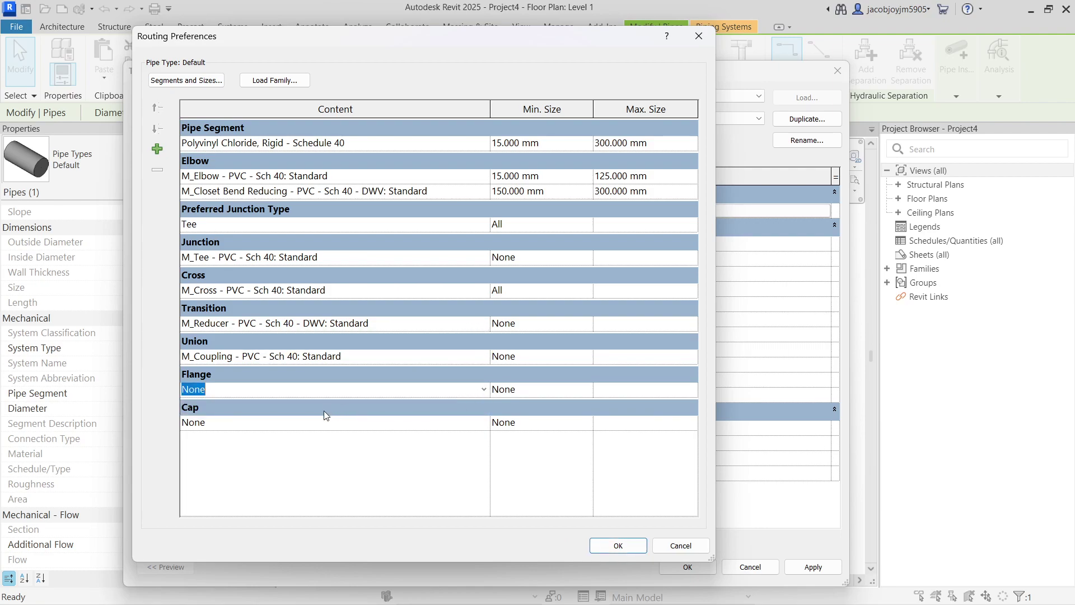
{"action": "left_click", "coordinate": [485, 423]}
{"action": "left_click", "coordinate": [485, 422]}
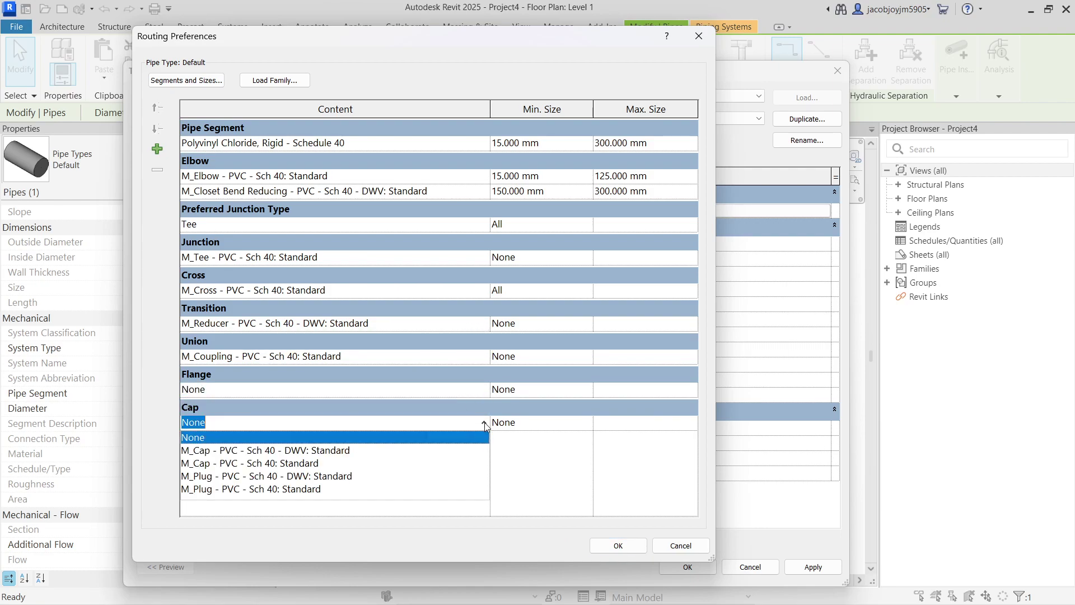
{"action": "left_click", "coordinate": [300, 464]}
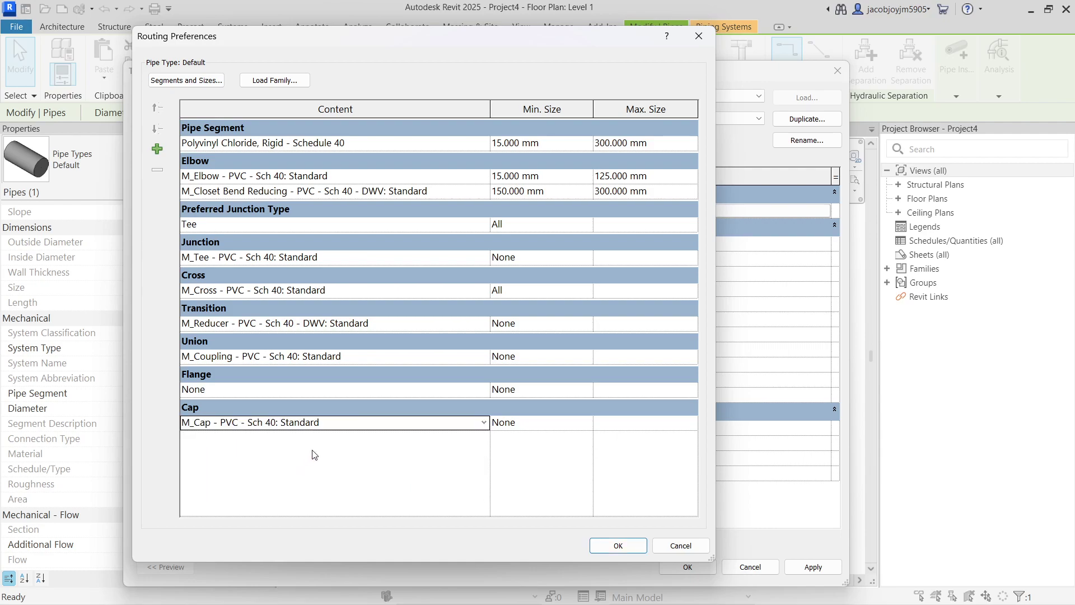
Change the transition fitting to M_Coupling Reducing - PVC - Sch 40: Standard
{"action": "left_click", "coordinate": [485, 325]}
{"action": "left_click", "coordinate": [366, 352]}
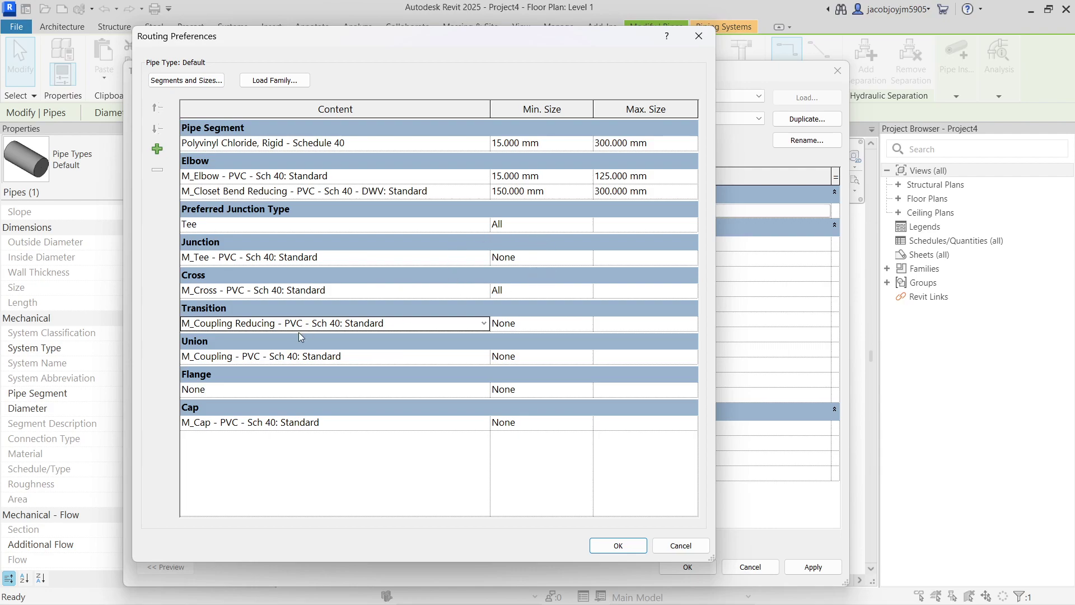
Load the Blind, Slip-on and Weld Neck flange families from the Class 150 folder of Steel Flanges
{"action": "left_click", "coordinate": [274, 80]}
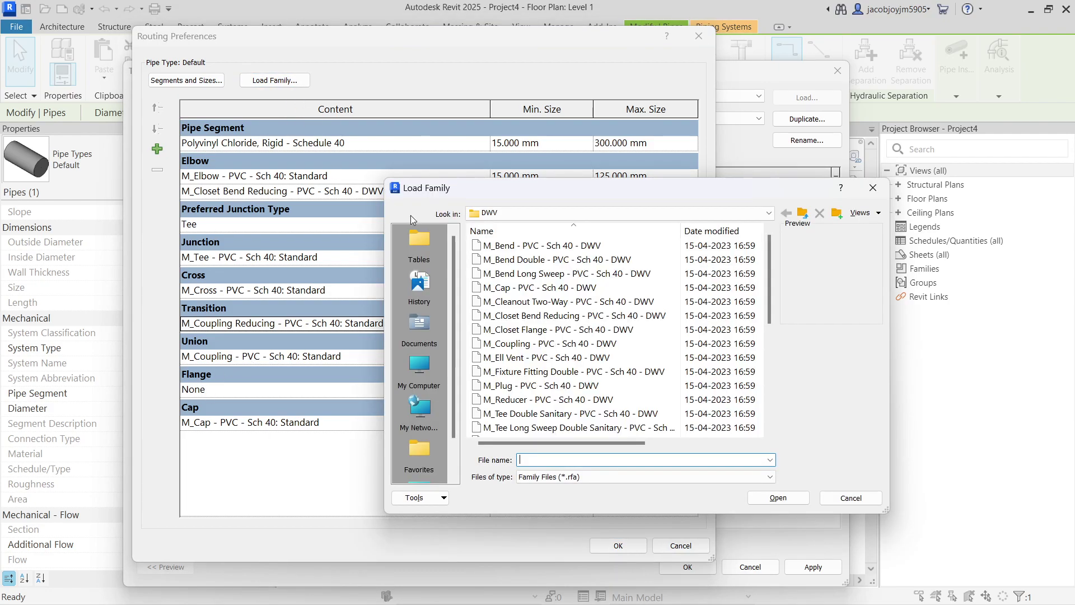
{"action": "left_click", "coordinate": [800, 216]}
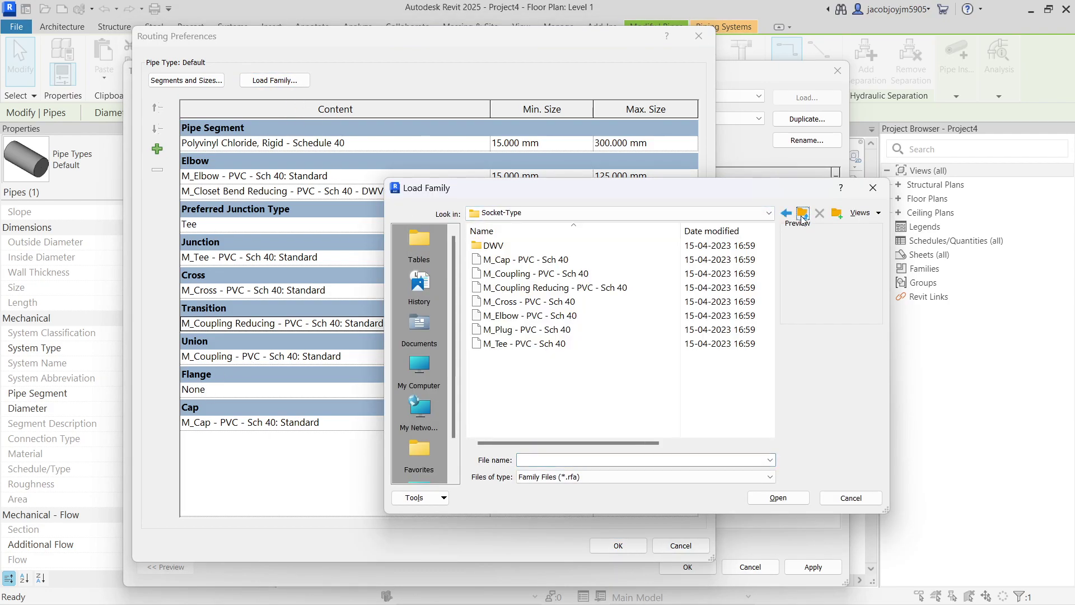
{"action": "left_click", "coordinate": [801, 217]}
{"action": "left_click", "coordinate": [802, 218]}
{"action": "left_click", "coordinate": [802, 217]}
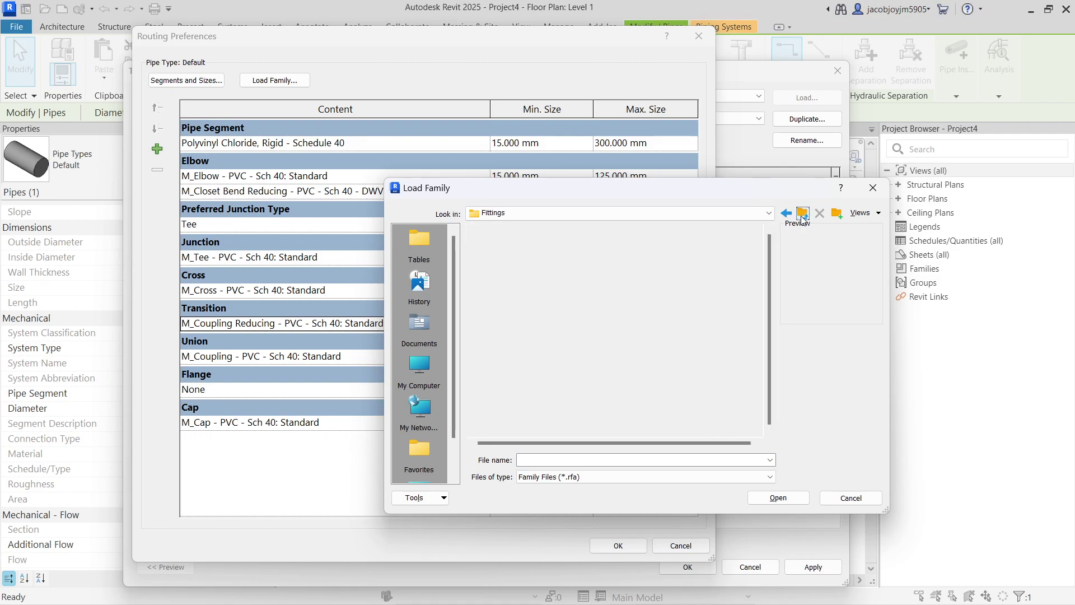
{"action": "double_click", "coordinate": [500, 343]}
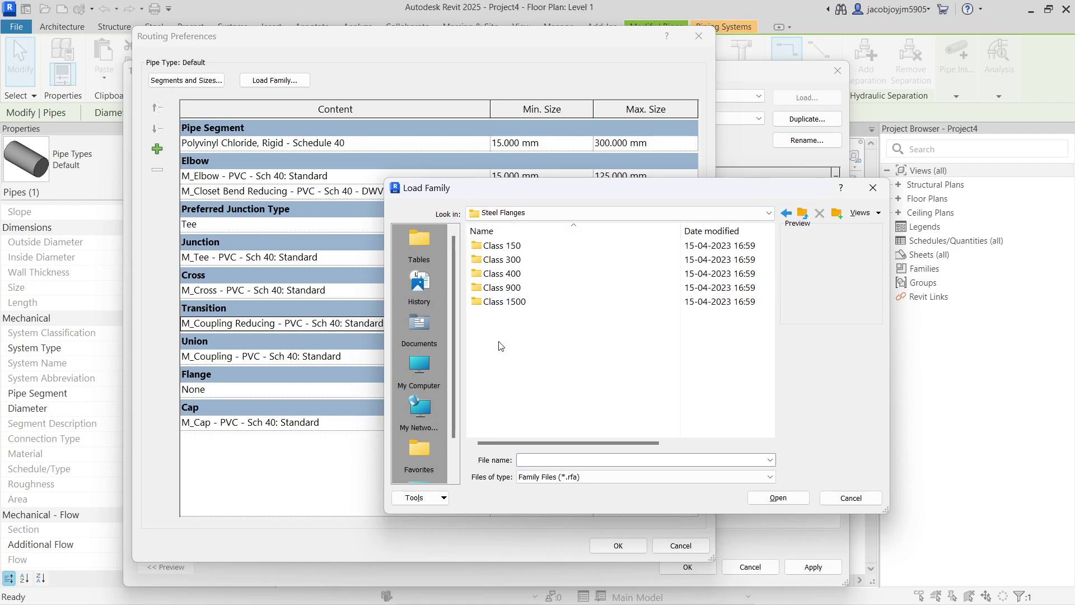
{"action": "double_click", "coordinate": [525, 247]}
{"action": "left_click", "coordinate": [525, 247]}
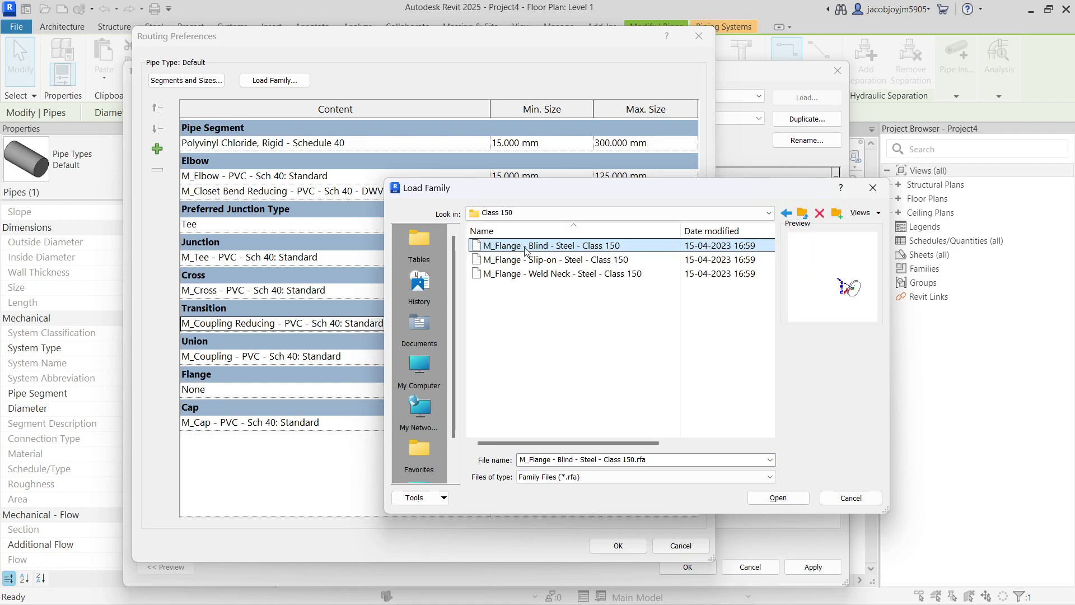
{"action": "left_click", "coordinate": [560, 273], "text": "shift"}
{"action": "left_click", "coordinate": [780, 498]}
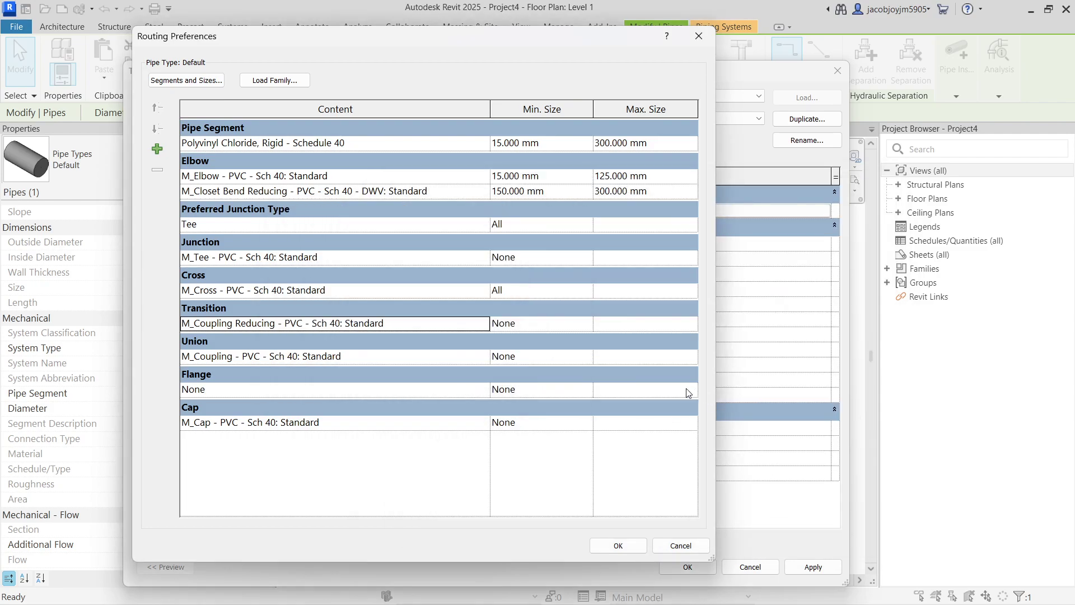
Set the flange fitting to M_Flange - Slip-on - Steel - Class 150: Standard and accept the routing preferences
{"action": "left_click", "coordinate": [484, 392]}
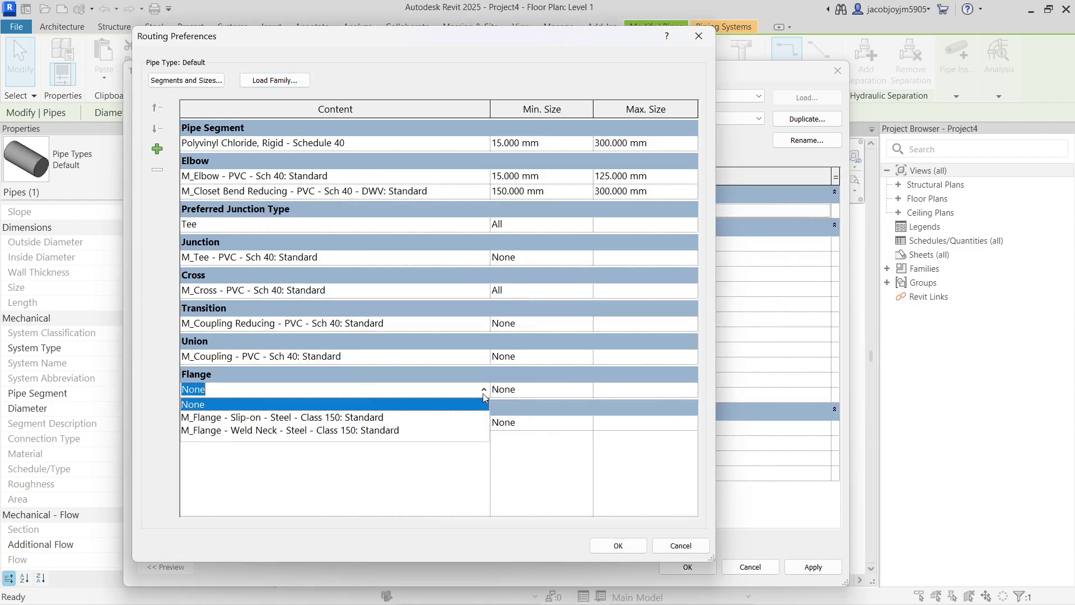
{"action": "left_click", "coordinate": [397, 419]}
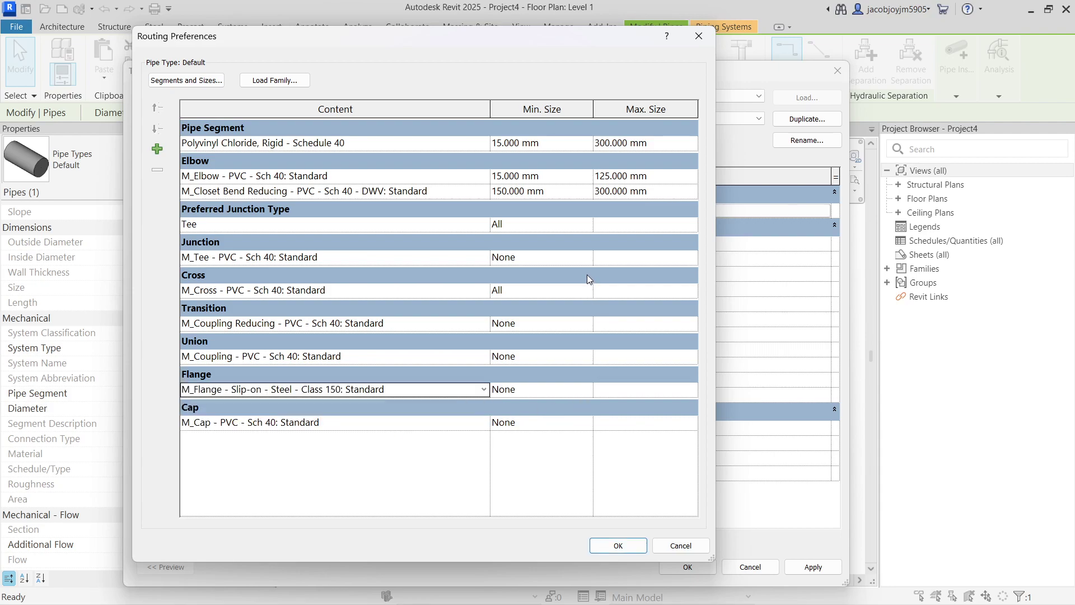
{"action": "left_click", "coordinate": [618, 546]}
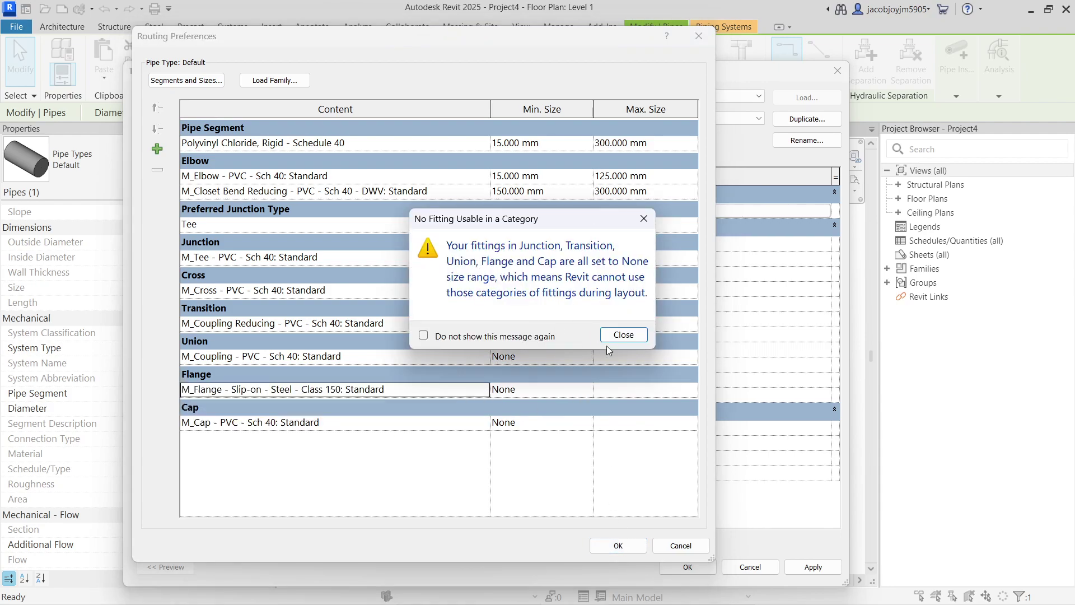
{"action": "left_click", "coordinate": [627, 336]}
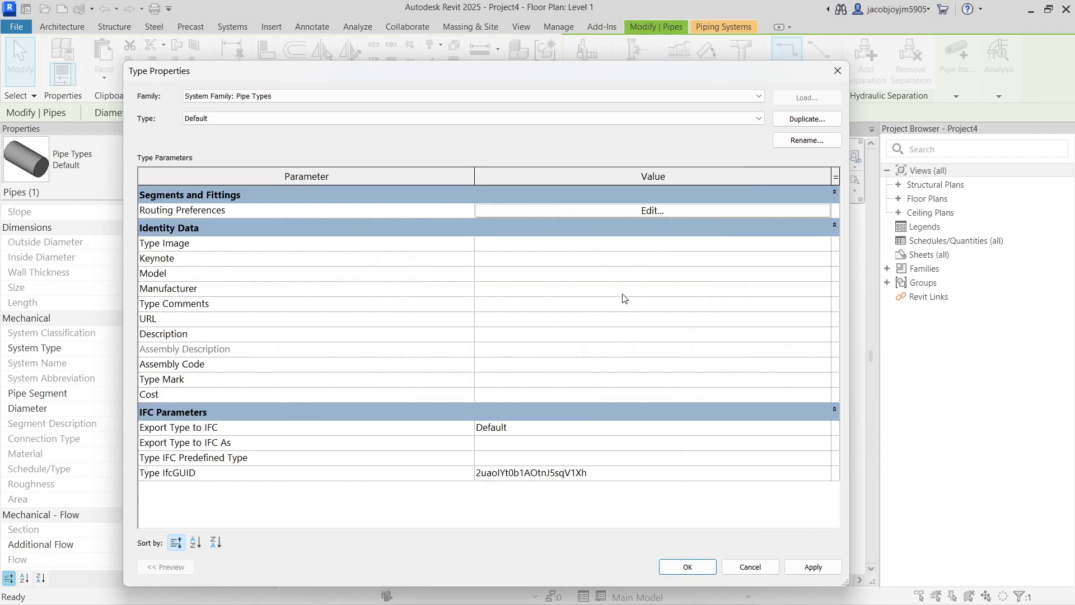
Reopen the Default pipe type's routing preferences and set the junction and transition size ranges to All
{"action": "left_click", "coordinate": [598, 213]}
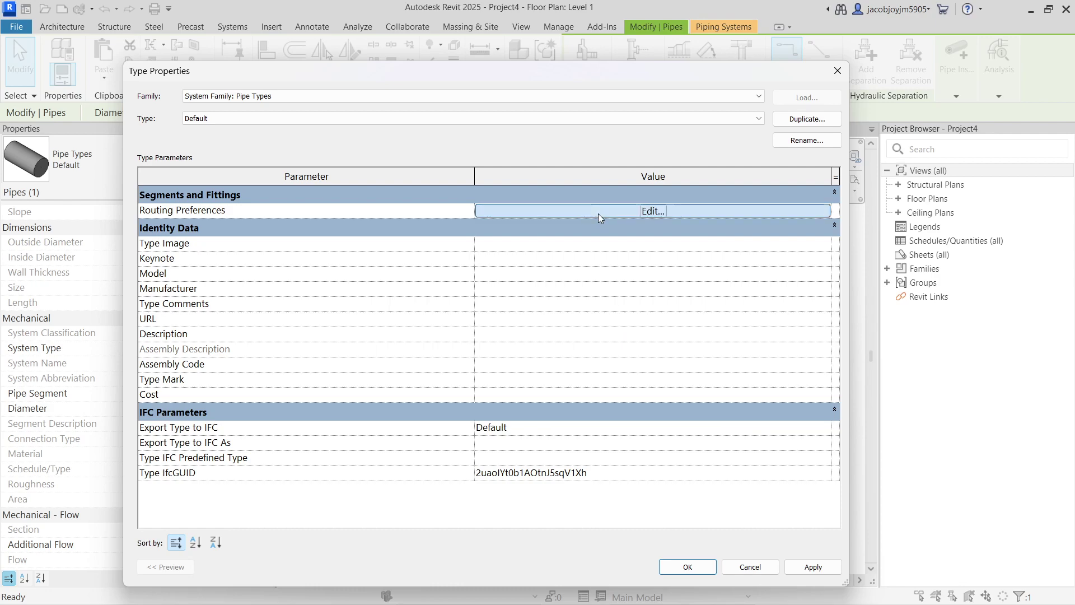
{"action": "left_click", "coordinate": [586, 259]}
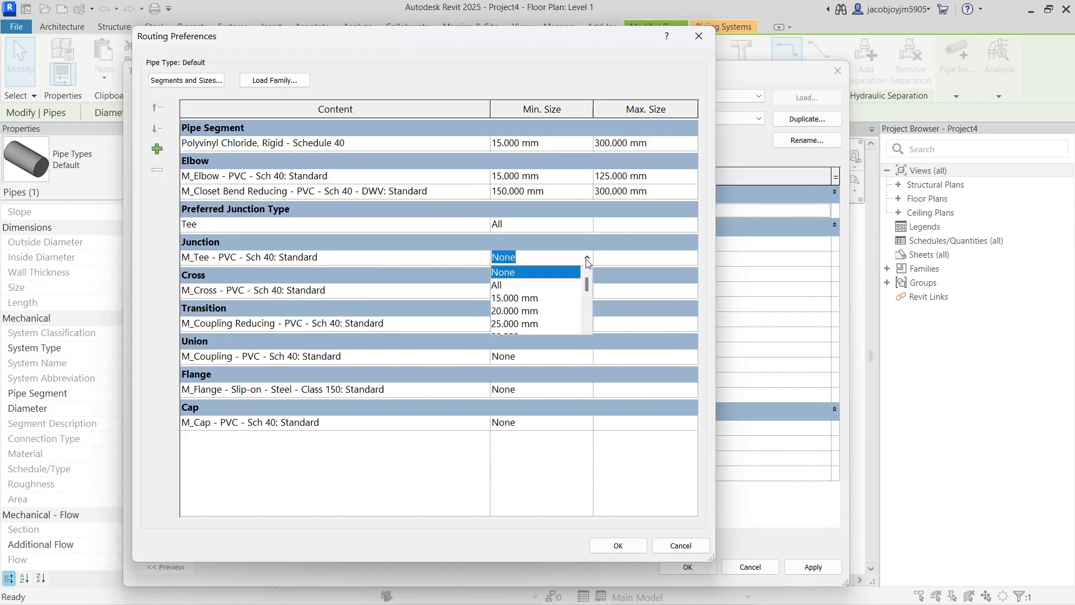
{"action": "left_click", "coordinate": [516, 286]}
{"action": "left_click", "coordinate": [589, 325]}
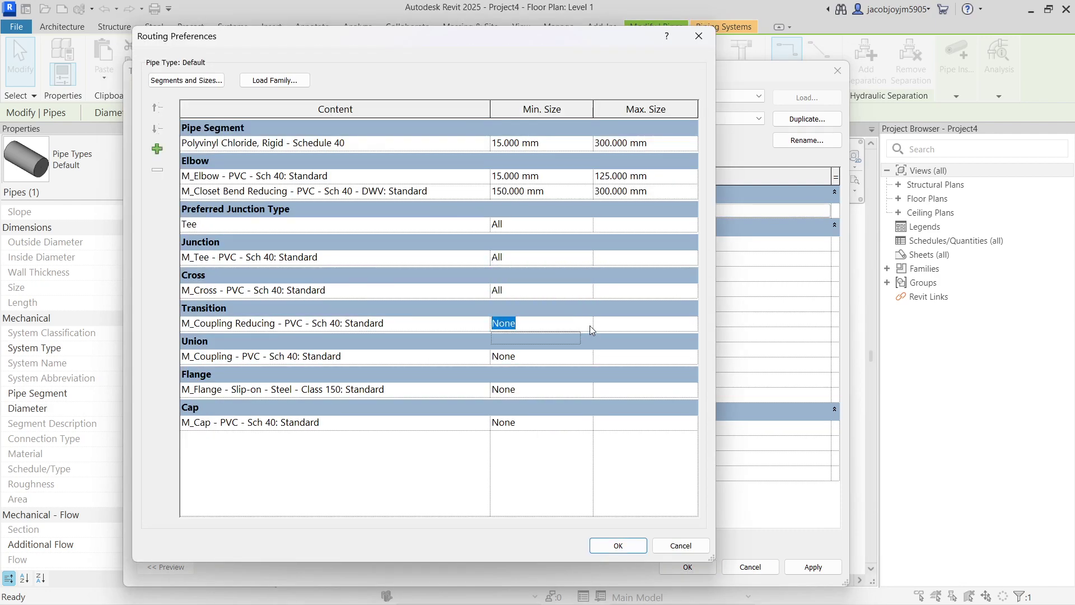
{"action": "left_click", "coordinate": [587, 324]}
{"action": "left_click", "coordinate": [515, 340]}
Set the union, flange and cap size ranges to All, and accept the routing preferences and type properties
{"action": "left_click", "coordinate": [588, 357]}
{"action": "left_click", "coordinate": [588, 357]}
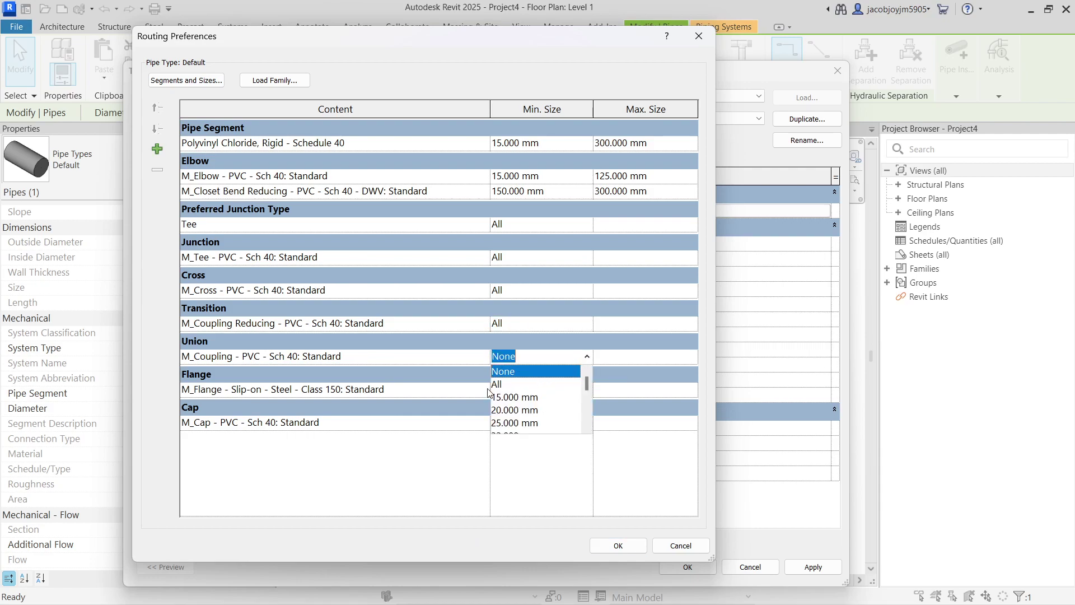
{"action": "left_click", "coordinate": [497, 384]}
{"action": "left_click", "coordinate": [588, 391]}
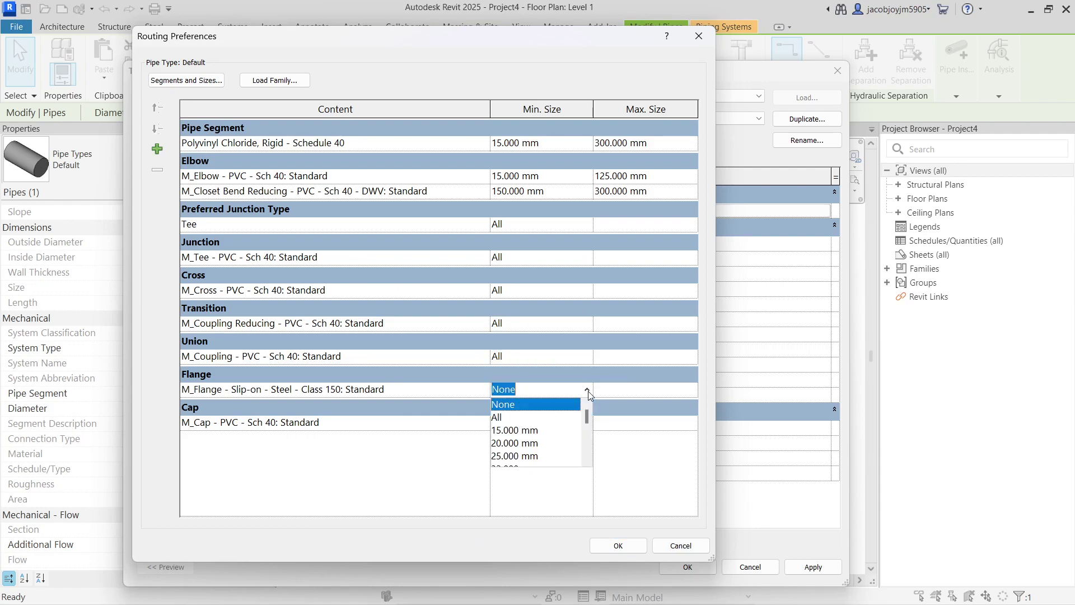
{"action": "left_click", "coordinate": [519, 418]}
{"action": "left_click", "coordinate": [590, 427]}
{"action": "left_click", "coordinate": [514, 453]}
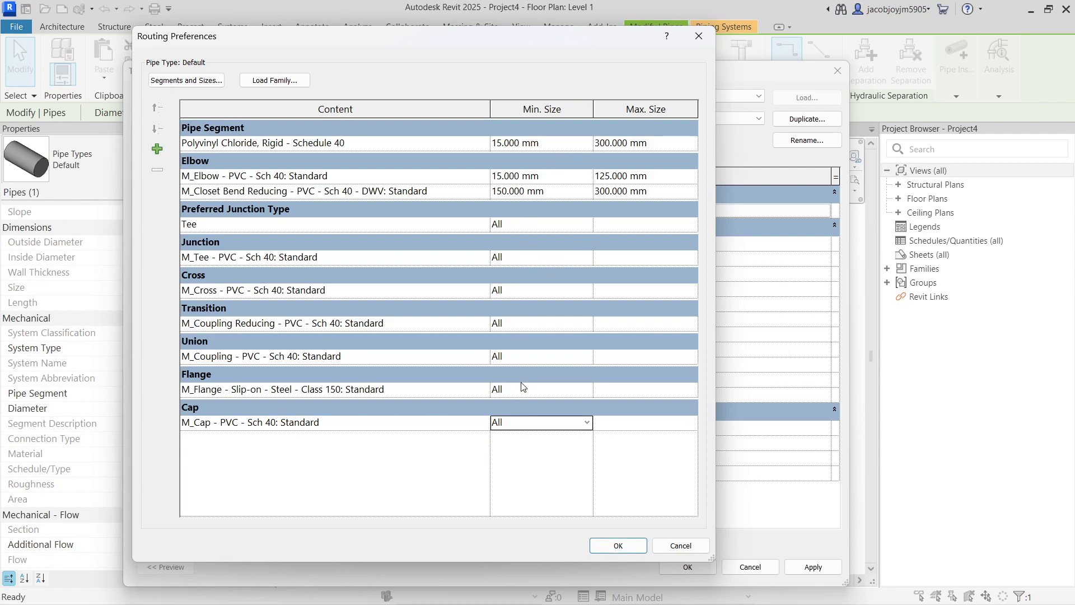
{"action": "left_click", "coordinate": [621, 545]}
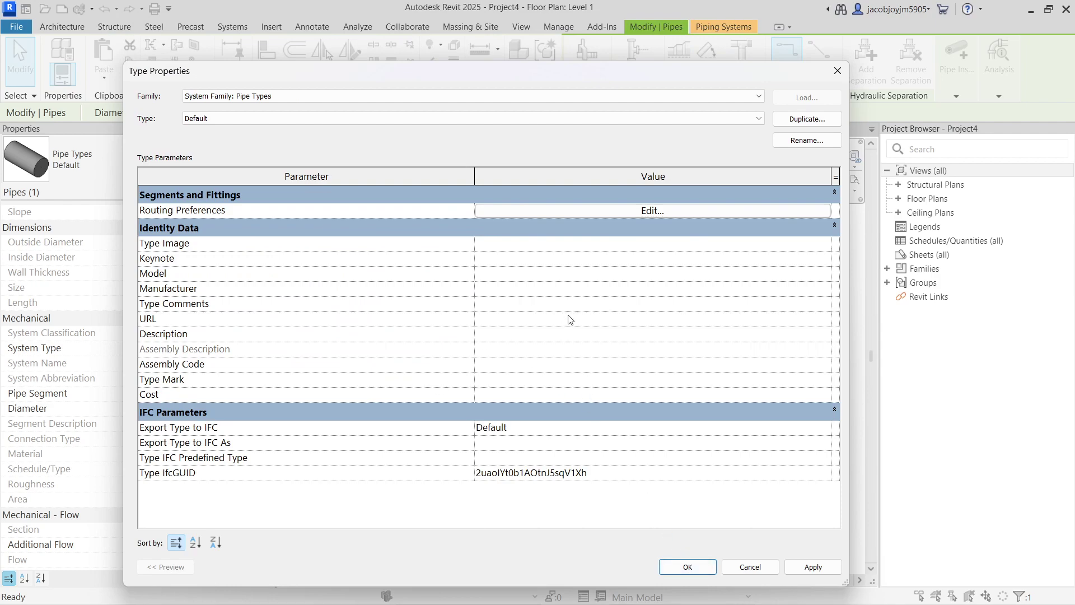
{"action": "left_click", "coordinate": [687, 567]}
Draw a 250 mm pipe run below the existing pipes: about 6100 mm horizontally, a leg straight down, and a leg angled about 5° below horizontal
{"action": "left_click", "coordinate": [598, 366]}
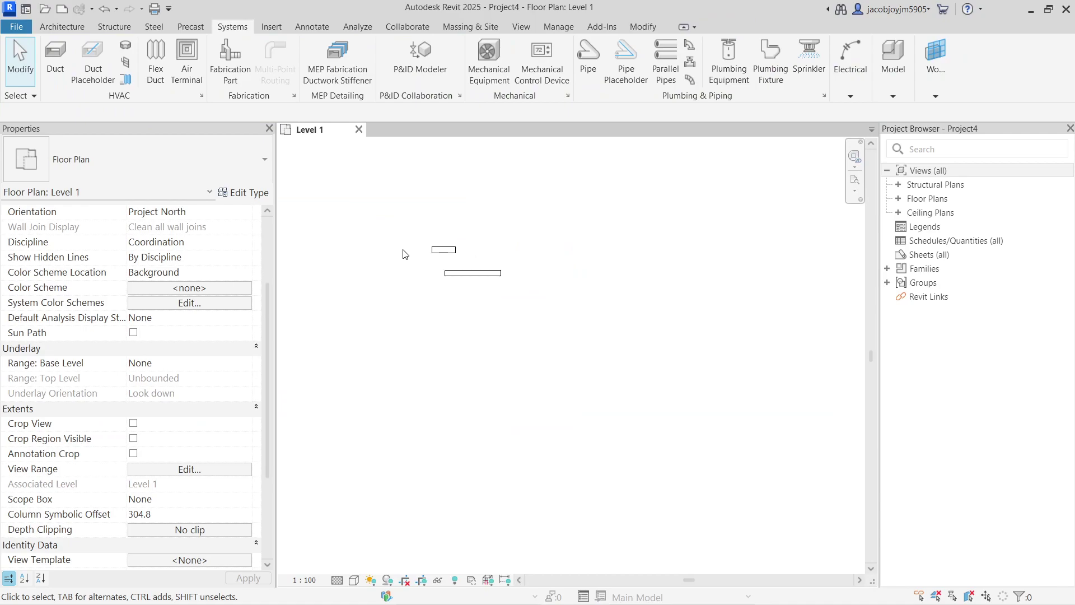
{"action": "left_click", "coordinate": [589, 59]}
{"action": "left_click", "coordinate": [445, 321]}
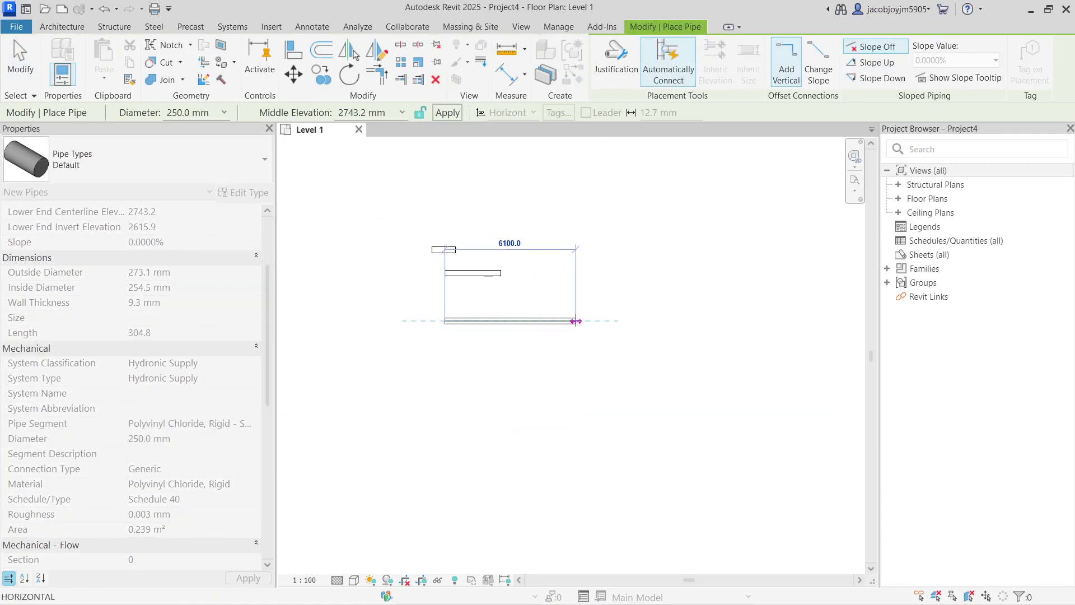
{"action": "left_click", "coordinate": [576, 320]}
{"action": "left_click", "coordinate": [575, 403]}
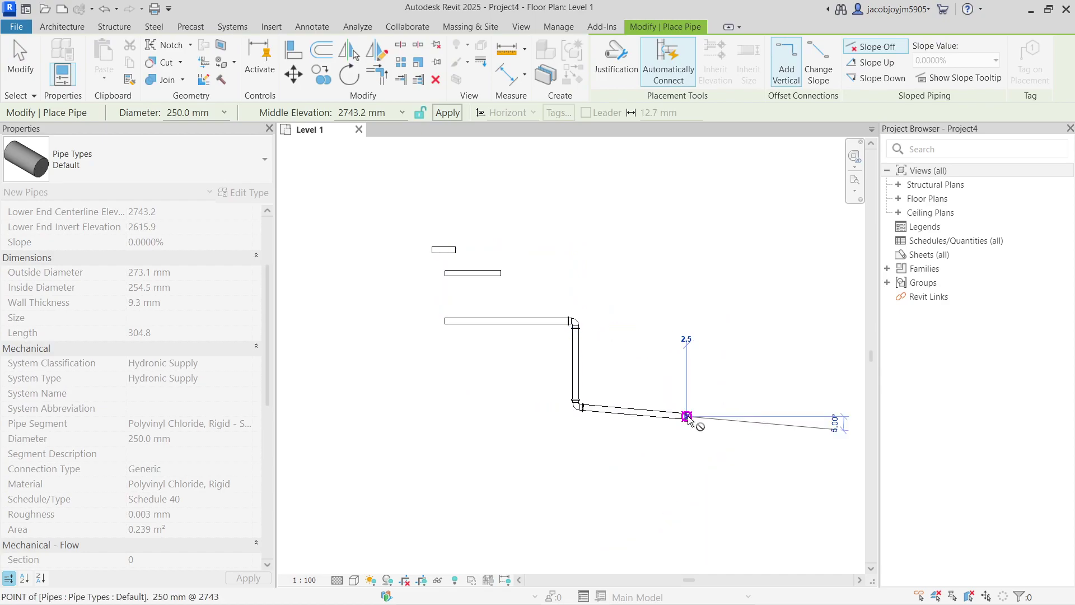
{"action": "left_click", "coordinate": [687, 417]}
{"action": "key", "text": "Escape"}
{"action": "key", "text": "Escape"}
Split the new run's upper horizontal pipe near its midpoint with Split Element
{"action": "scroll", "coordinate": [504, 325], "scroll_direction": "up", "scroll_amount": 4}
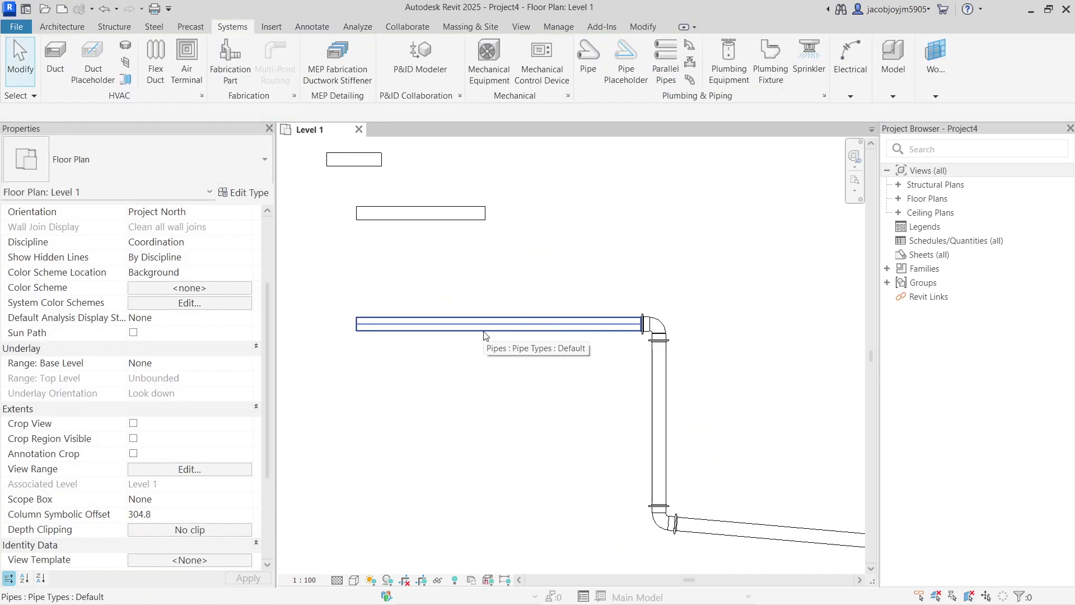
{"action": "scroll", "coordinate": [486, 334], "scroll_direction": "up", "scroll_amount": 1}
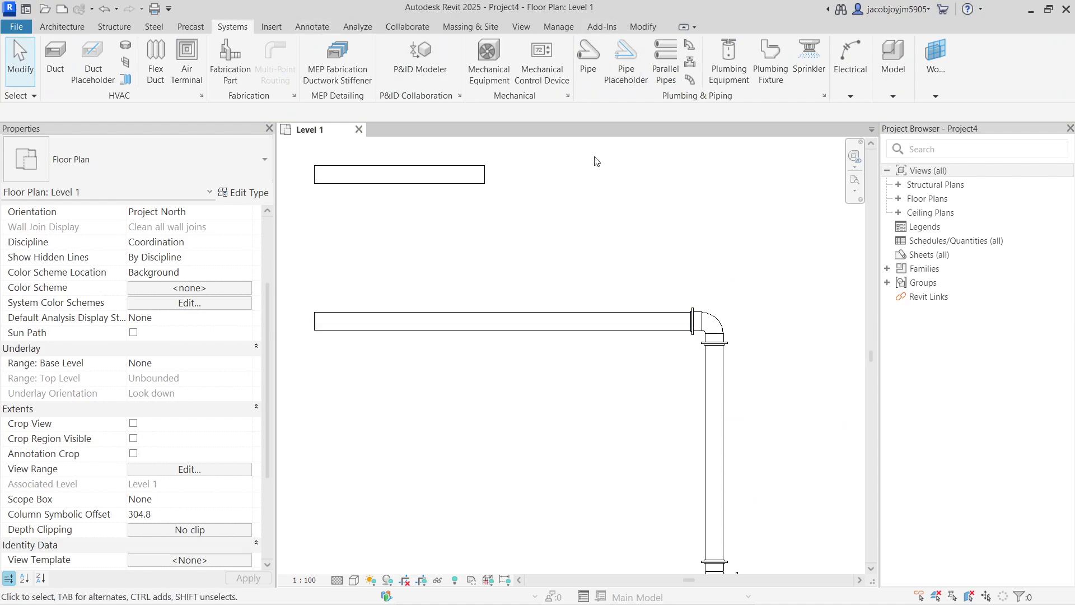
{"action": "left_click", "coordinate": [583, 322]}
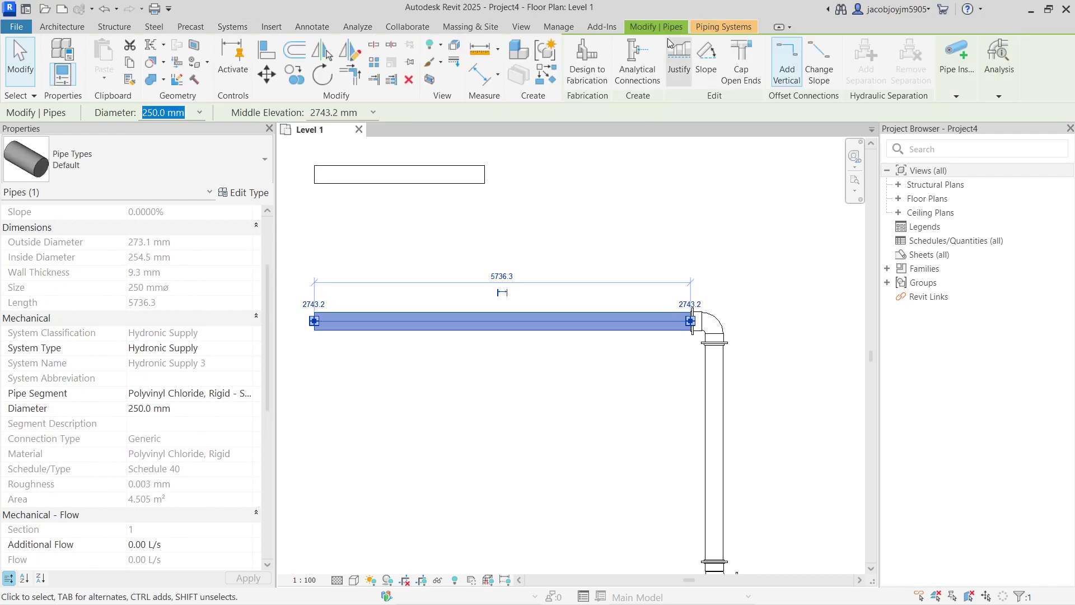
{"action": "left_click", "coordinate": [374, 45]}
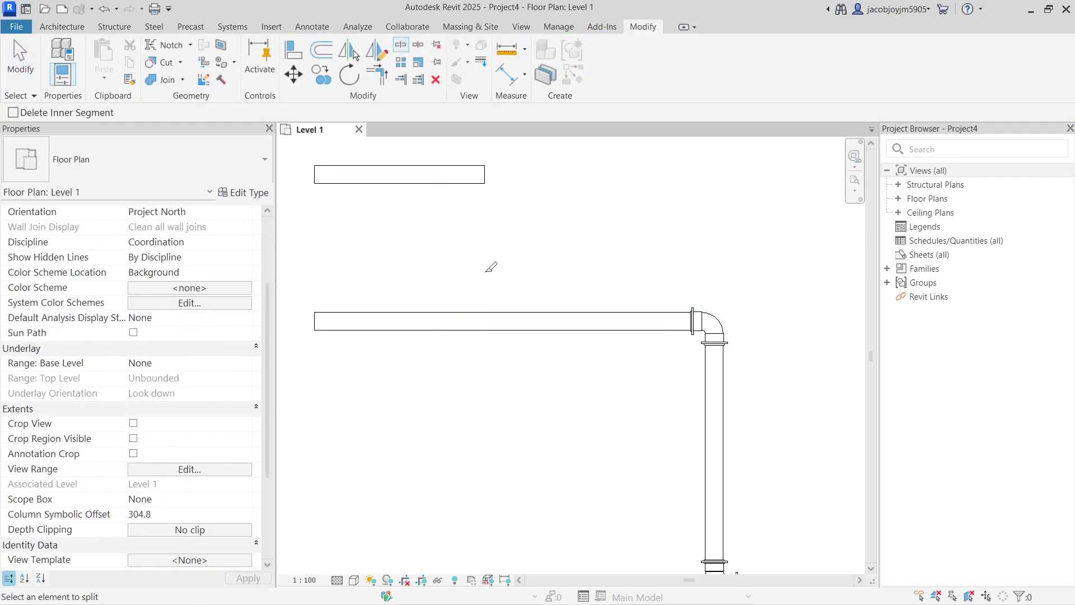
{"action": "left_click", "coordinate": [492, 318]}
{"action": "scroll", "coordinate": [491, 317], "scroll_direction": "up", "scroll_amount": 5}
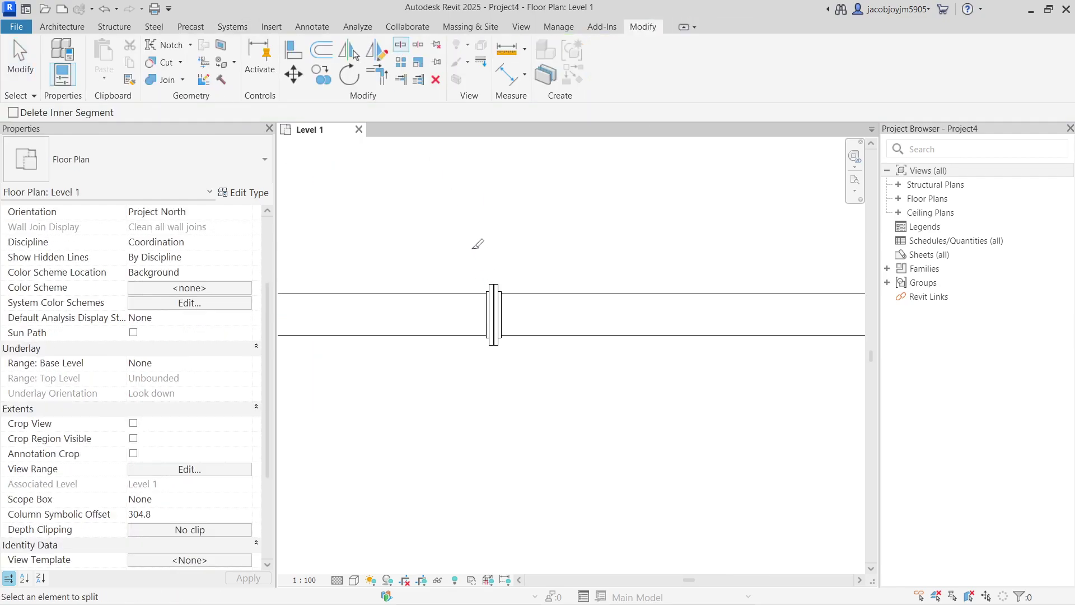
{"action": "key", "text": "Escape"}
{"action": "left_click_drag", "start_coordinate": [468, 248], "coordinate": [523, 376]}
{"action": "key", "text": "Escape"}
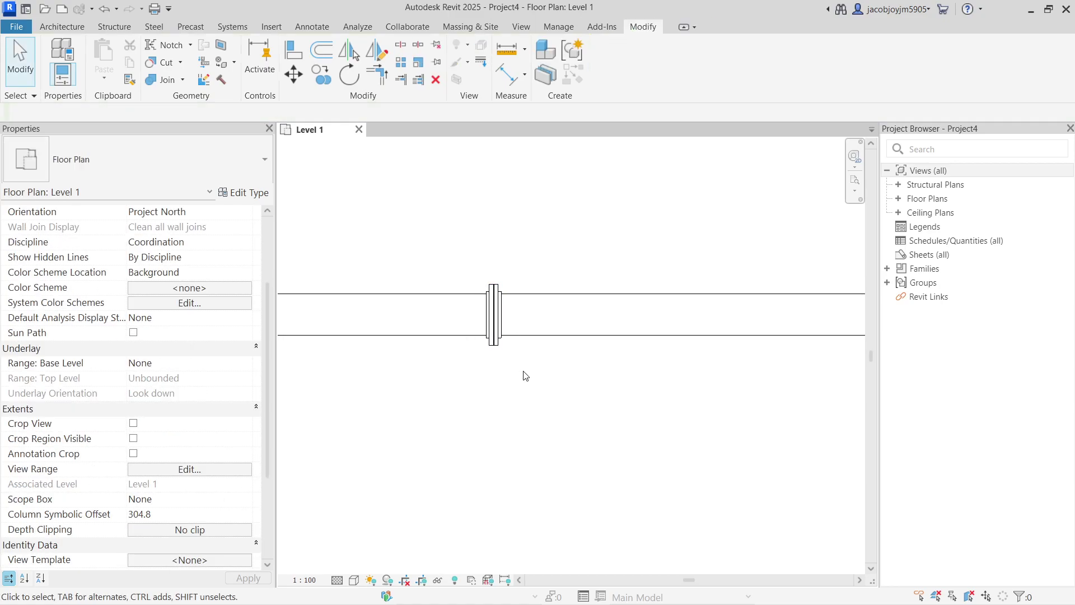
Open the default 3D view with the Fine detail level and look at the pipe run from the top
{"action": "left_click", "coordinate": [521, 28]}
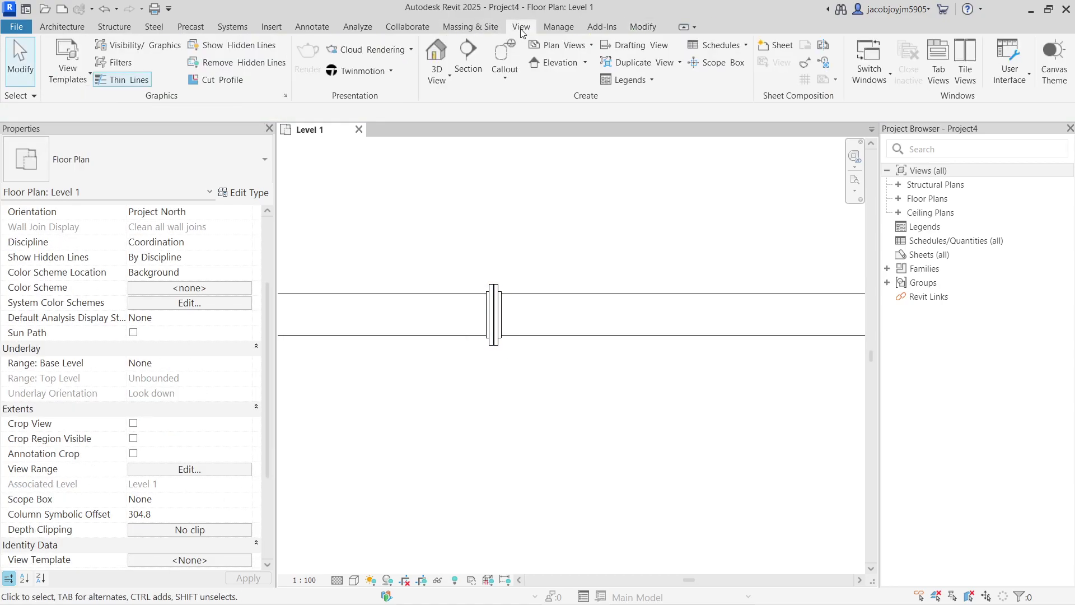
{"action": "left_click", "coordinate": [435, 53]}
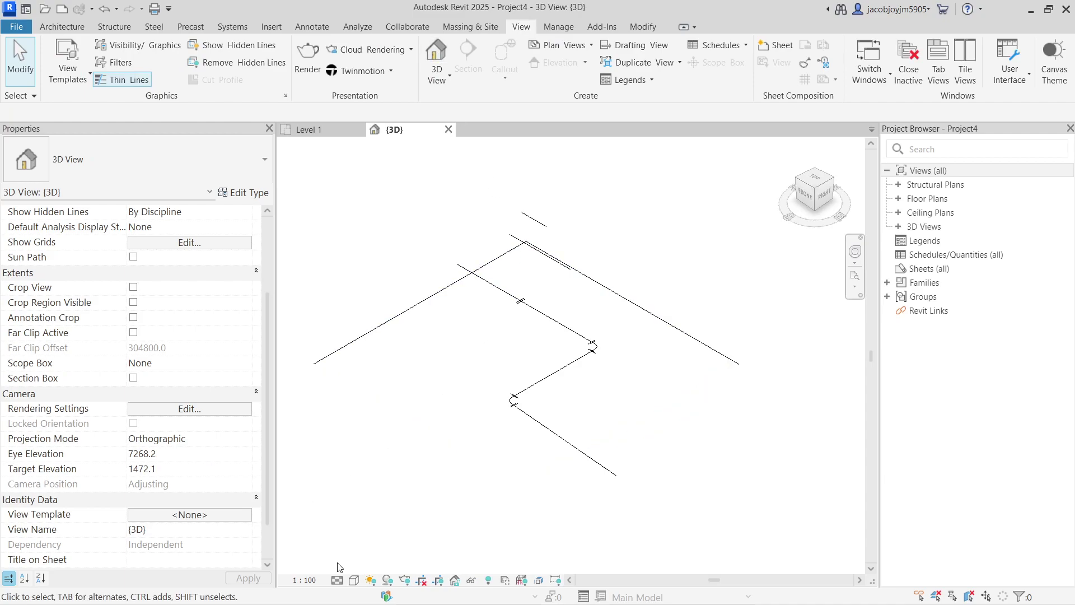
{"action": "left_click", "coordinate": [336, 580]}
{"action": "left_click", "coordinate": [355, 566]}
{"action": "scroll", "coordinate": [534, 301], "scroll_direction": "up", "scroll_amount": 2}
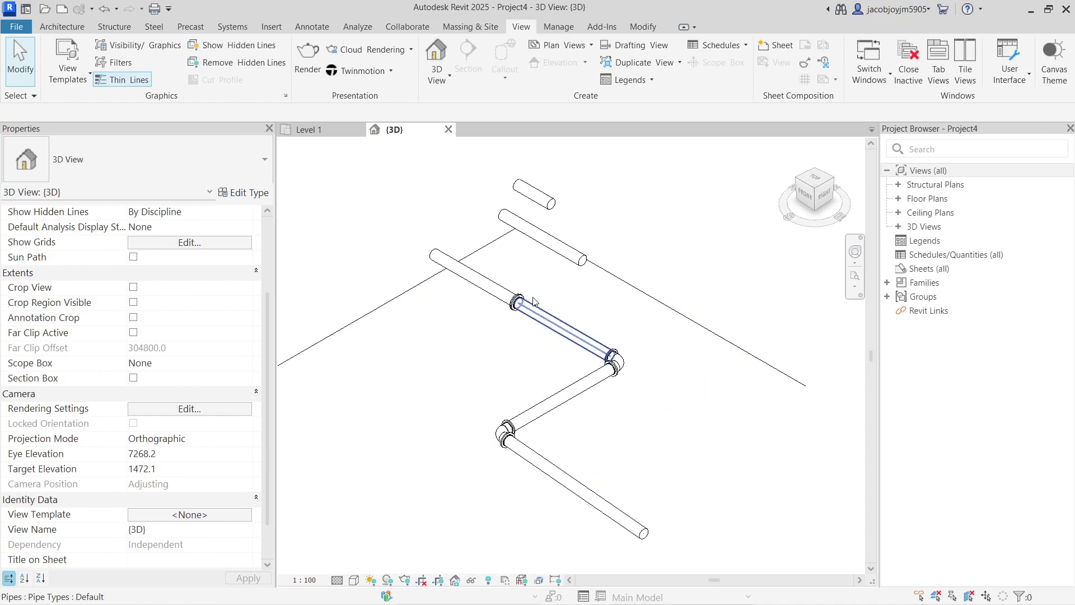
{"action": "scroll", "coordinate": [533, 301], "scroll_direction": "up", "scroll_amount": 5}
{"action": "left_click", "coordinate": [533, 340]}
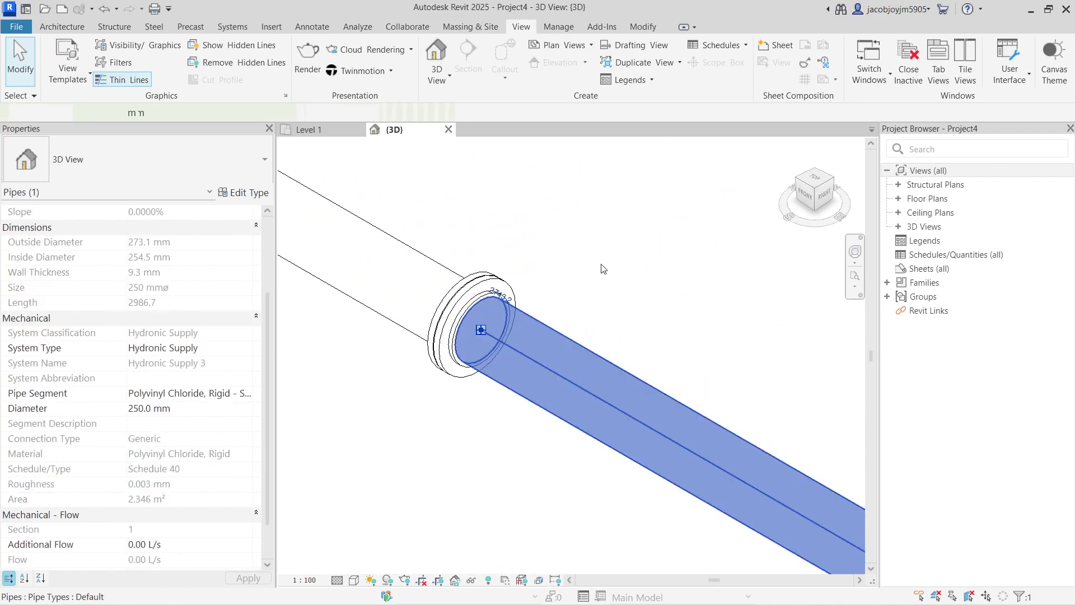
{"action": "left_click", "coordinate": [603, 269]}
{"action": "scroll", "coordinate": [585, 259], "scroll_direction": "down", "scroll_amount": 7}
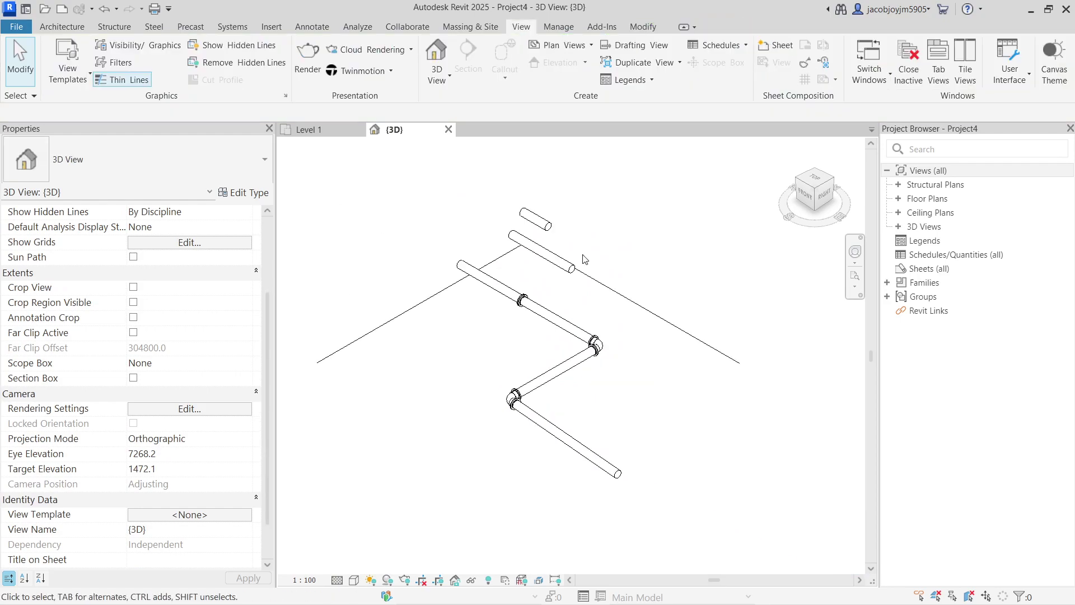
{"action": "left_click", "coordinate": [815, 183]}
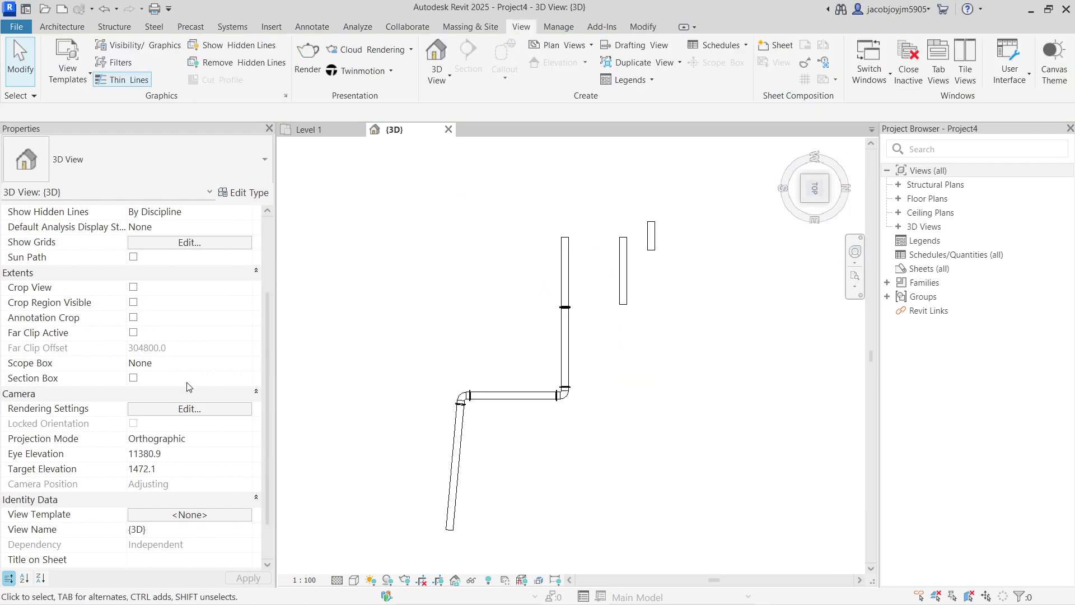
Duplicate the Default pipe type found under the Pipes family's pipe types
{"action": "left_click", "coordinate": [887, 283]}
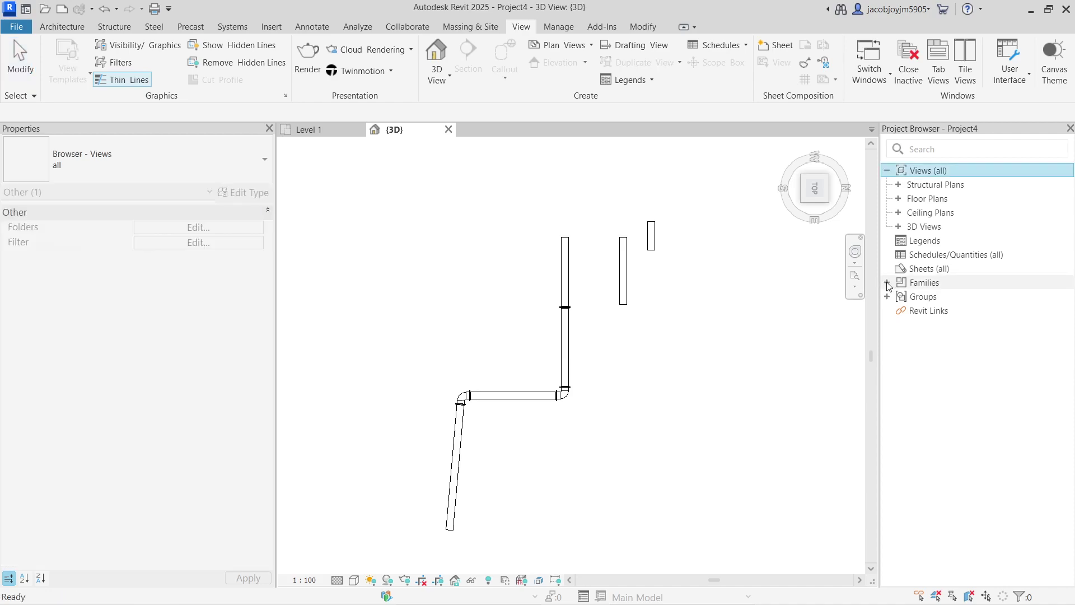
{"action": "left_click", "coordinate": [919, 494]}
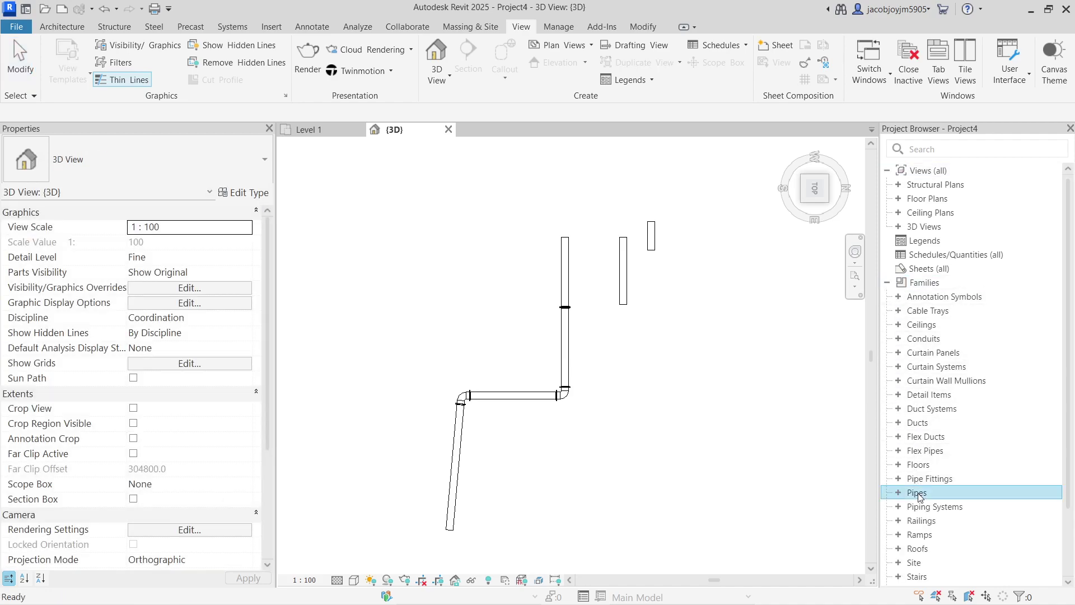
{"action": "left_click", "coordinate": [899, 493]}
{"action": "scroll", "coordinate": [916, 430], "scroll_direction": "down", "scroll_amount": 2}
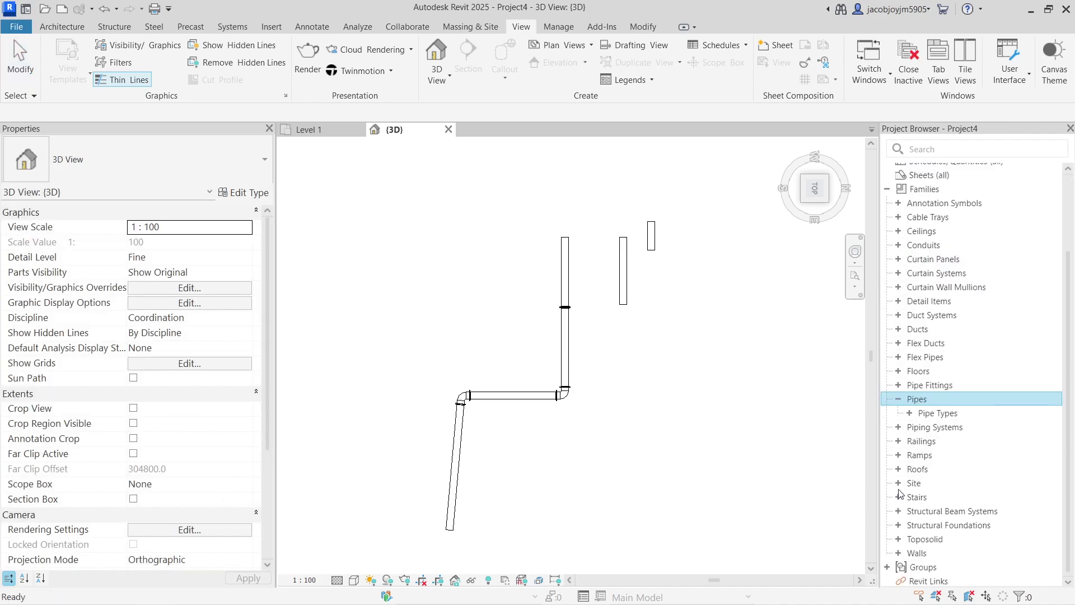
{"action": "left_click", "coordinate": [910, 412]}
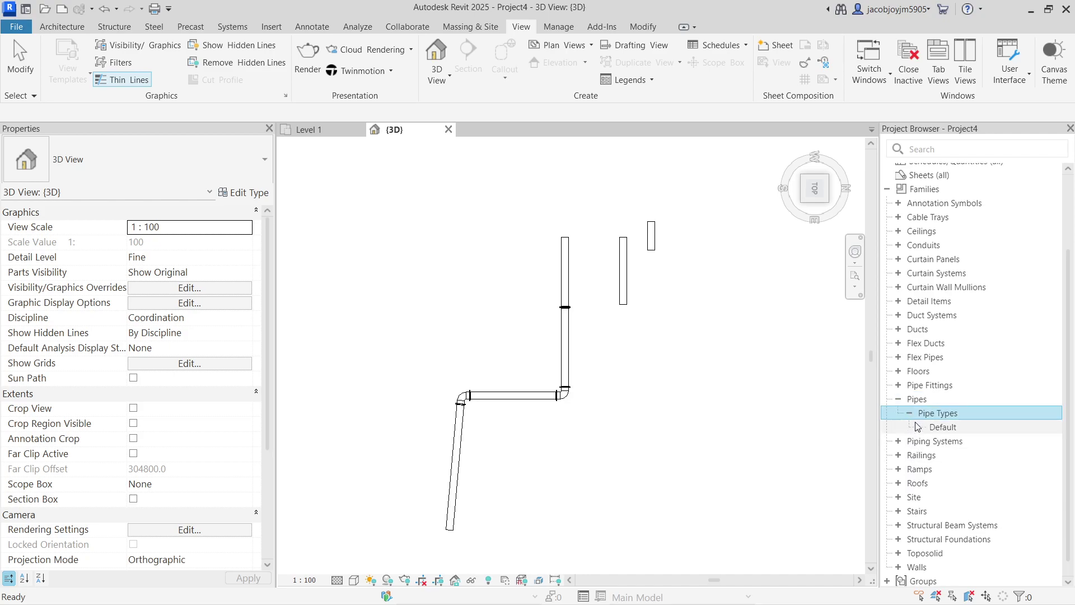
{"action": "left_click", "coordinate": [943, 427]}
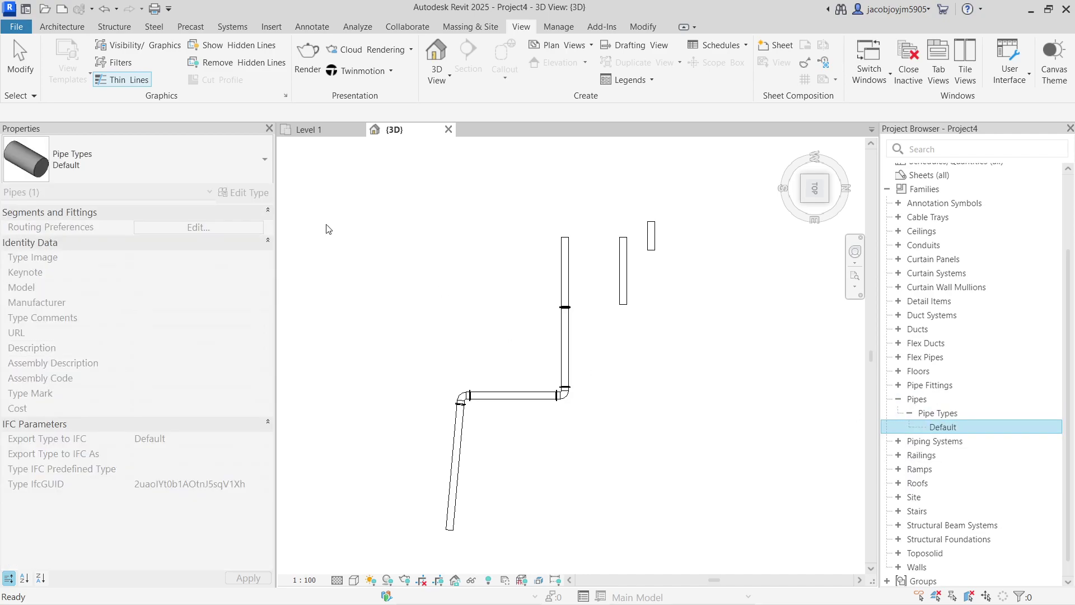
{"action": "right_click", "coordinate": [939, 430]}
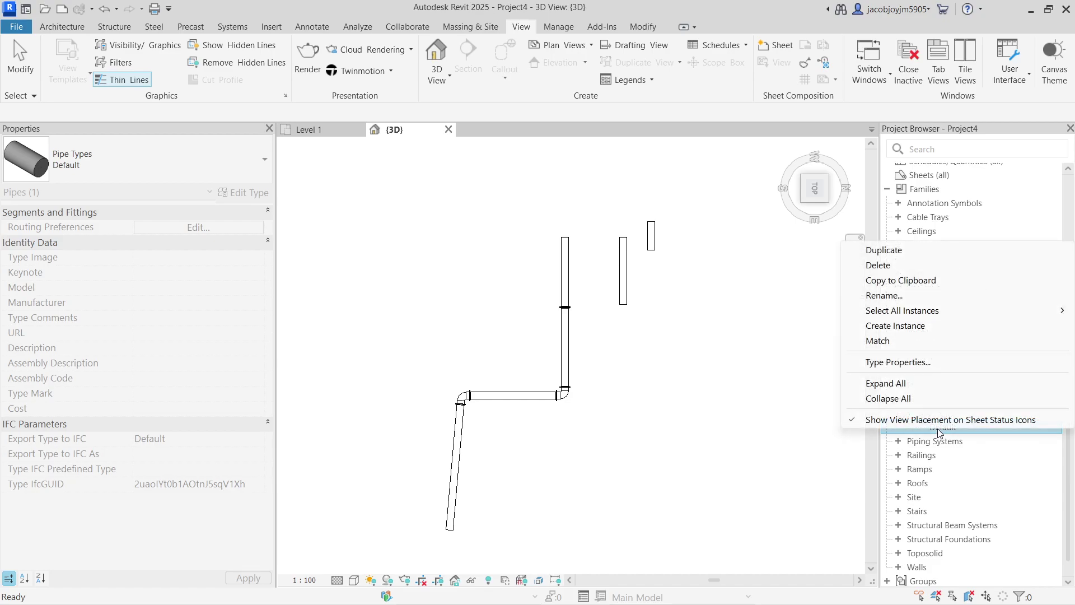
{"action": "left_click", "coordinate": [884, 250]}
Rename the duplicated pipe type as Steel Pipe
{"action": "right_click", "coordinate": [946, 443]}
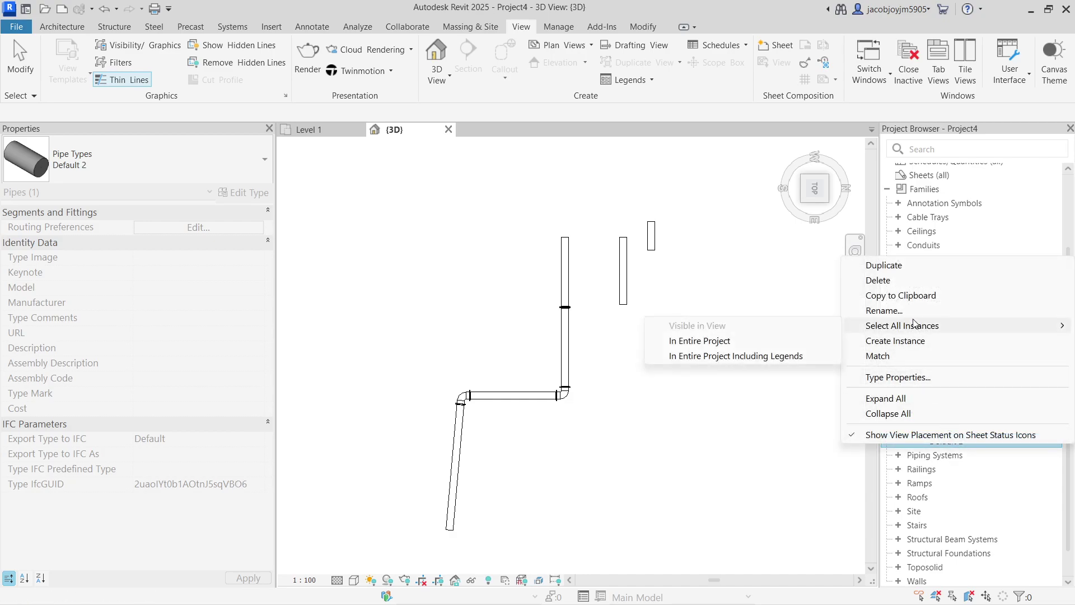
{"action": "left_click", "coordinate": [888, 311]}
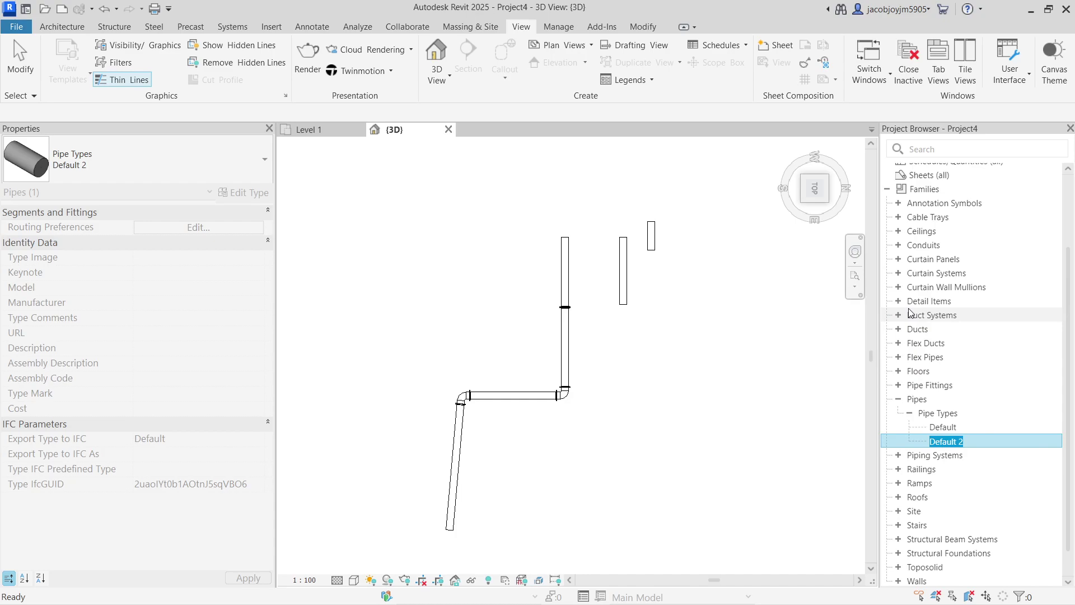
{"action": "type", "text": "Steel Pipe"}
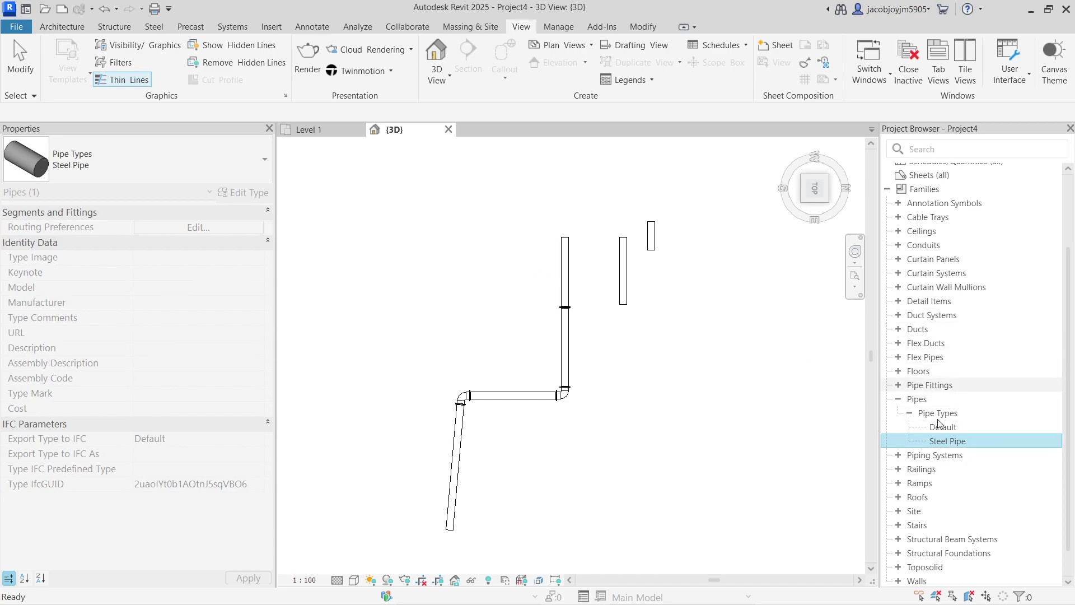
Open the routing preferences of the Steel Pipe type and set its pipe segment to Stainless Steel - 5S
{"action": "right_click", "coordinate": [945, 441]}
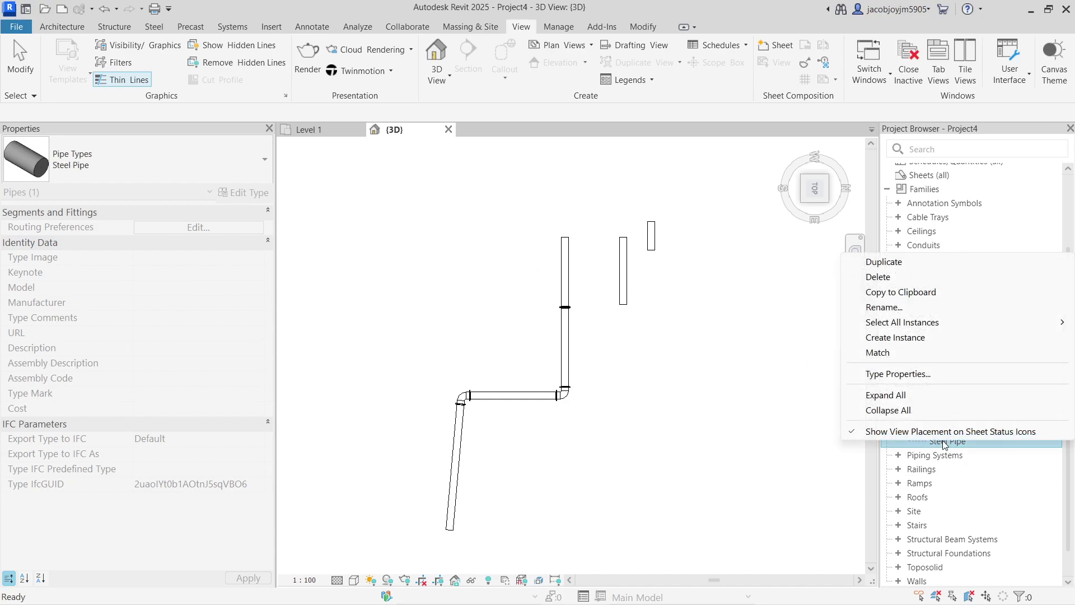
{"action": "left_click", "coordinate": [934, 374]}
{"action": "left_click", "coordinate": [571, 213]}
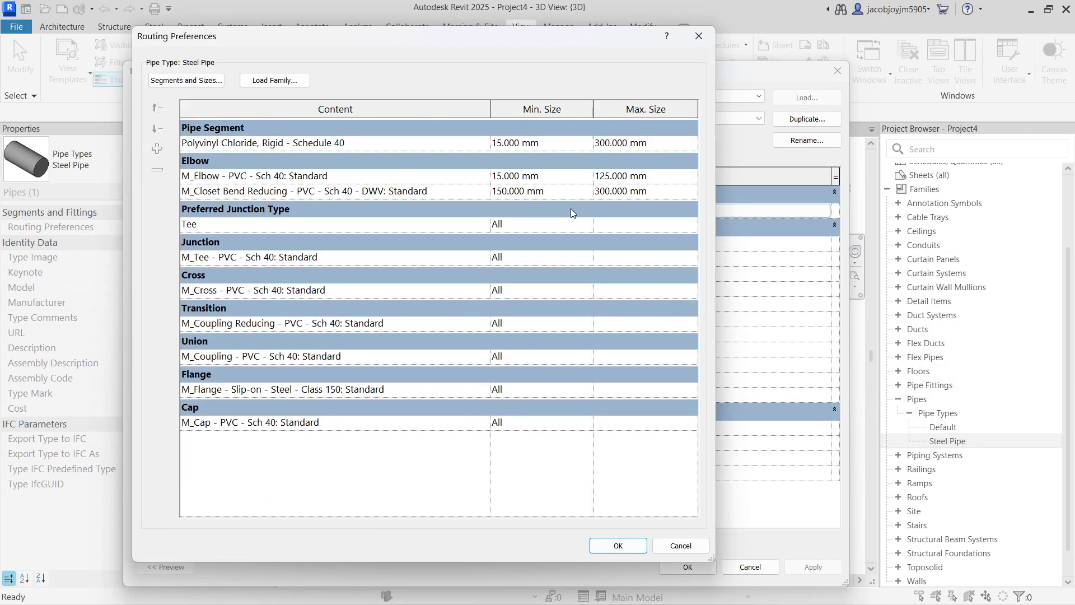
{"action": "left_click", "coordinate": [484, 145]}
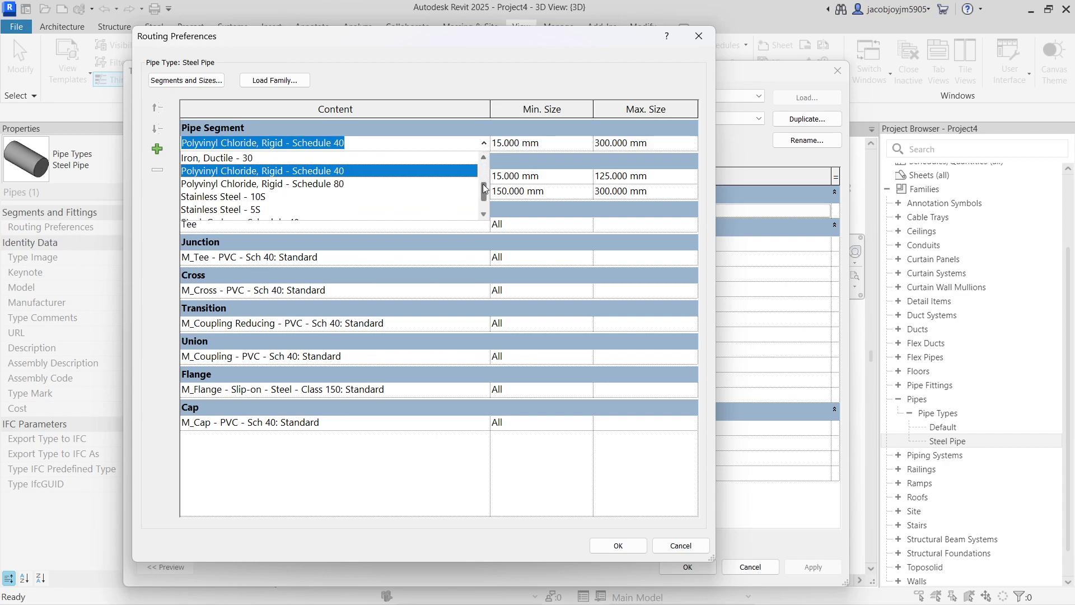
{"action": "left_click", "coordinate": [248, 210]}
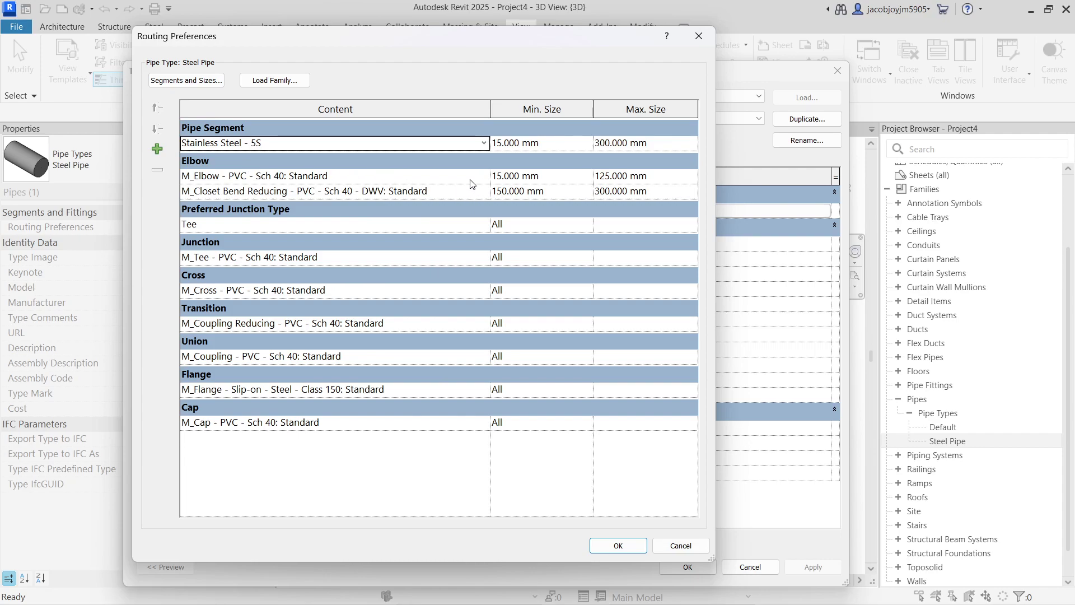
Load all the flanged Class 150 fitting families from the Flanged folder under Fittings, Carbon Steel
{"action": "left_click", "coordinate": [261, 84]}
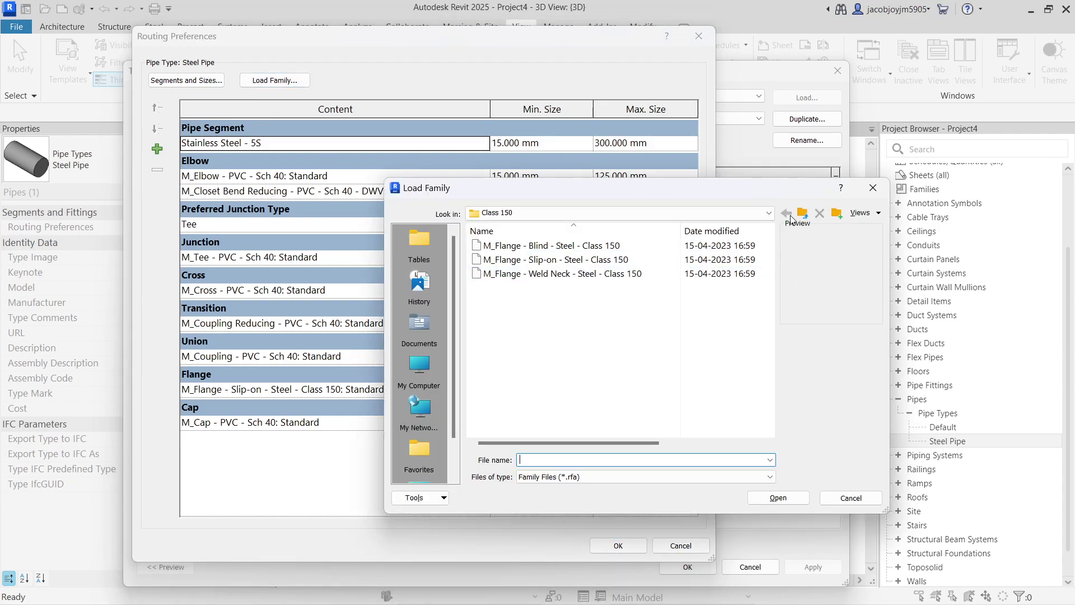
{"action": "left_click", "coordinate": [802, 213]}
{"action": "left_click", "coordinate": [801, 213]}
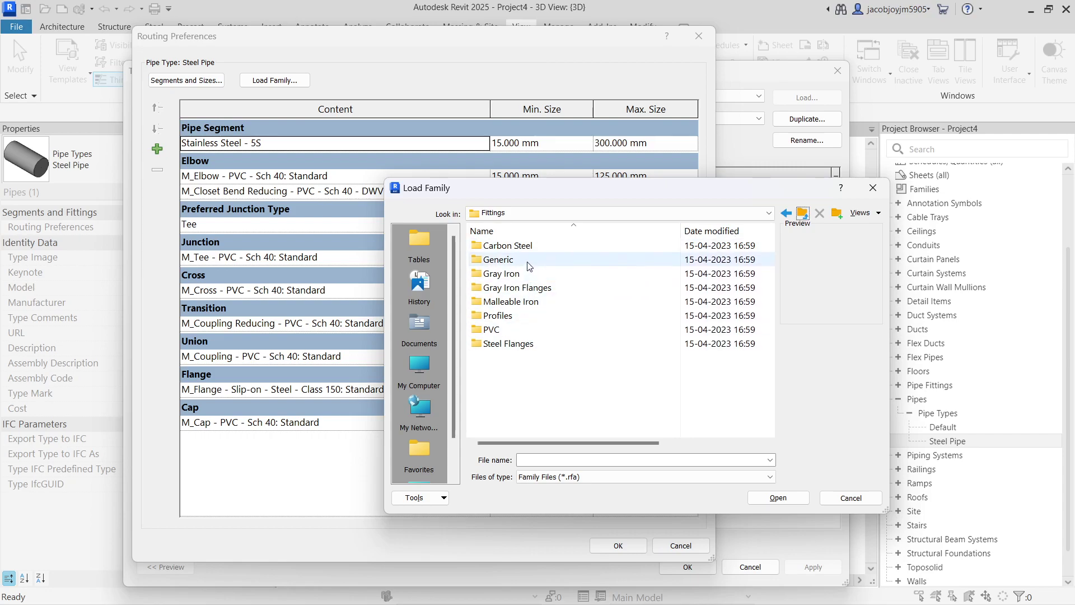
{"action": "left_click", "coordinate": [547, 245]}
{"action": "double_click", "coordinate": [548, 245]}
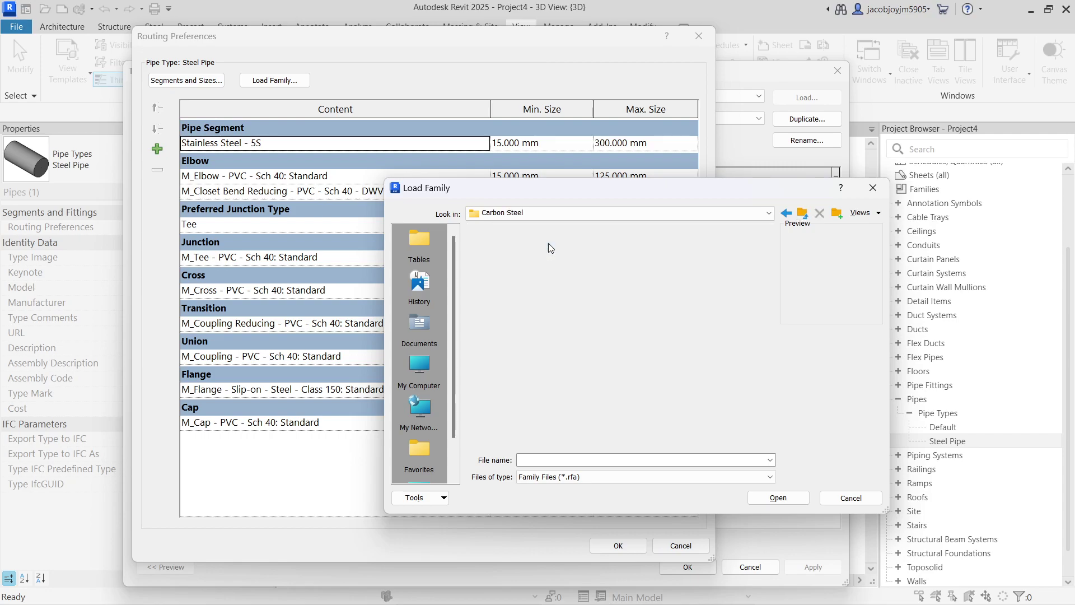
{"action": "double_click", "coordinate": [549, 245]}
{"action": "double_click", "coordinate": [548, 244]}
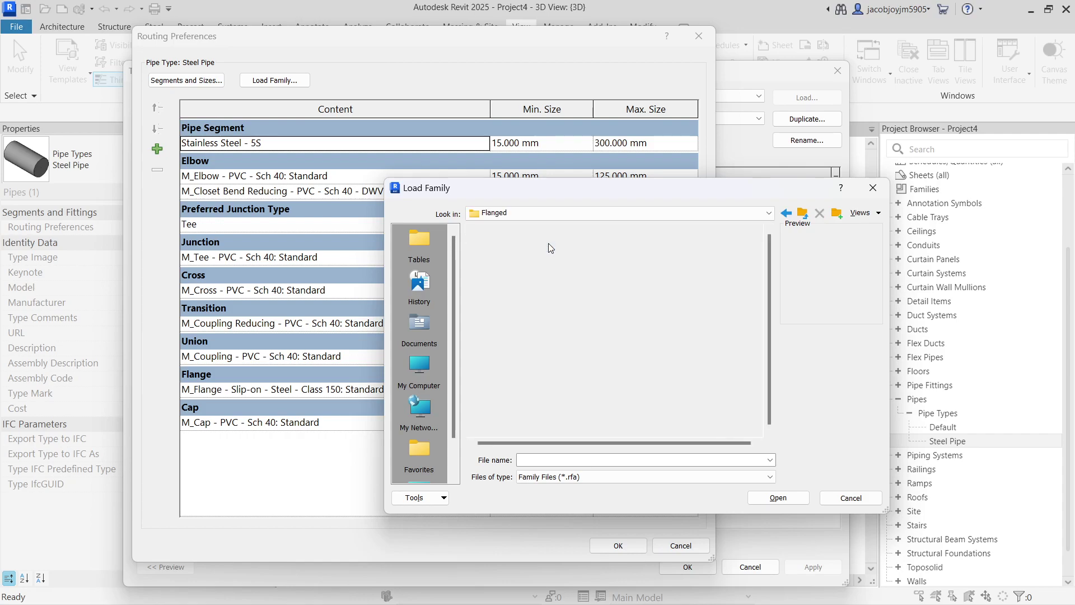
{"action": "left_click", "coordinate": [549, 245]}
{"action": "left_click", "coordinate": [553, 386], "text": "shift"}
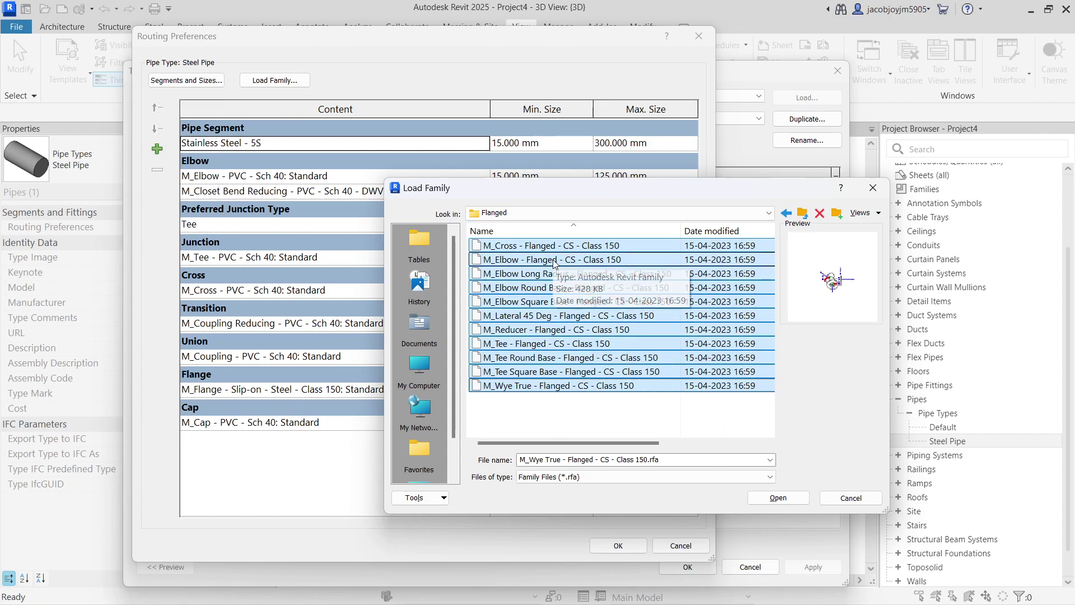
{"action": "left_click", "coordinate": [778, 498]}
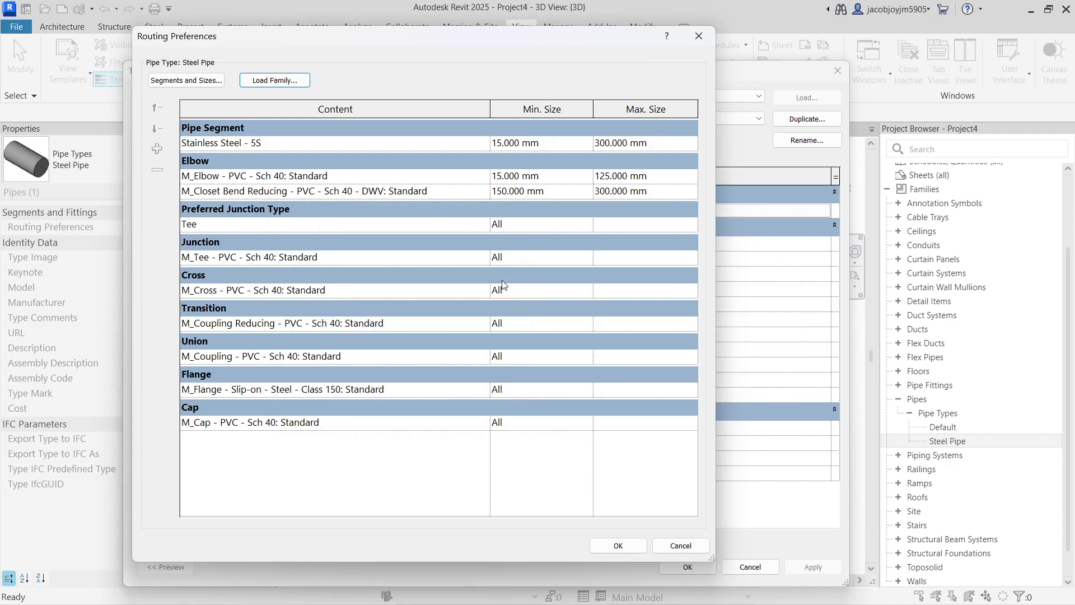
Remove the closet bend row from the elbows and set the remaining elbow to M_Elbow - Flanged - CS - Class 150: Standard for all sizes
{"action": "left_click", "coordinate": [438, 192]}
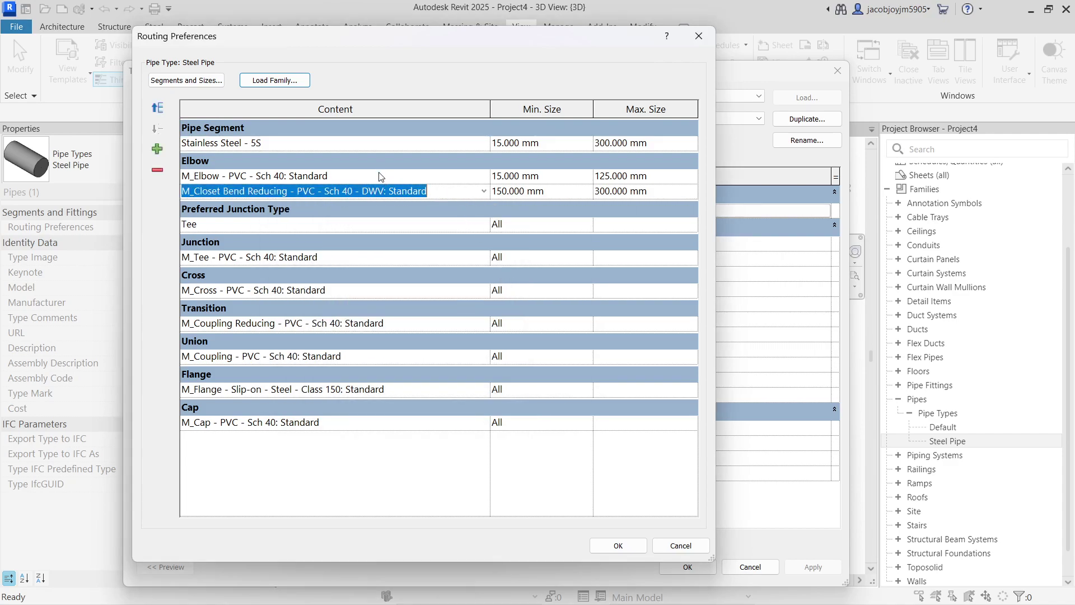
{"action": "left_click", "coordinate": [157, 171]}
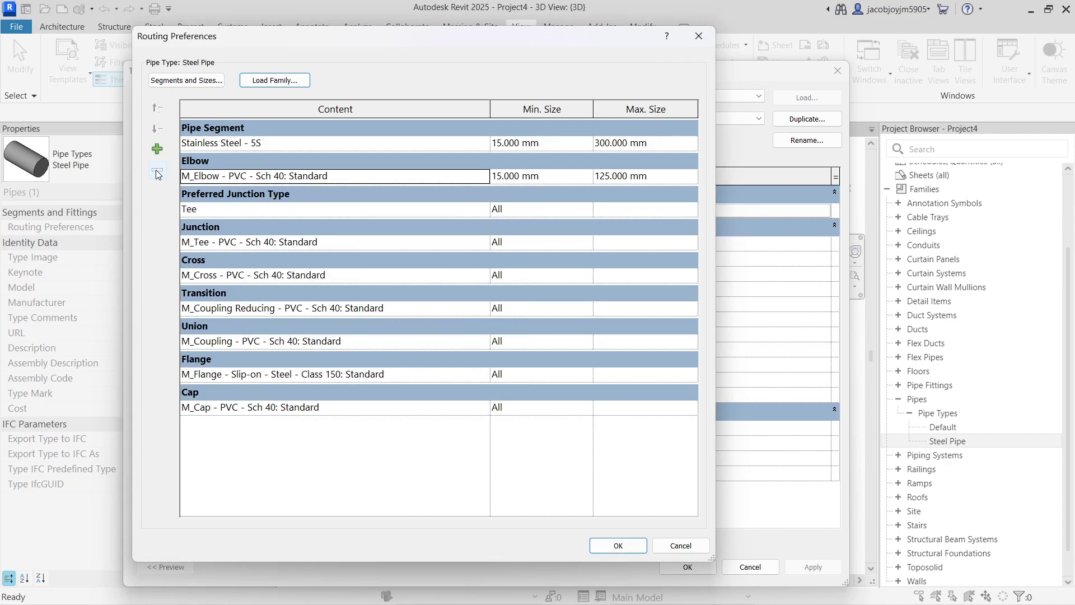
{"action": "left_click", "coordinate": [485, 177]}
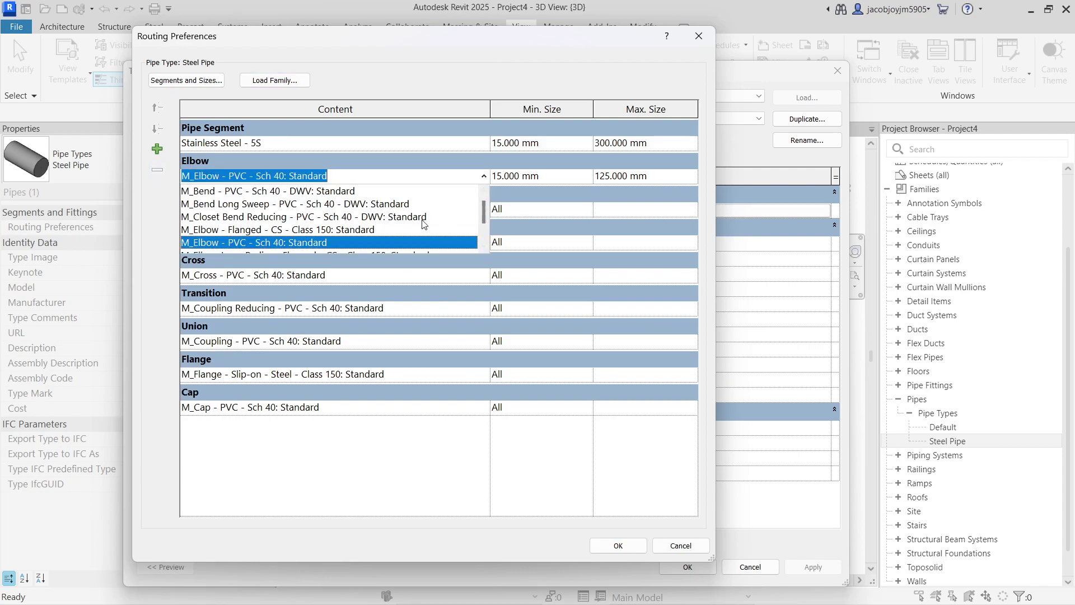
{"action": "left_click", "coordinate": [336, 229]}
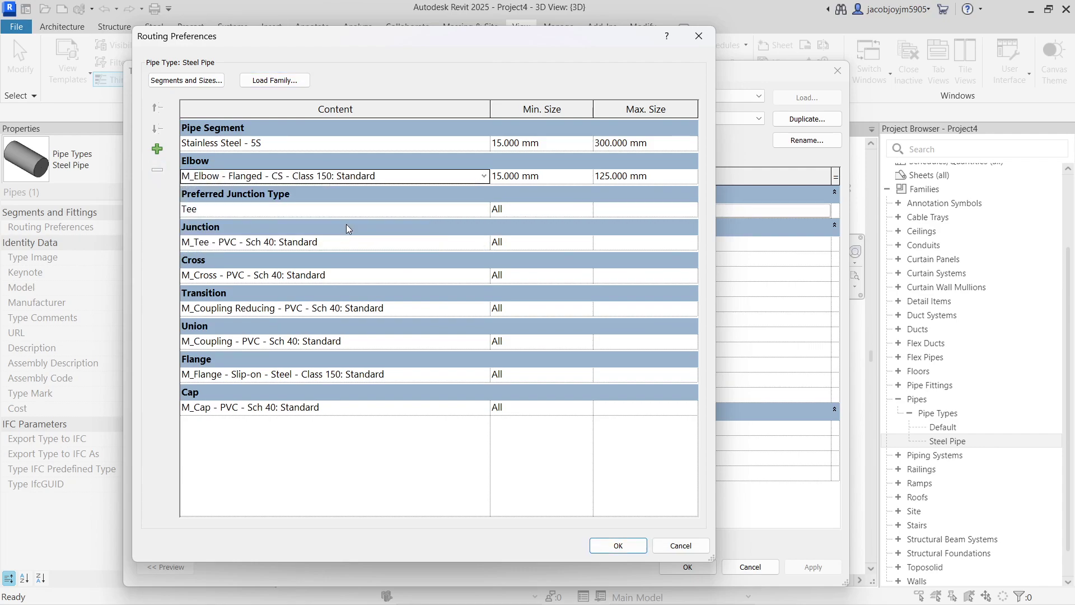
{"action": "left_click", "coordinate": [585, 173]}
{"action": "left_click", "coordinate": [586, 176]}
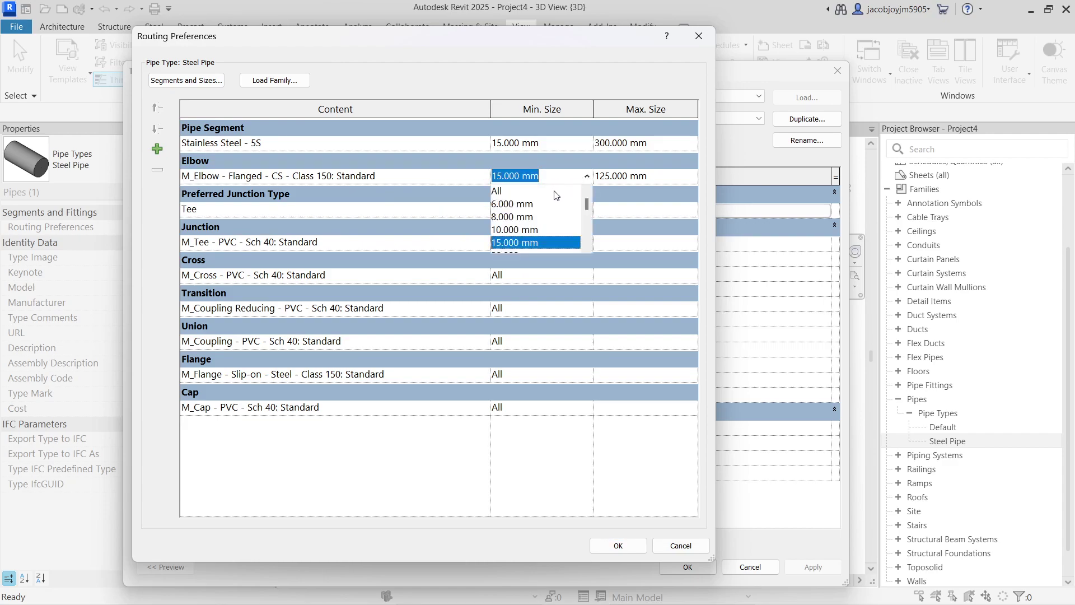
{"action": "left_click", "coordinate": [551, 190]}
Set the junction to M_Tee - Flanged - CS - Class 150: Standard and the cross to M_Cross - Flanged - CS - Class 150: Standard
{"action": "left_click", "coordinate": [485, 210]}
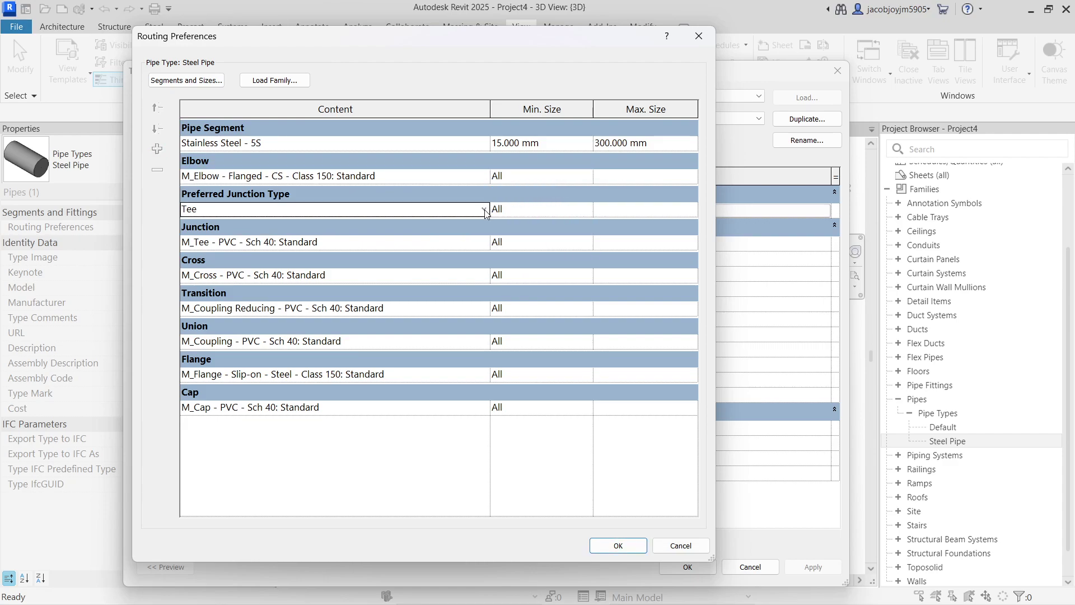
{"action": "left_click", "coordinate": [485, 210]}
{"action": "left_click", "coordinate": [485, 210]}
{"action": "left_click", "coordinate": [484, 242]}
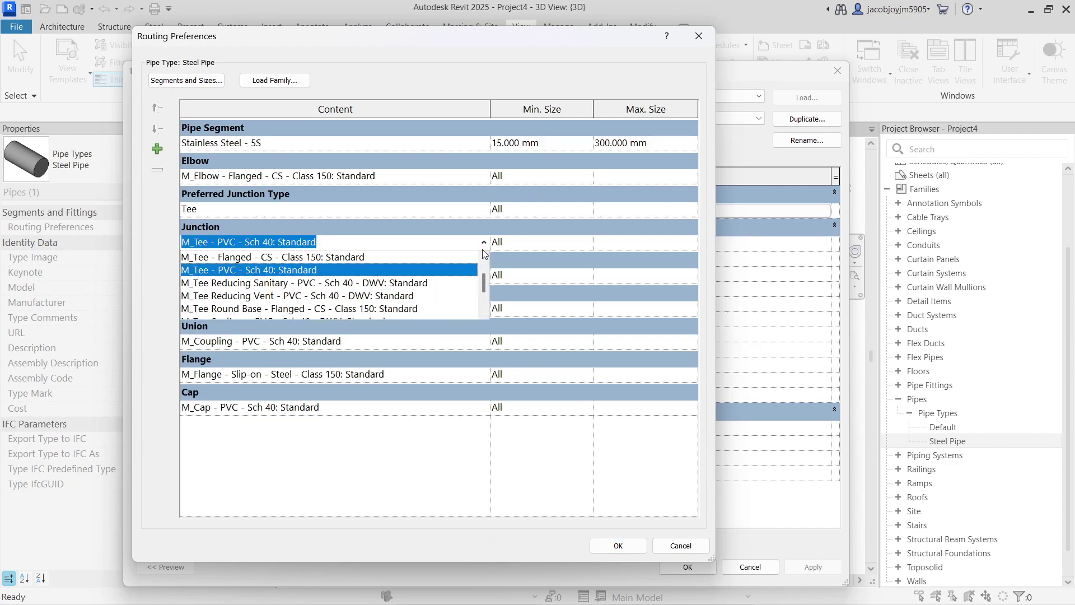
{"action": "left_click", "coordinate": [361, 257]}
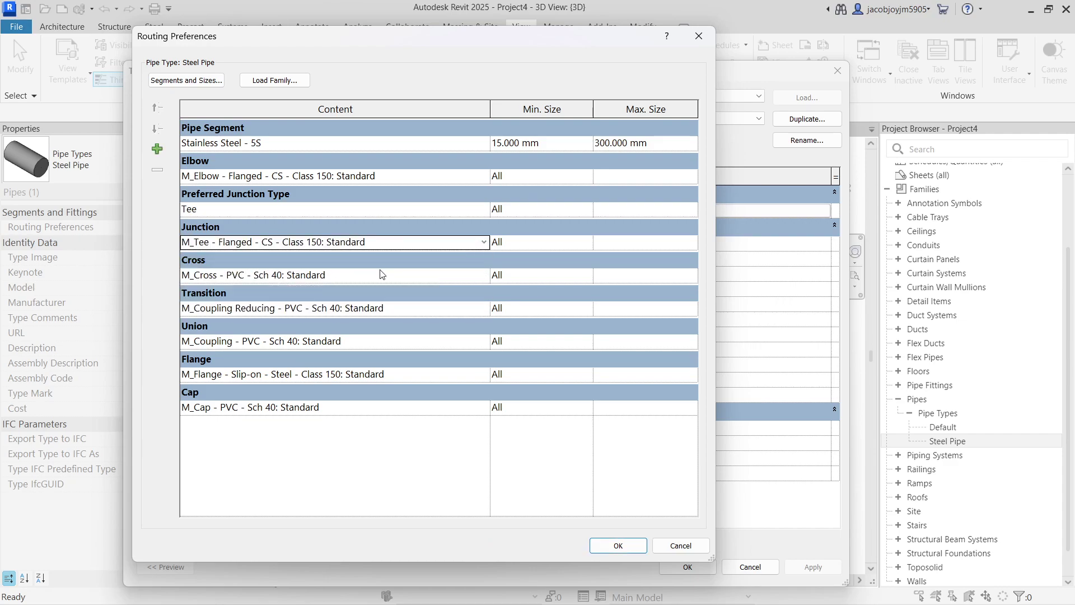
{"action": "left_click", "coordinate": [473, 277]}
{"action": "left_click", "coordinate": [484, 275]}
{"action": "left_click", "coordinate": [303, 305]}
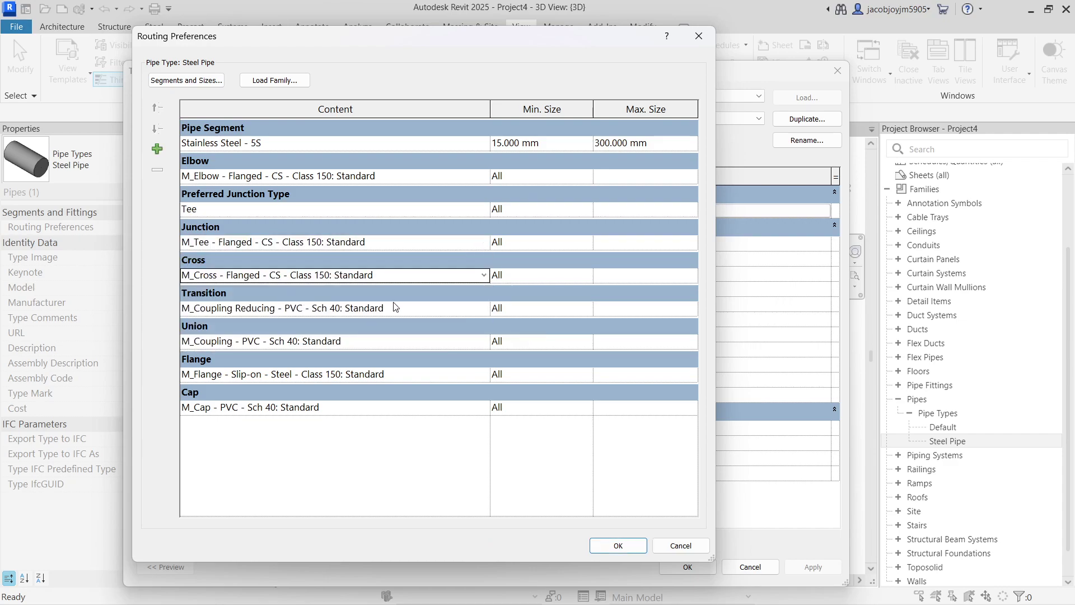
Set the transition to M_Reducer - Flanged - CS - Class 150: Standard and the union to None
{"action": "left_click", "coordinate": [485, 309]}
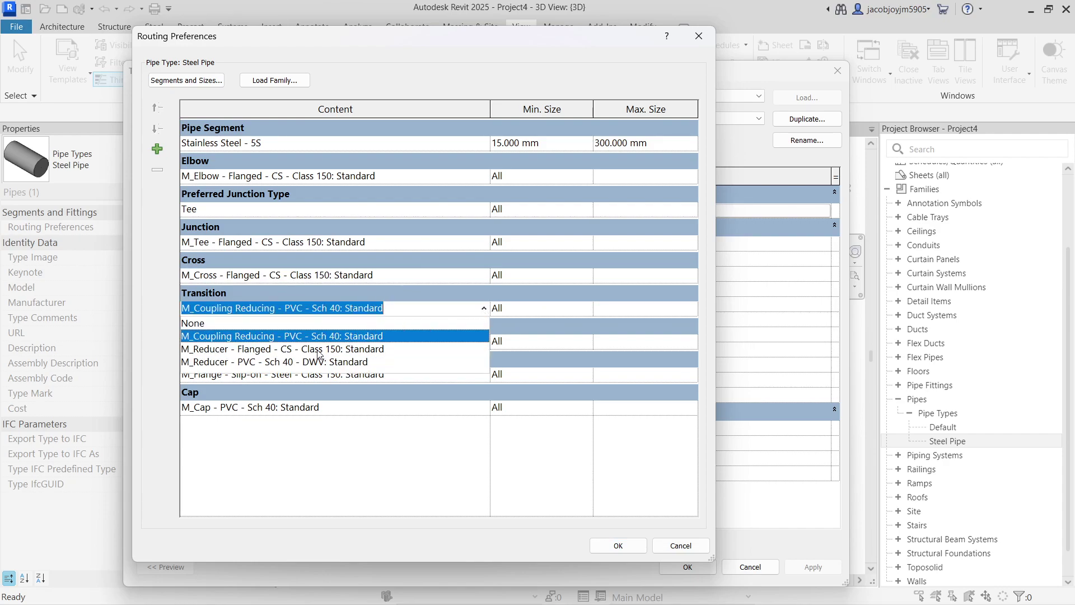
{"action": "left_click", "coordinate": [318, 350]}
{"action": "left_click", "coordinate": [485, 342]}
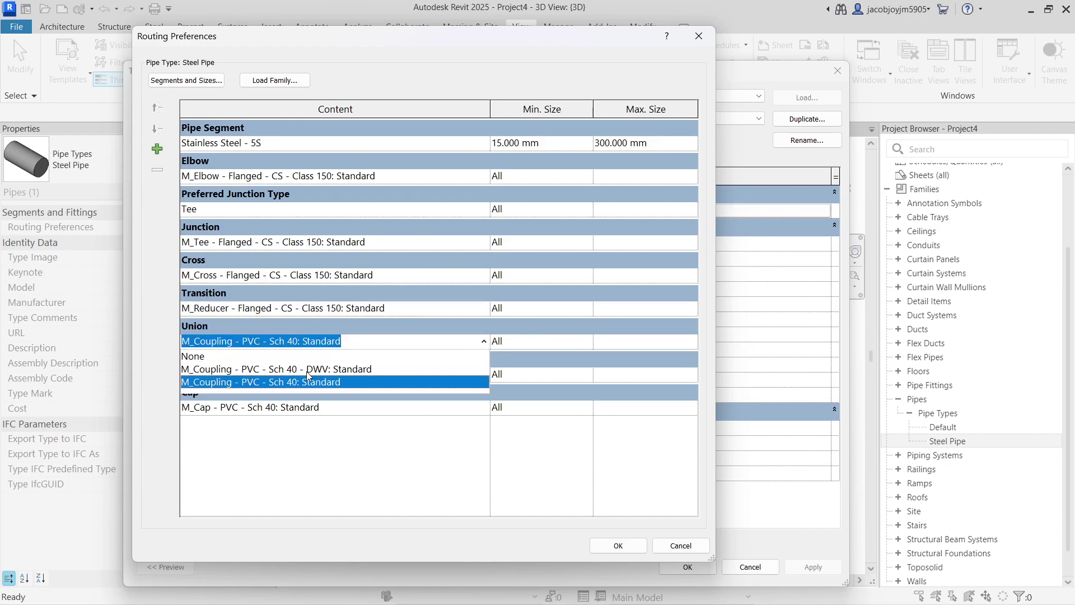
{"action": "left_click", "coordinate": [213, 356]}
Choose M_Flange - Slip-on - Steel - Class 150: Standard as the flange
{"action": "left_click", "coordinate": [481, 374]}
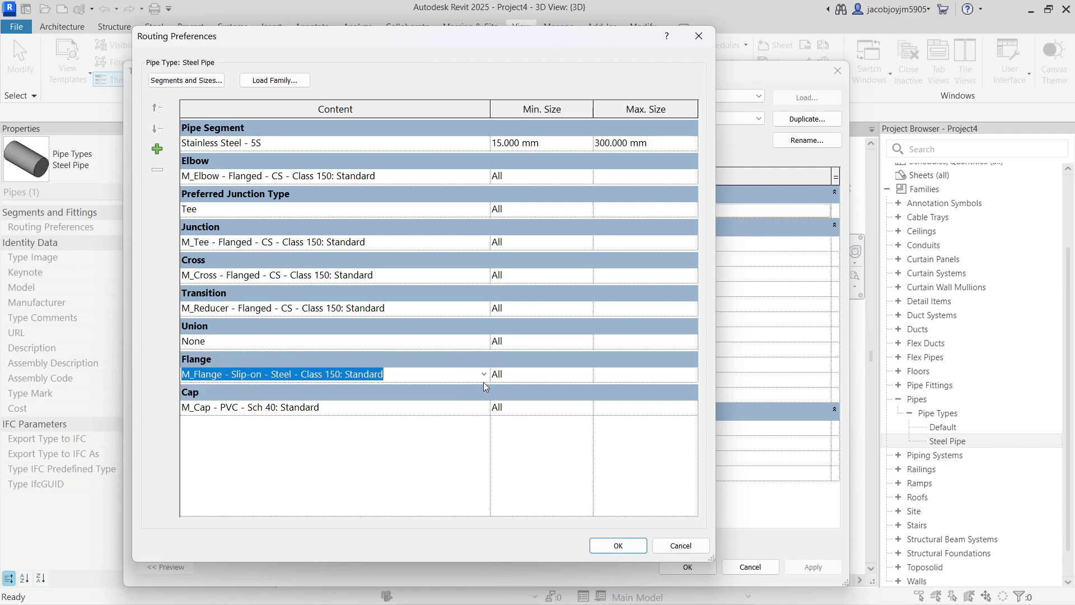
{"action": "left_click", "coordinate": [483, 375]}
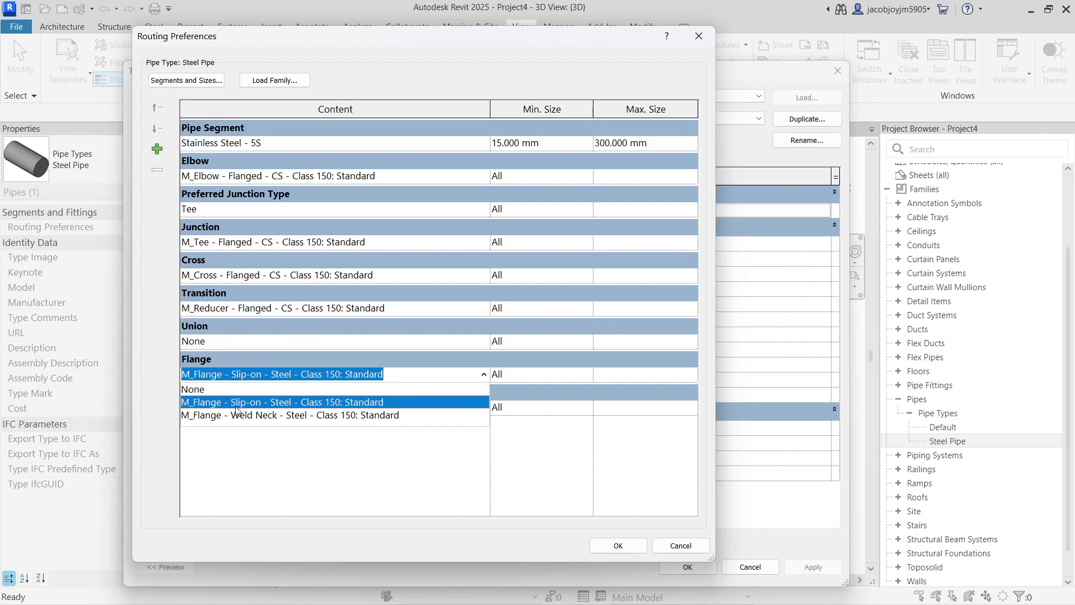
{"action": "left_click", "coordinate": [397, 404]}
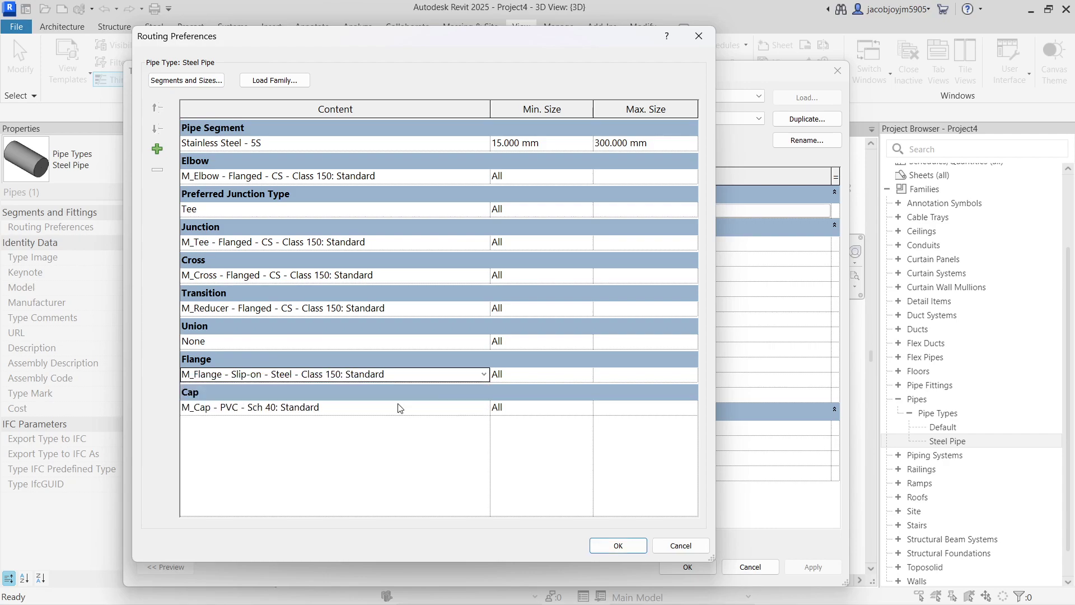
Set the cap in the routing preferences to M_Flange - Blind - Steel - Class 150: Standard
{"action": "left_click", "coordinate": [346, 404]}
{"action": "left_click", "coordinate": [345, 406]}
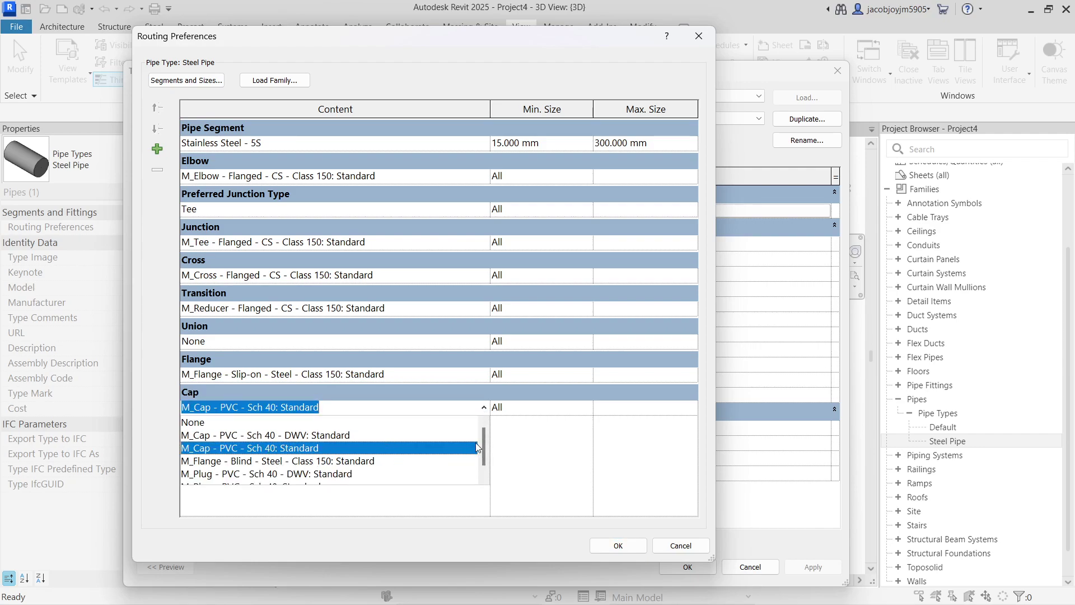
{"action": "scroll", "coordinate": [313, 468], "scroll_direction": "down", "scroll_amount": 1}
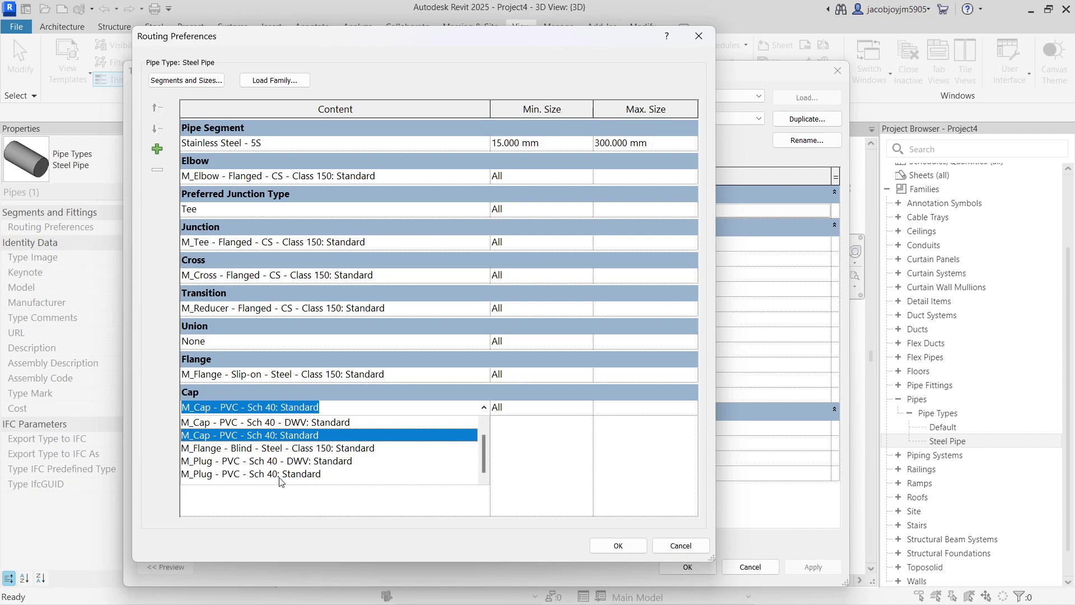
{"action": "left_click_drag", "start_coordinate": [484, 455], "coordinate": [483, 440]}
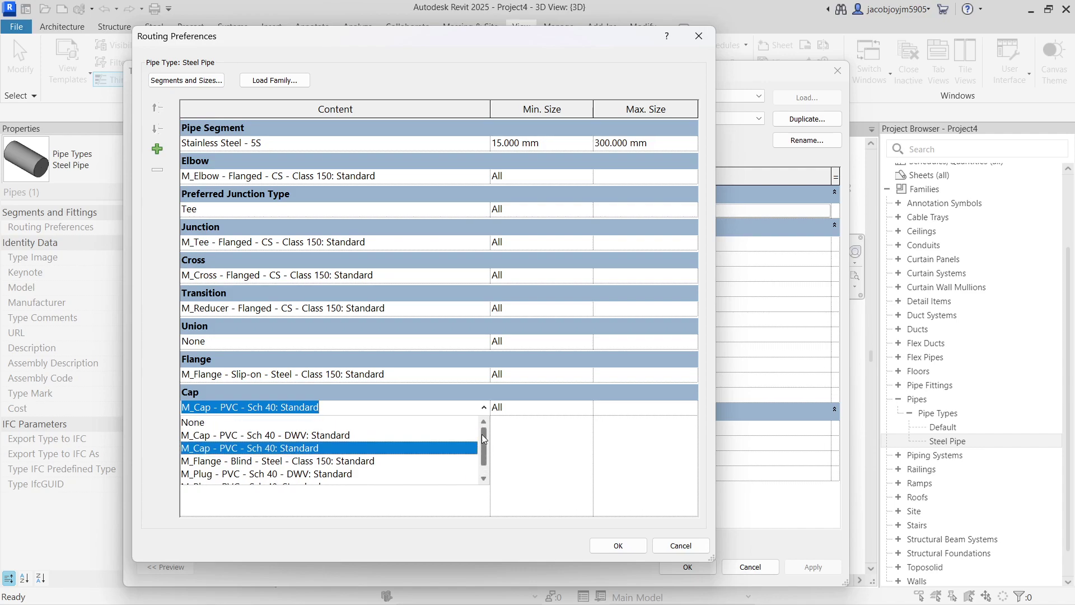
{"action": "left_click_drag", "start_coordinate": [485, 439], "coordinate": [485, 461]}
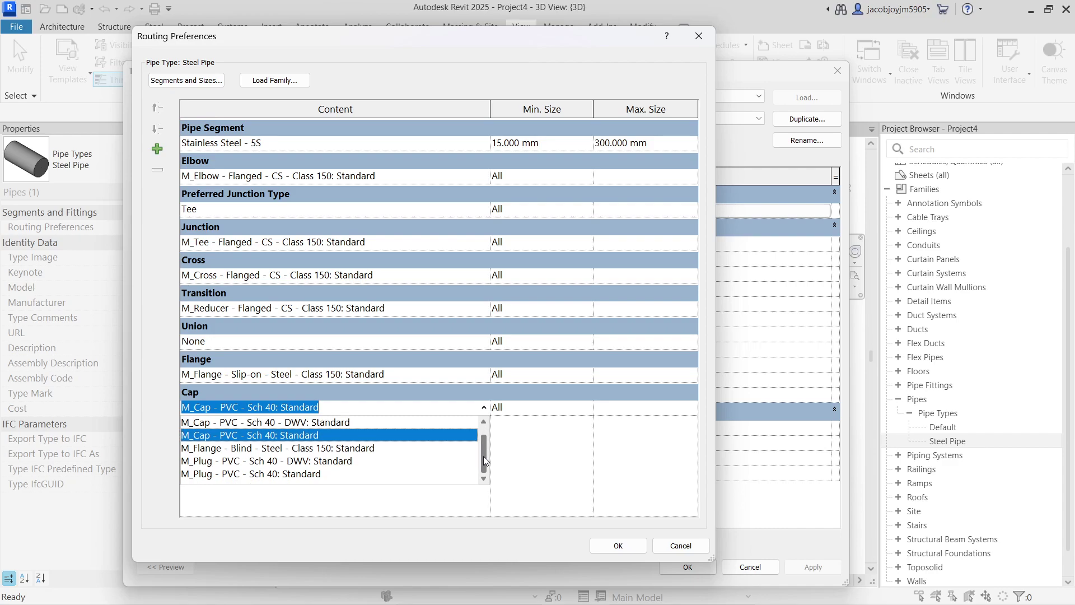
{"action": "left_click", "coordinate": [296, 449]}
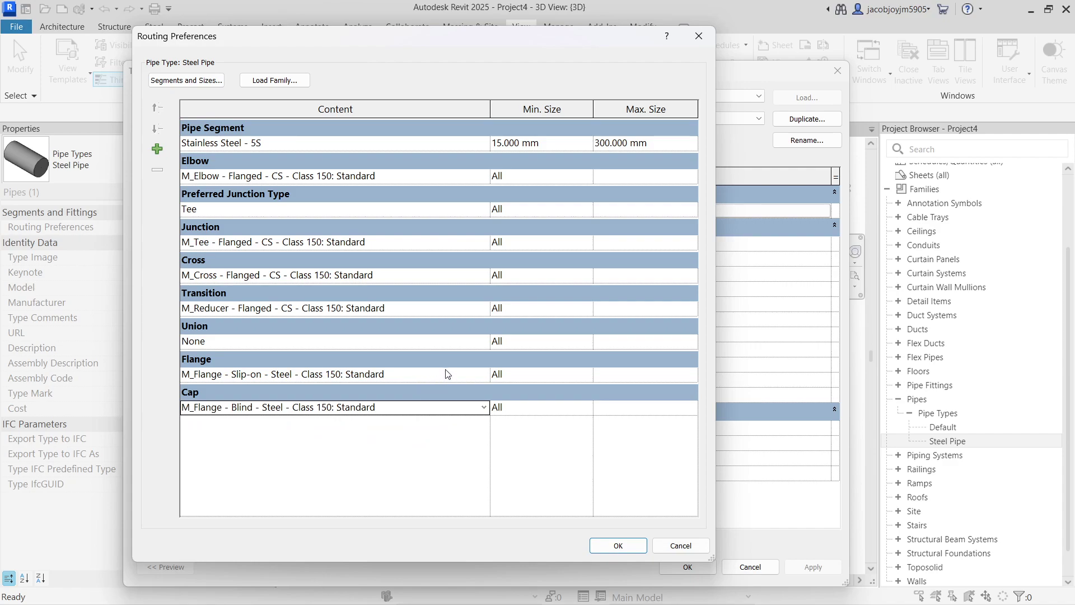
Load all the generic pipe fitting families, M_Branch Connection - Threaded through M_Transition - Welded, from the Generic folder under Fittings
{"action": "double_click", "coordinate": [484, 344]}
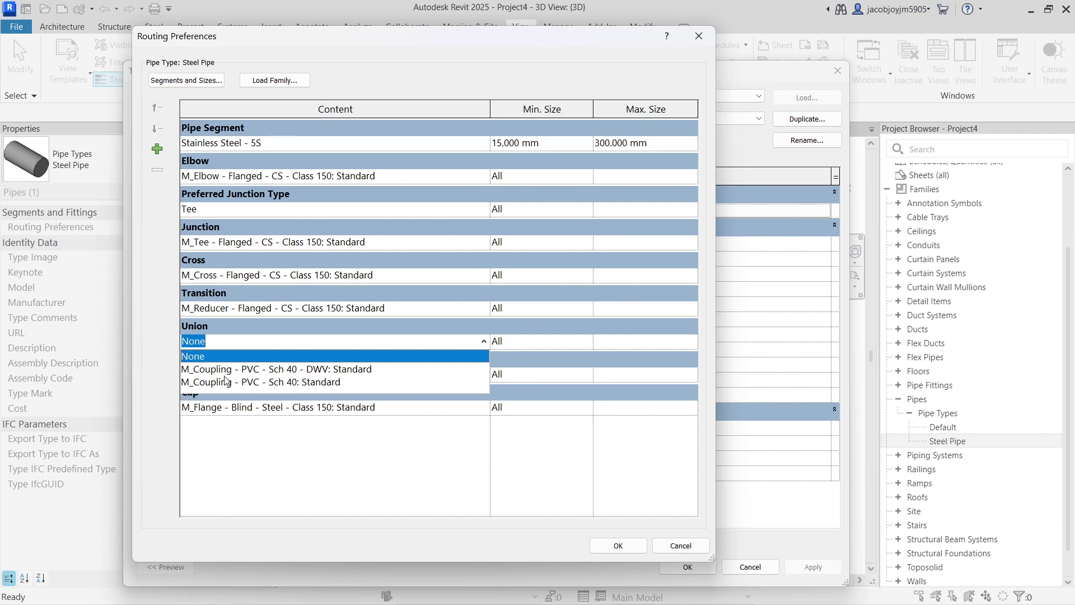
{"action": "left_click", "coordinate": [455, 462]}
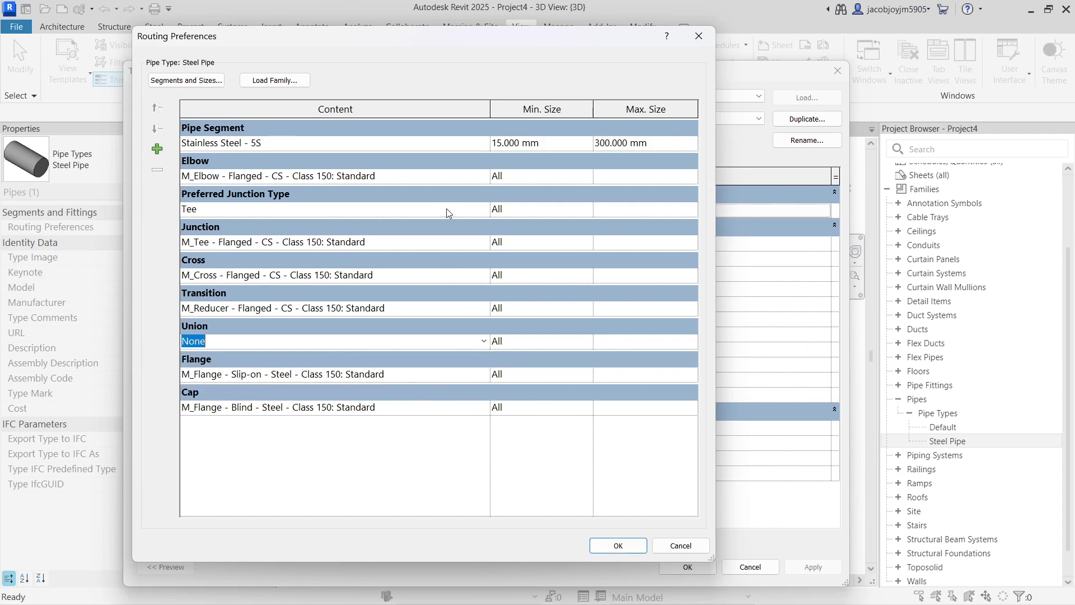
{"action": "left_click", "coordinate": [292, 79]}
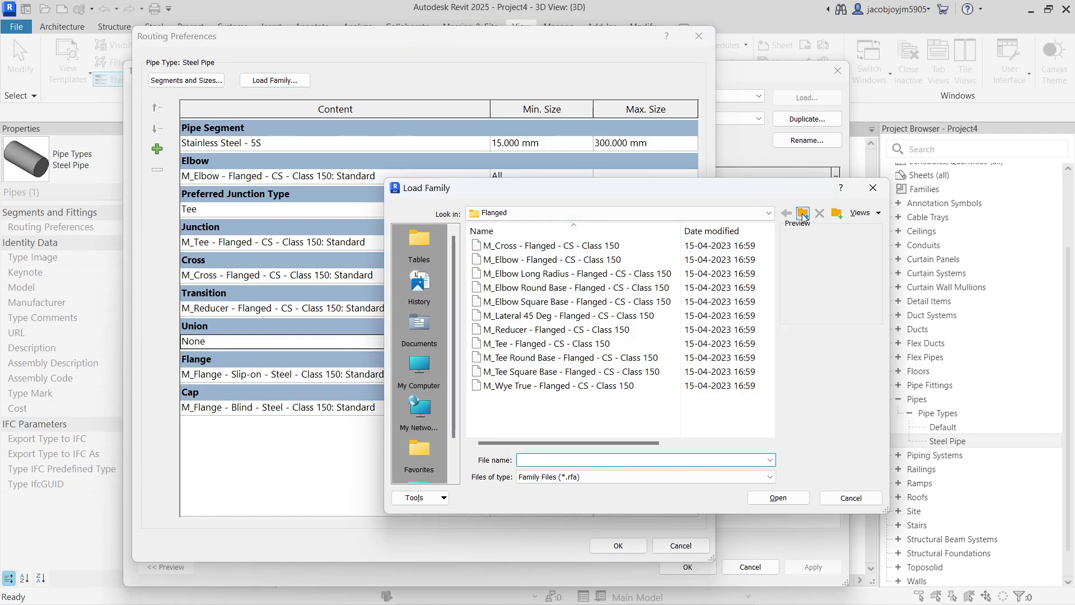
{"action": "left_click", "coordinate": [803, 214]}
{"action": "left_click", "coordinate": [803, 213]}
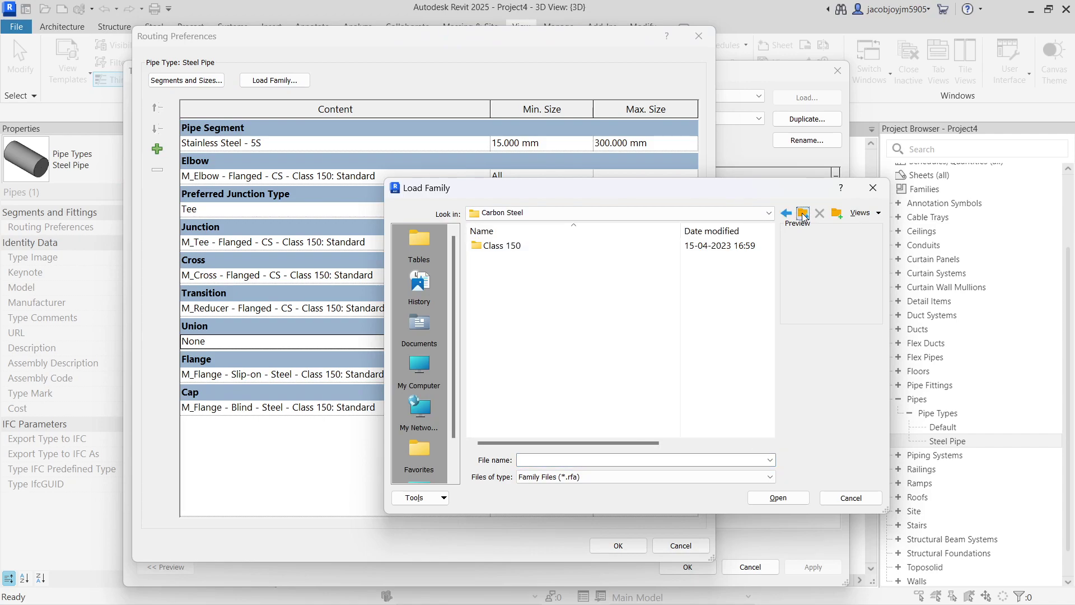
{"action": "left_click", "coordinate": [803, 214]}
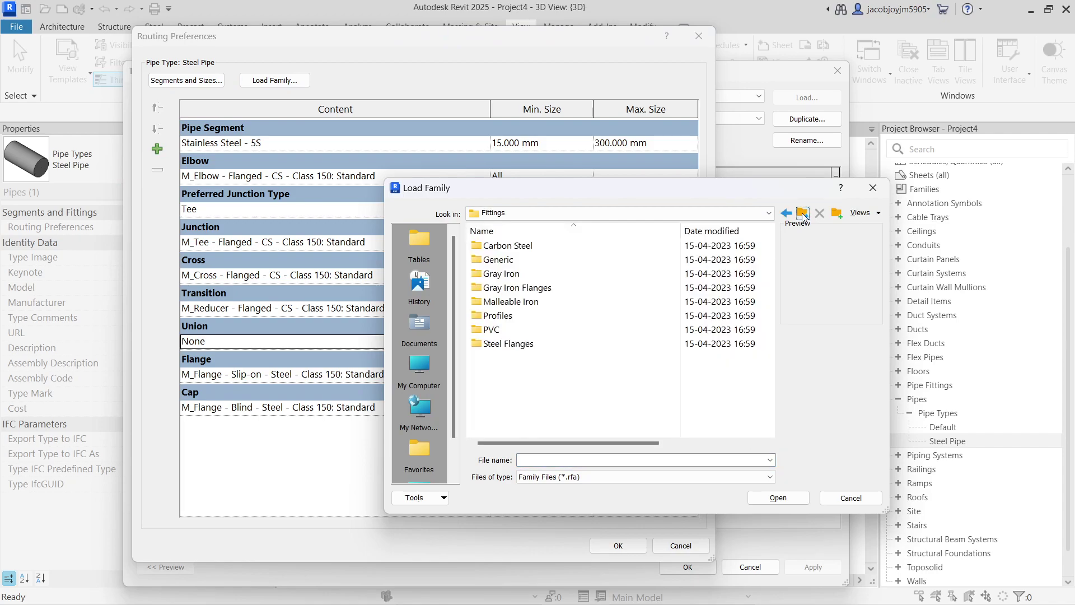
{"action": "left_click", "coordinate": [520, 275]}
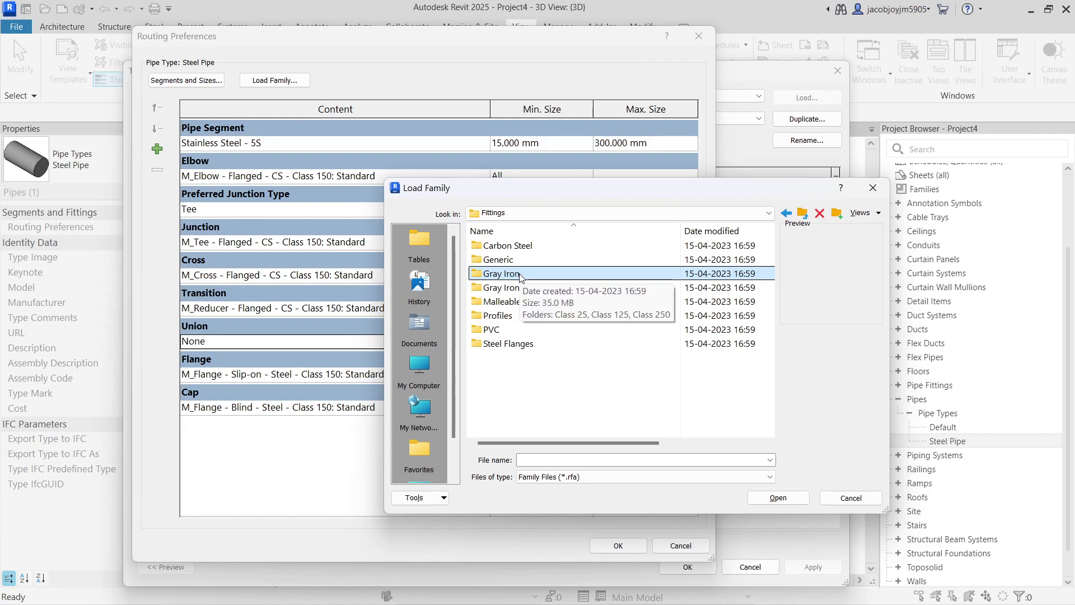
{"action": "left_click", "coordinate": [532, 389]}
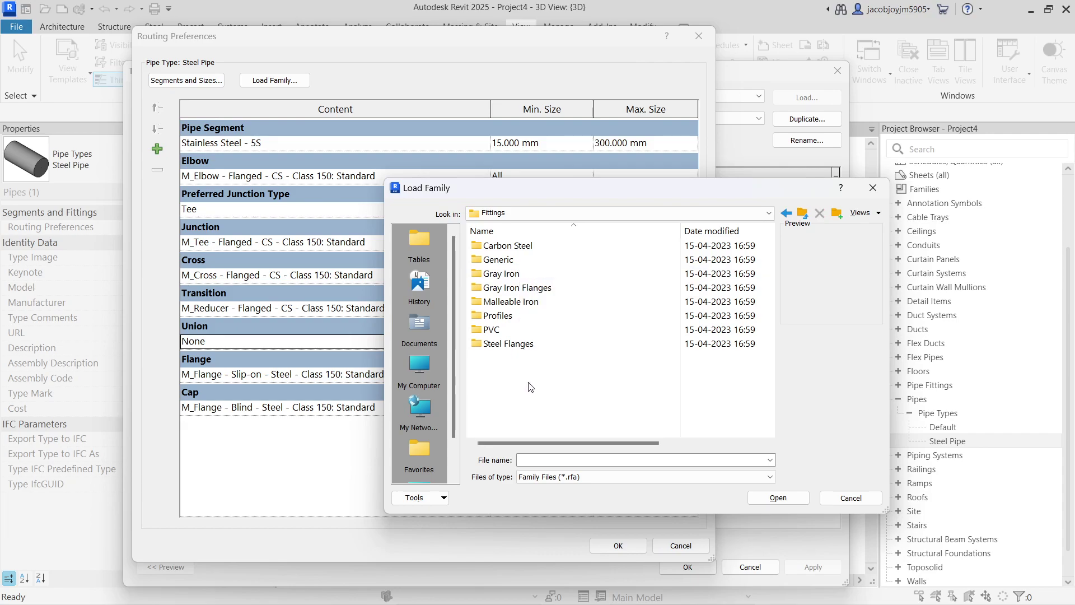
{"action": "left_click", "coordinate": [533, 287]}
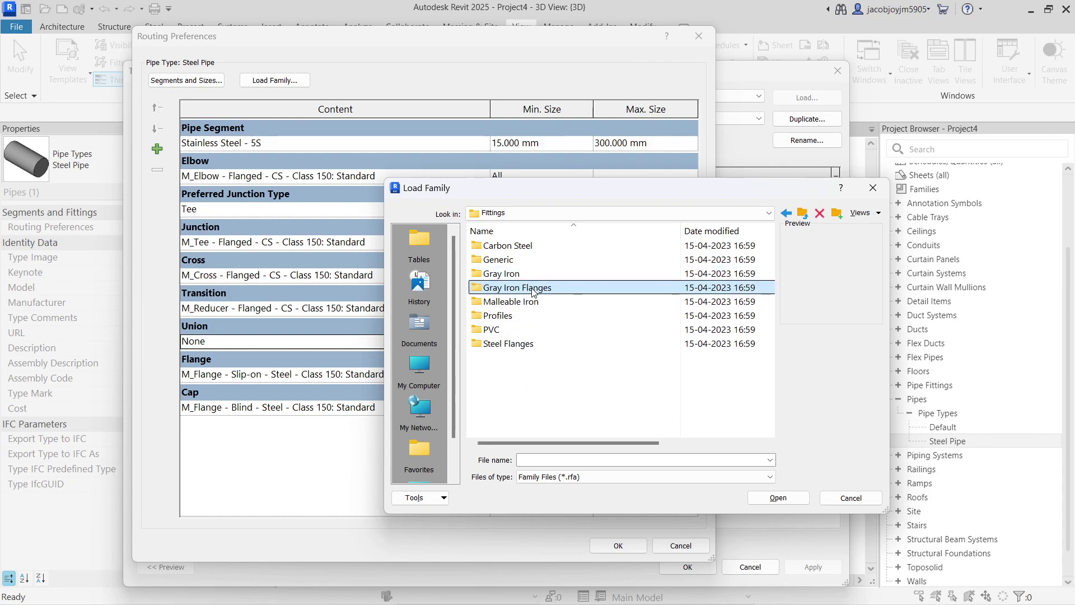
{"action": "double_click", "coordinate": [533, 261]}
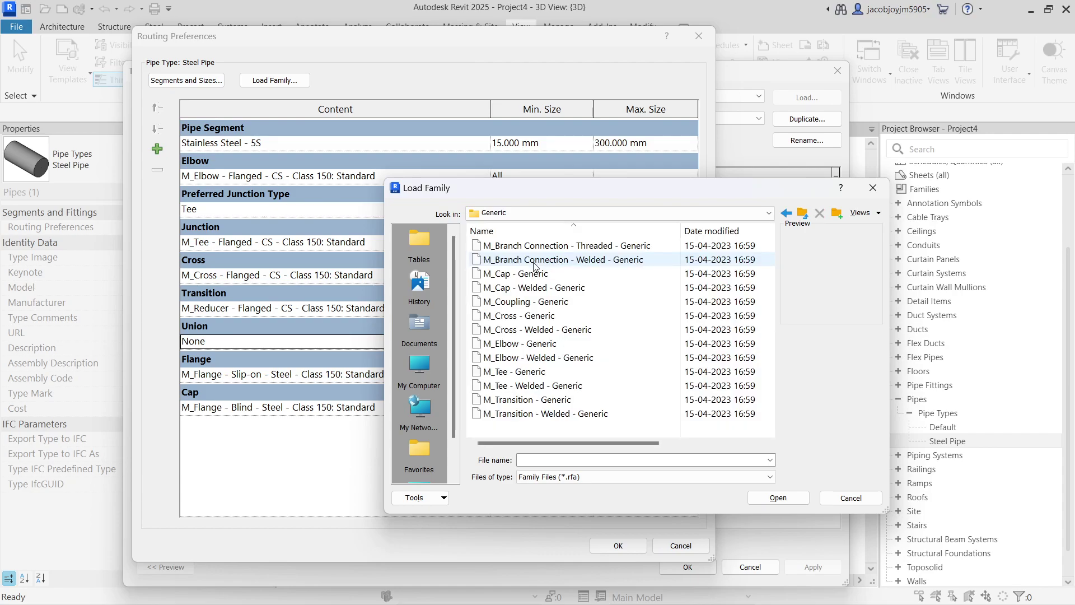
{"action": "left_click", "coordinate": [556, 247]}
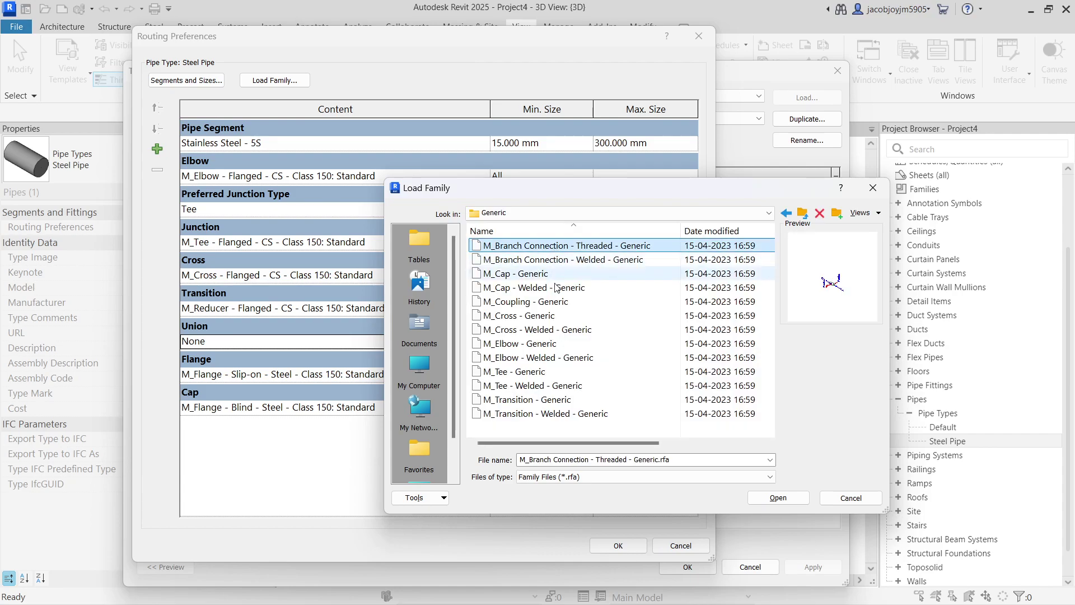
{"action": "left_click", "coordinate": [560, 414], "text": "shift"}
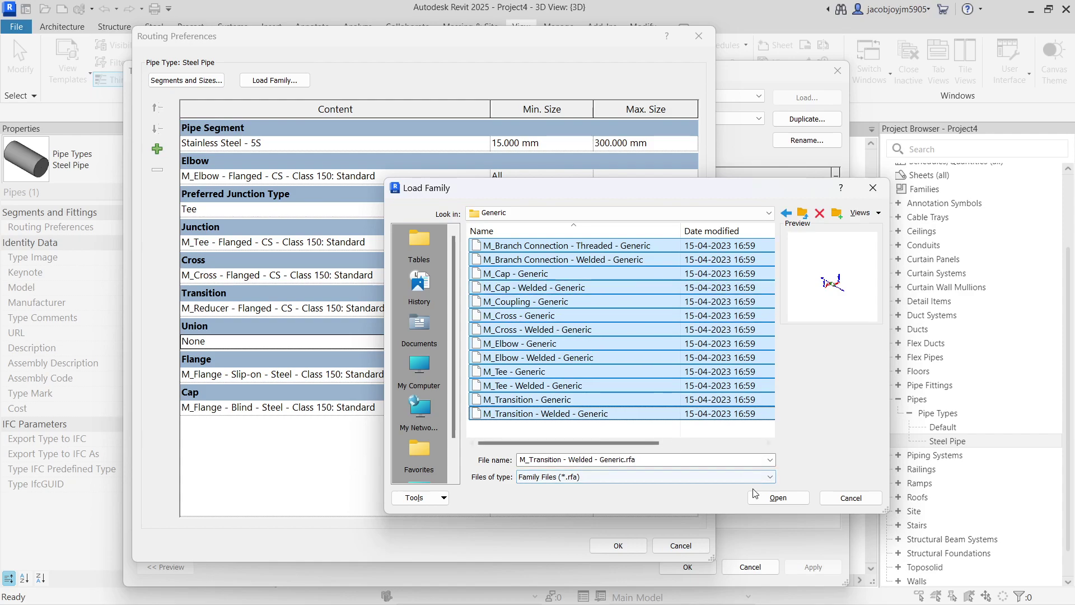
{"action": "left_click", "coordinate": [779, 500]}
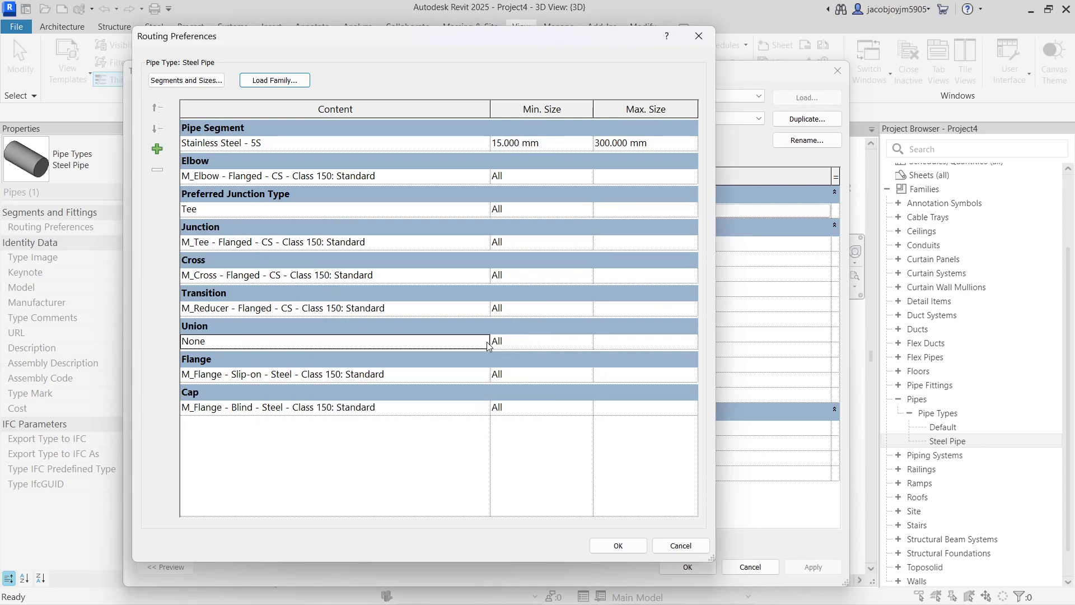
Set the union to M_Coupling - Generic: Standard and accept the Steel Pipe routing preferences and type properties
{"action": "left_click", "coordinate": [488, 346]}
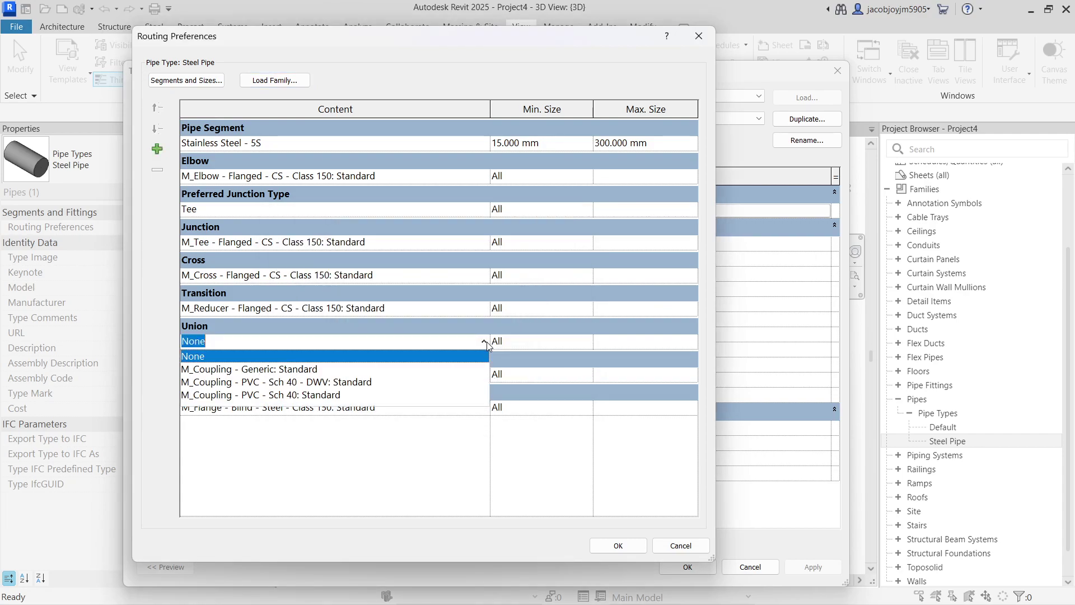
{"action": "left_click", "coordinate": [319, 371]}
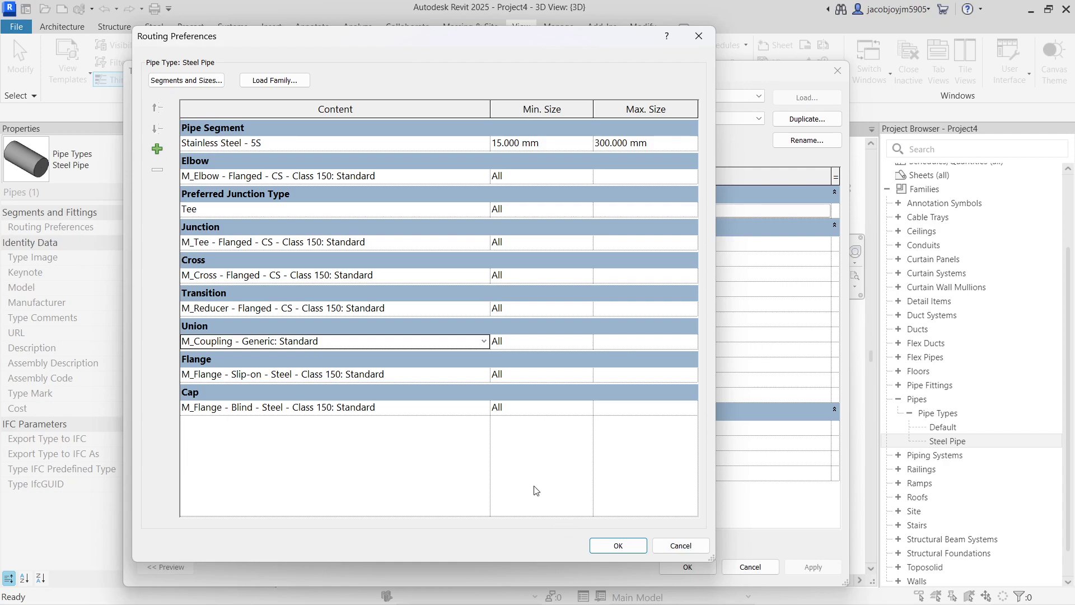
{"action": "left_click", "coordinate": [626, 549]}
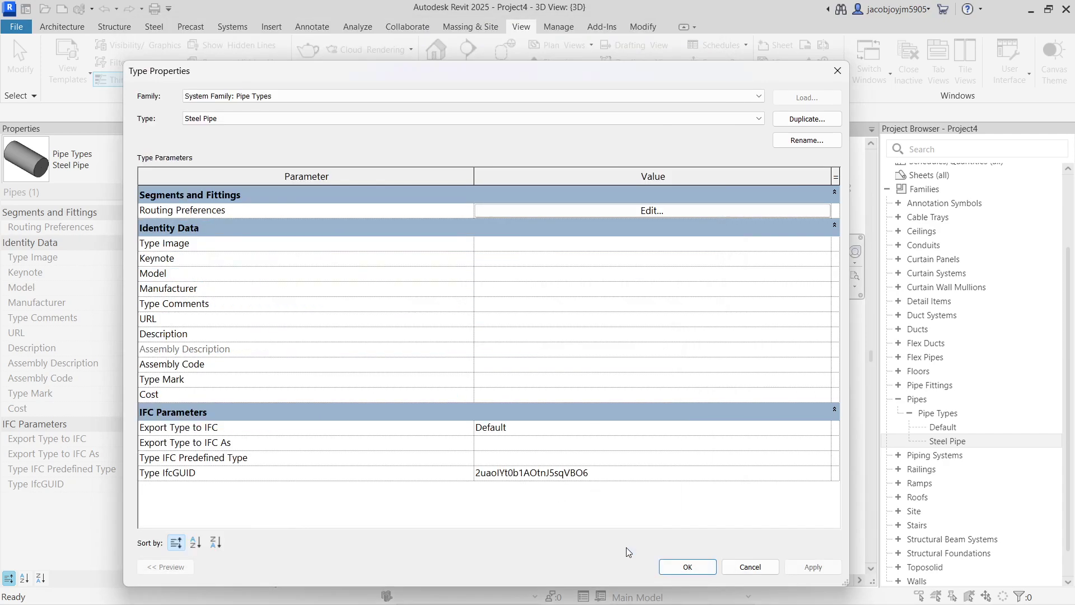
{"action": "left_click", "coordinate": [688, 566]}
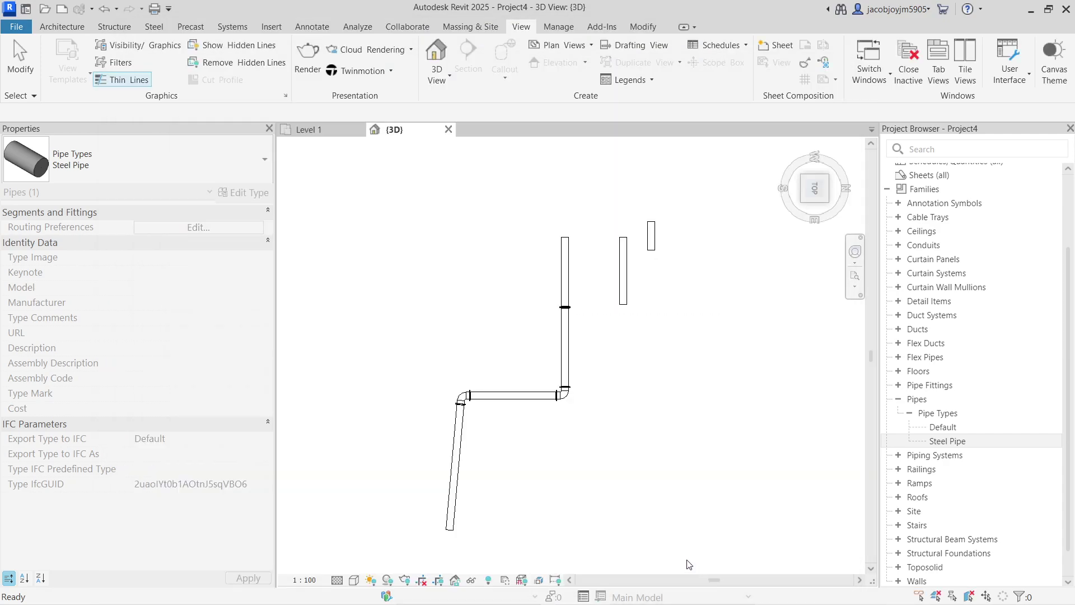
Draw a stepped run of three 250 mm Steel Pipe segments with two 90° turns in the free area beside the existing pipes
{"action": "left_click", "coordinate": [415, 261]}
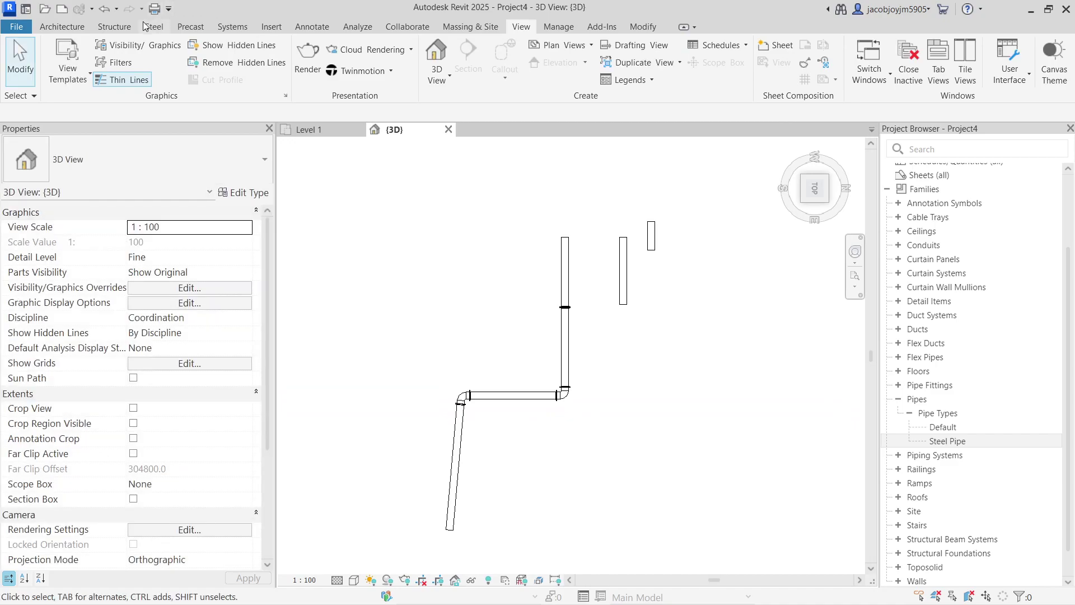
{"action": "left_click", "coordinate": [231, 27]}
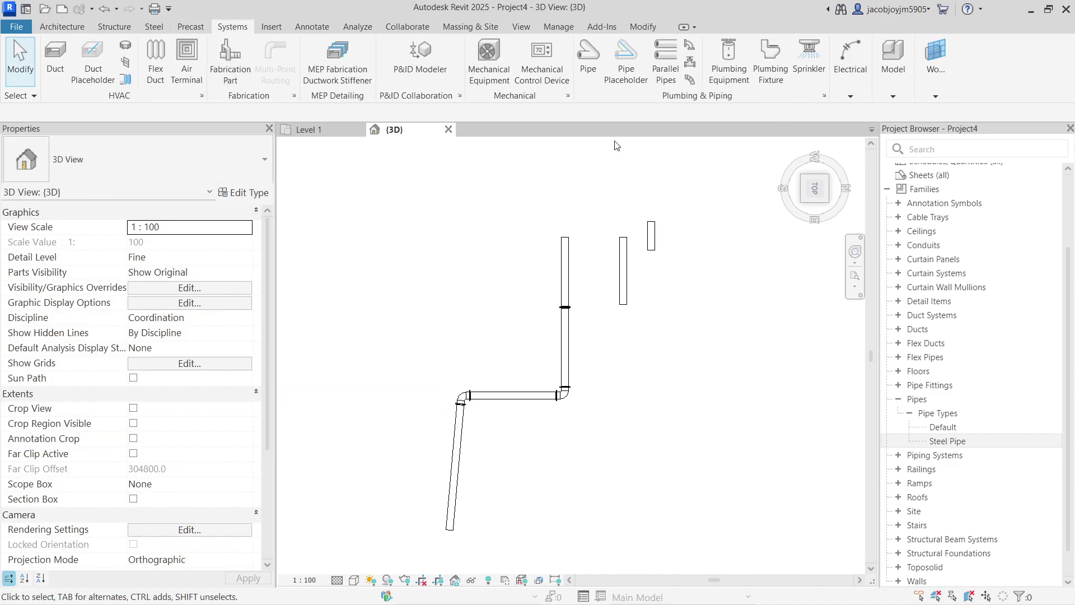
{"action": "left_click", "coordinate": [588, 56]}
{"action": "left_click", "coordinate": [148, 153]}
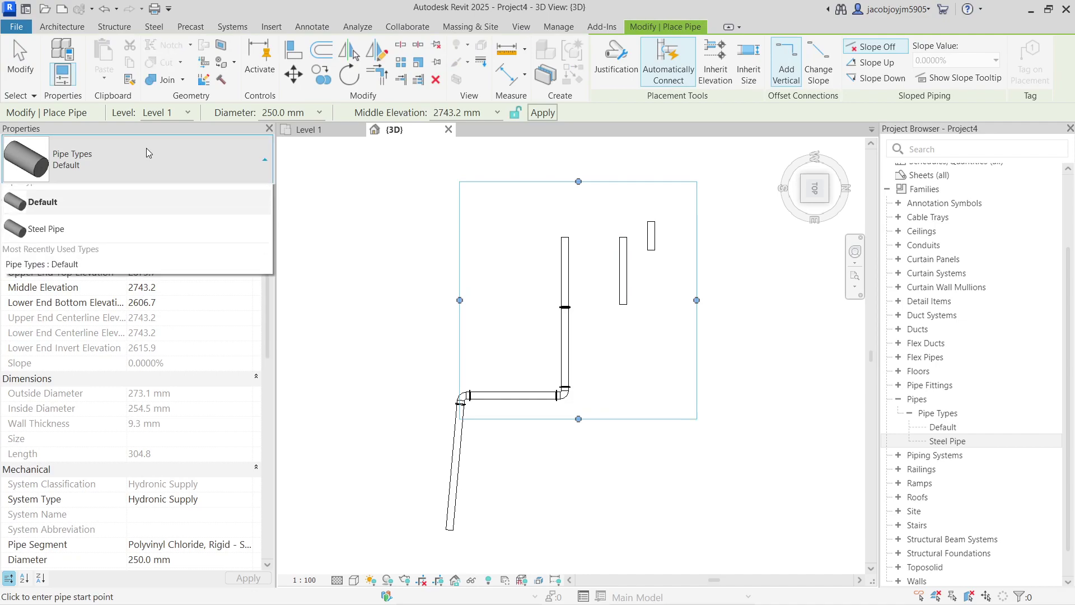
{"action": "left_click", "coordinate": [40, 258]}
{"action": "middle_click_drag", "start_coordinate": [659, 365], "coordinate": [507, 287]}
{"action": "left_click", "coordinate": [485, 372]}
{"action": "left_click", "coordinate": [583, 372]}
{"action": "left_click", "coordinate": [587, 429]}
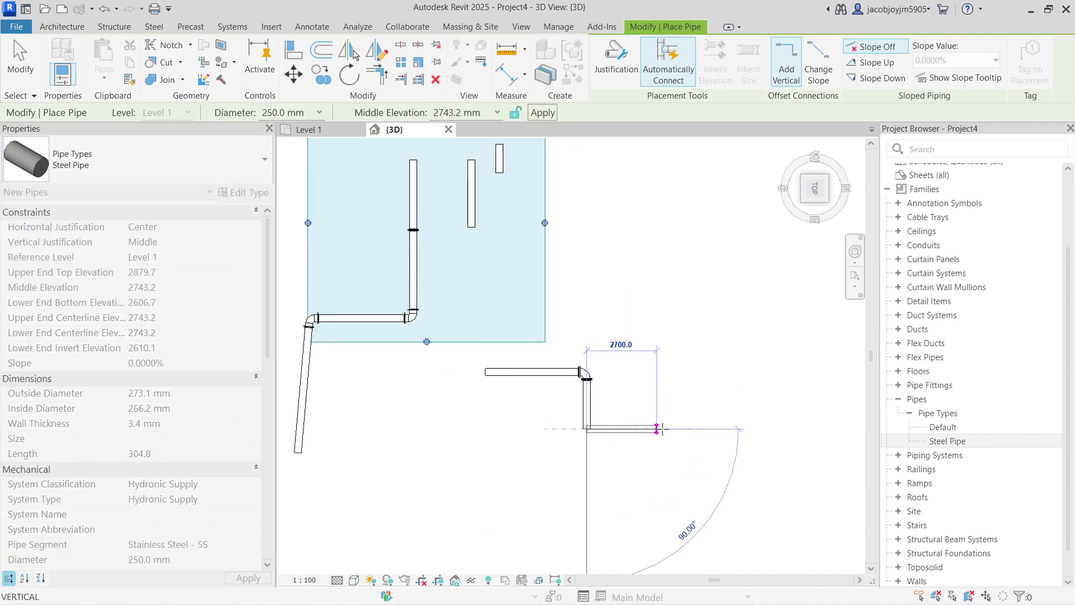
{"action": "left_click", "coordinate": [675, 429]}
{"action": "key", "text": "Escape"}
{"action": "key", "text": "Escape"}
Check the family type of the new run's first elbow and inspect its flanged connections up close
{"action": "left_click", "coordinate": [585, 374]}
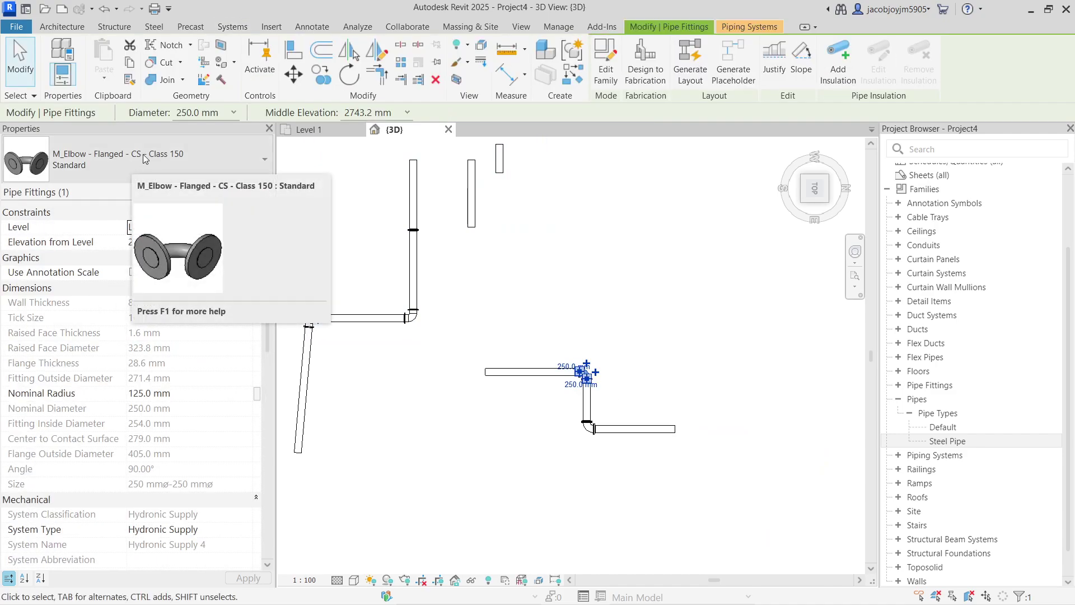
{"action": "left_click", "coordinate": [633, 365]}
{"action": "scroll", "coordinate": [598, 402], "scroll_direction": "up", "scroll_amount": 2}
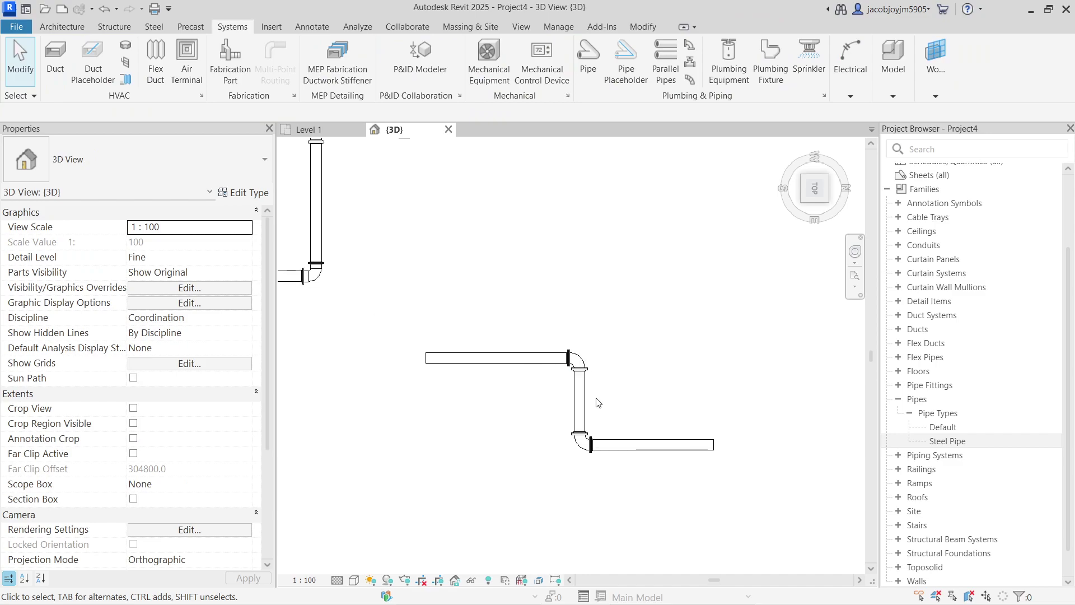
{"action": "scroll", "coordinate": [598, 402], "scroll_direction": "up", "scroll_amount": 2}
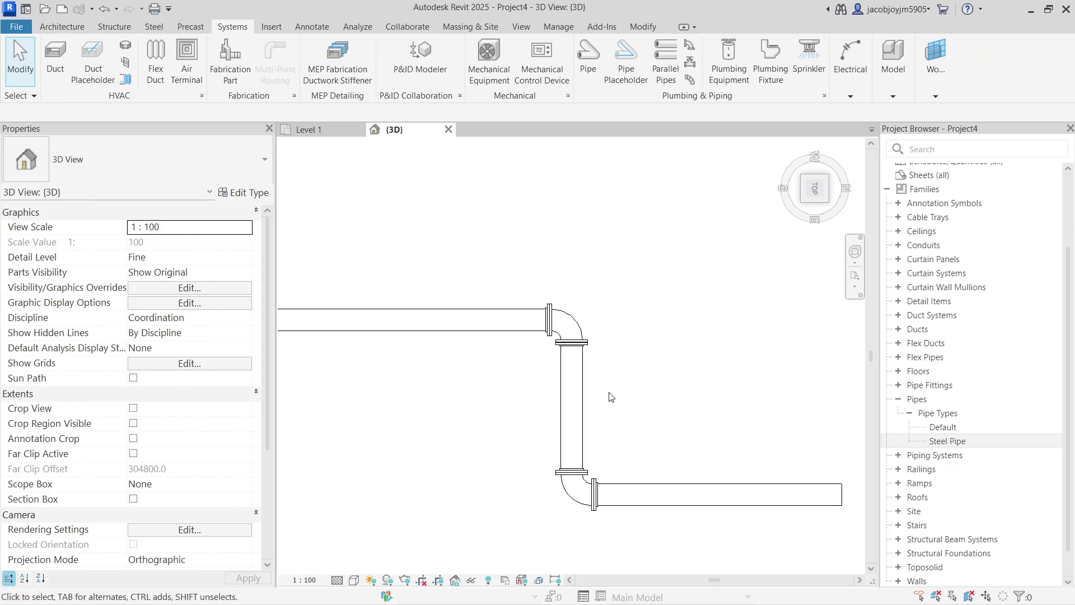